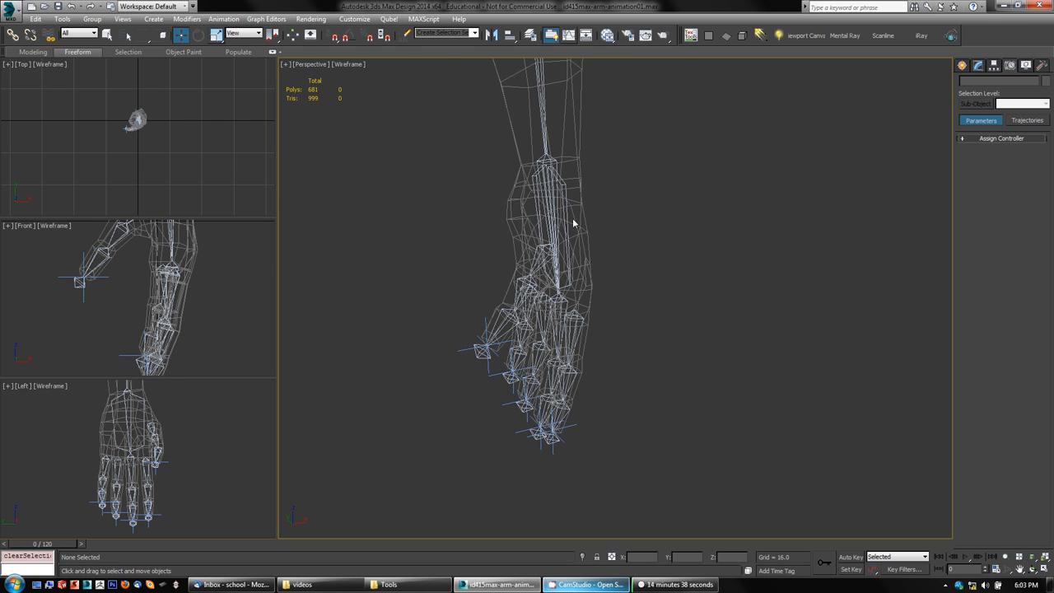
- Link the ThumbIK handle to the palm bone as its parent
alt+middle_drag(425, 312, 370, 287)
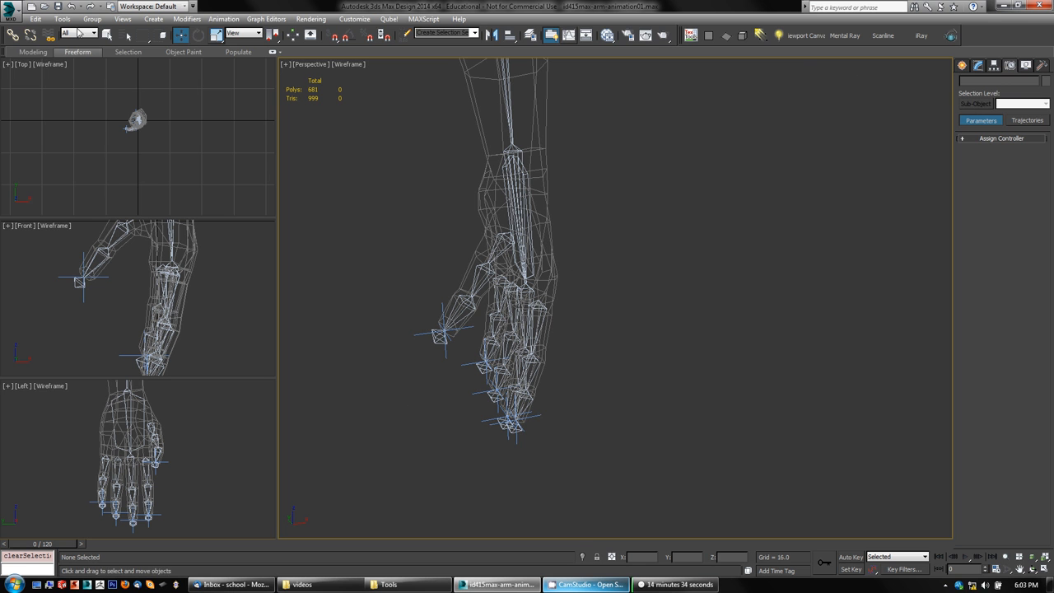
click(13, 36)
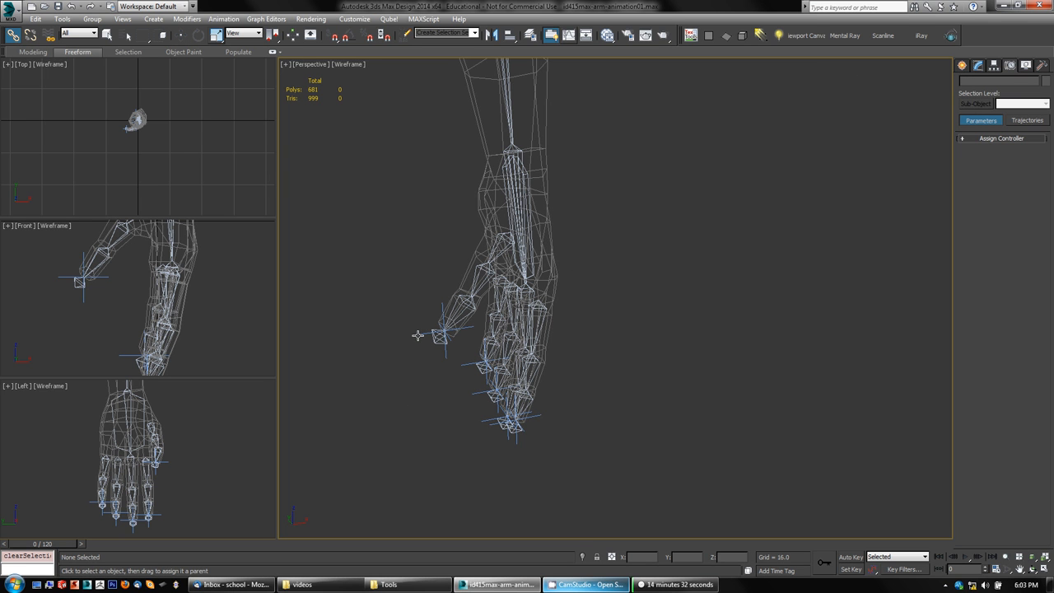
drag(441, 330, 464, 241)
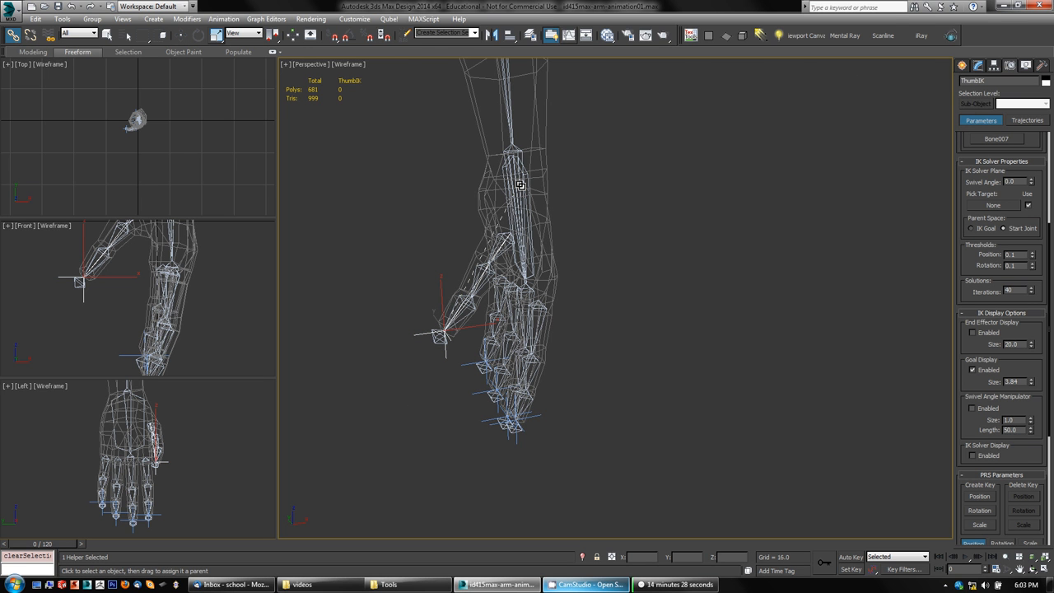
drag(521, 186, 520, 186)
- Link the four finger IK handles, IK Chain004 through IK Chain001, to the palm bone and clear the selection
click(497, 334)
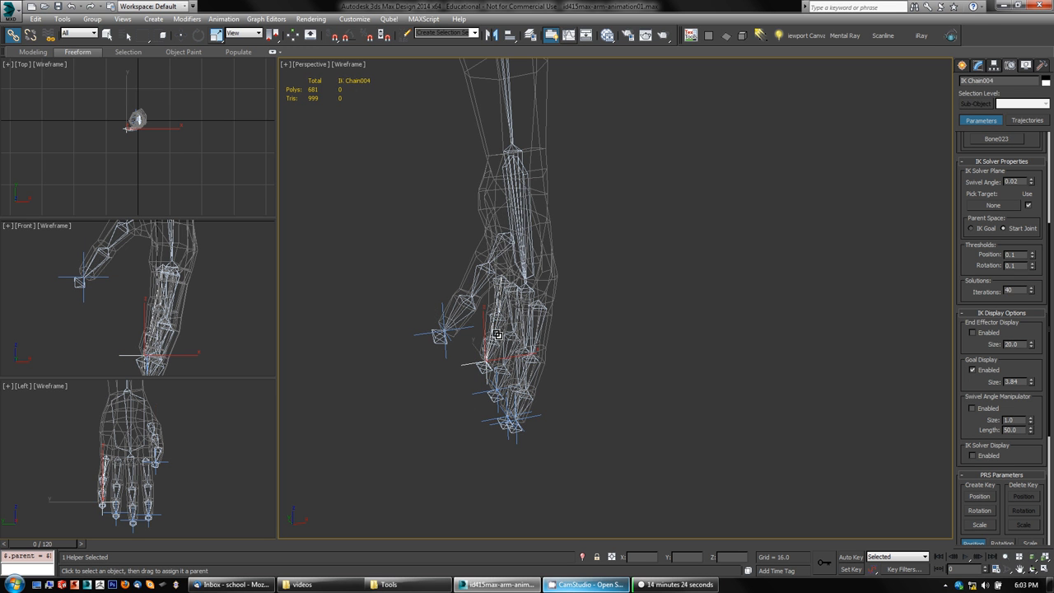
drag(519, 196, 518, 195)
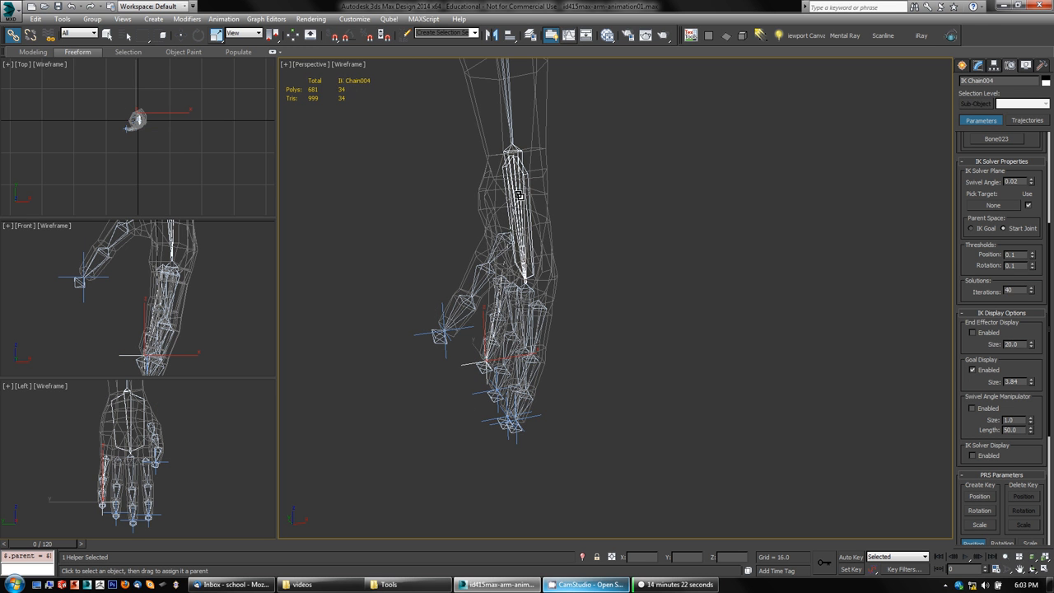
click(507, 322)
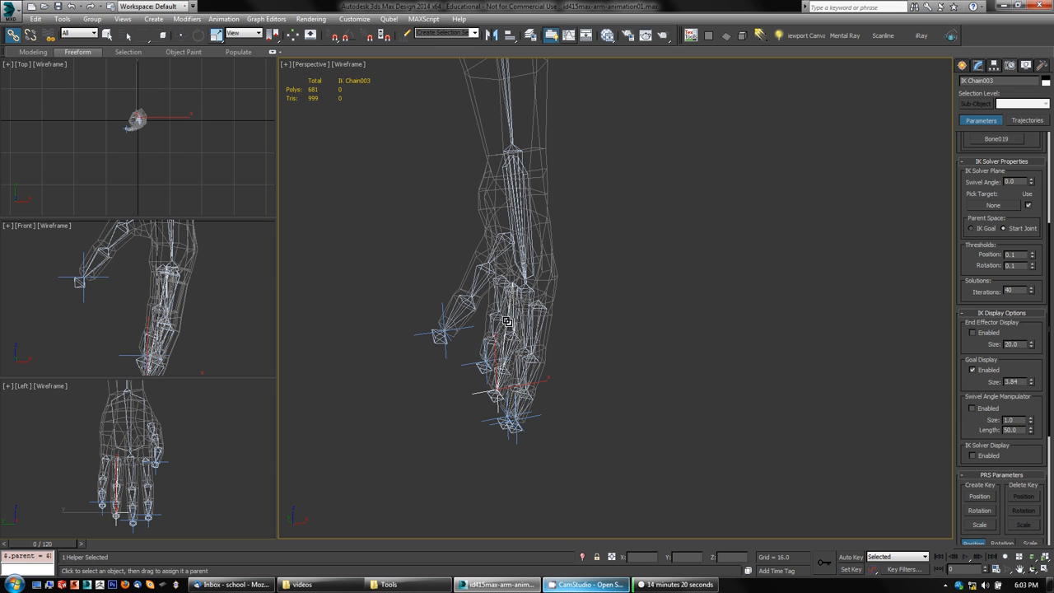
drag(517, 189, 517, 190)
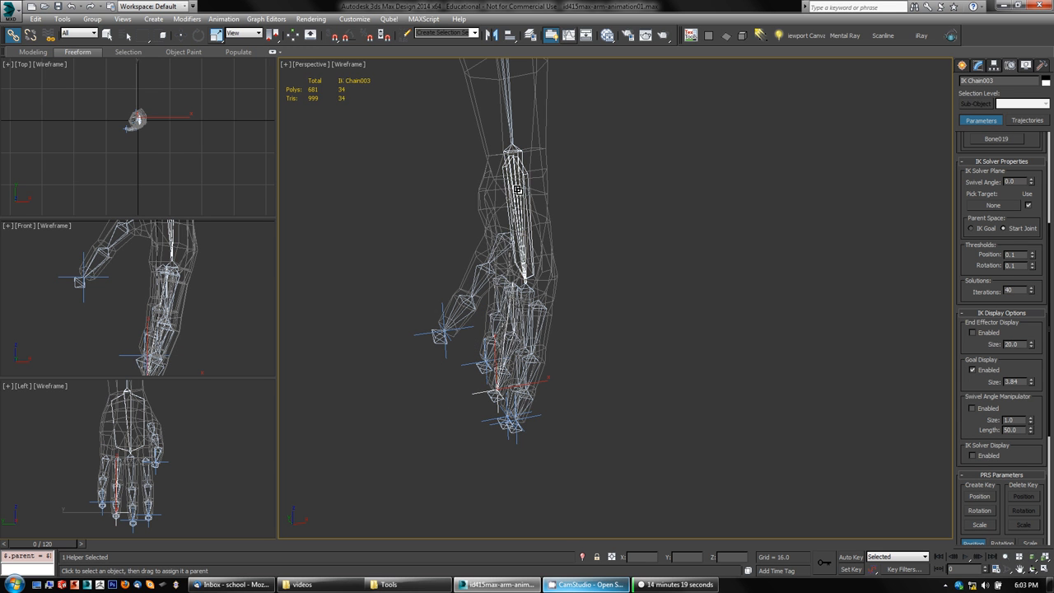
click(482, 421)
drag(519, 201, 520, 202)
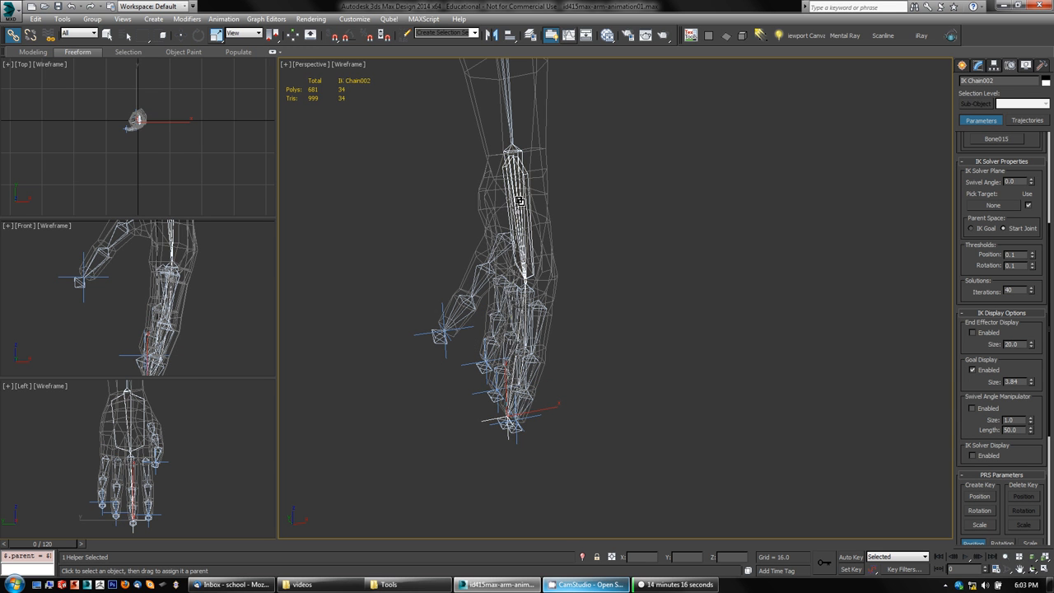
click(494, 425)
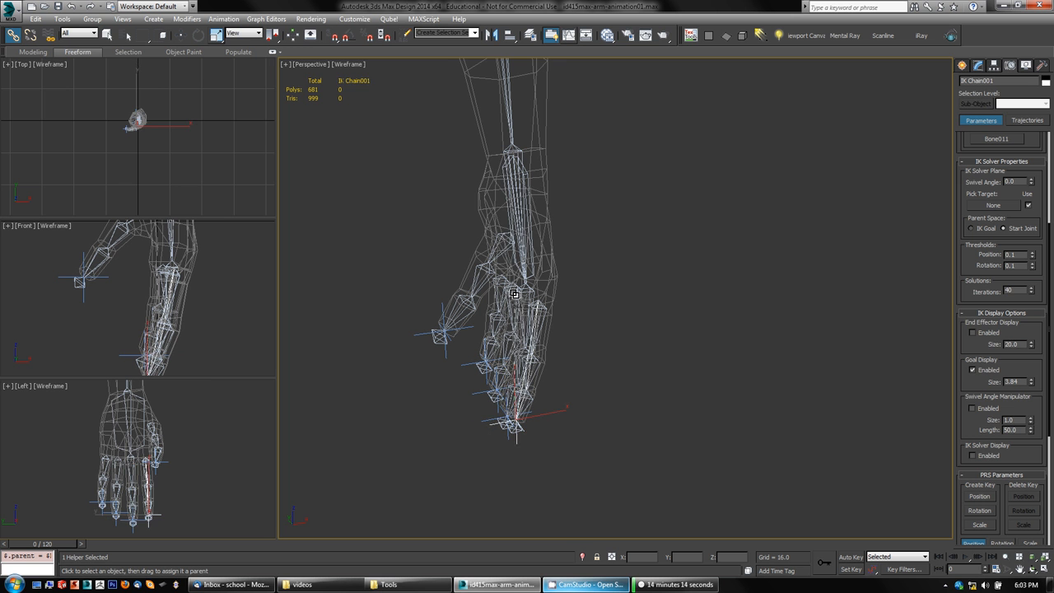
drag(520, 199, 521, 201)
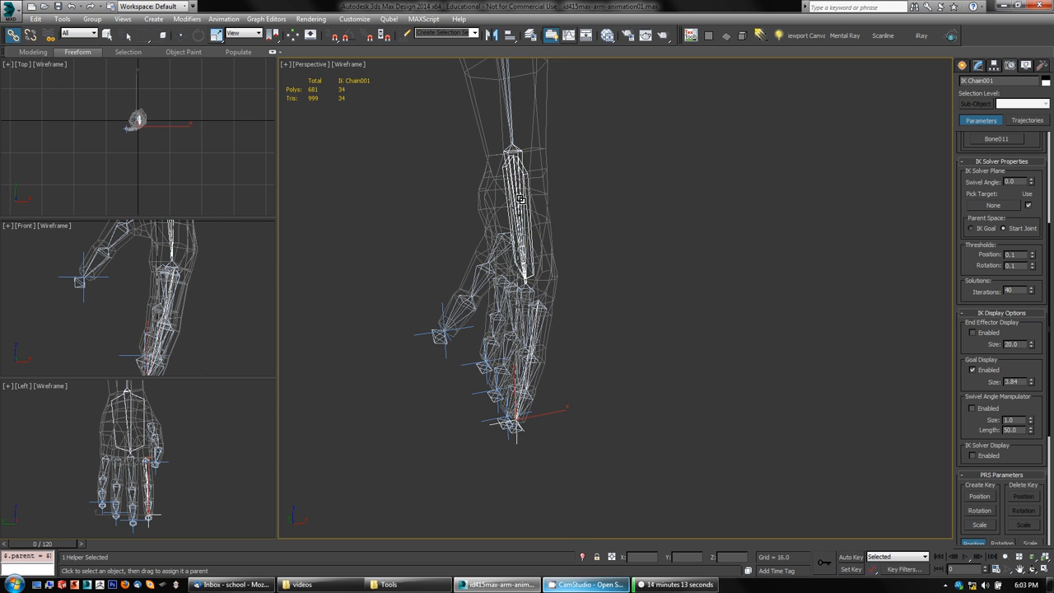
click(700, 360)
- Try moving palm bone Bone003 away from the arm mesh and rotating it at the wrist, undoing the move
alt+middle_drag(644, 385, 629, 412)
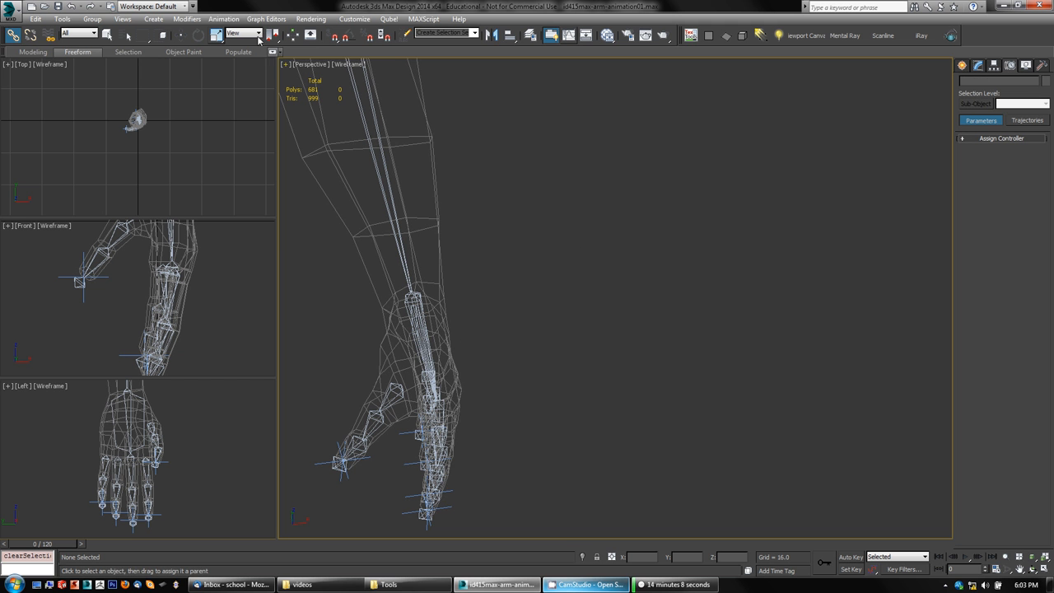
click(181, 34)
click(422, 334)
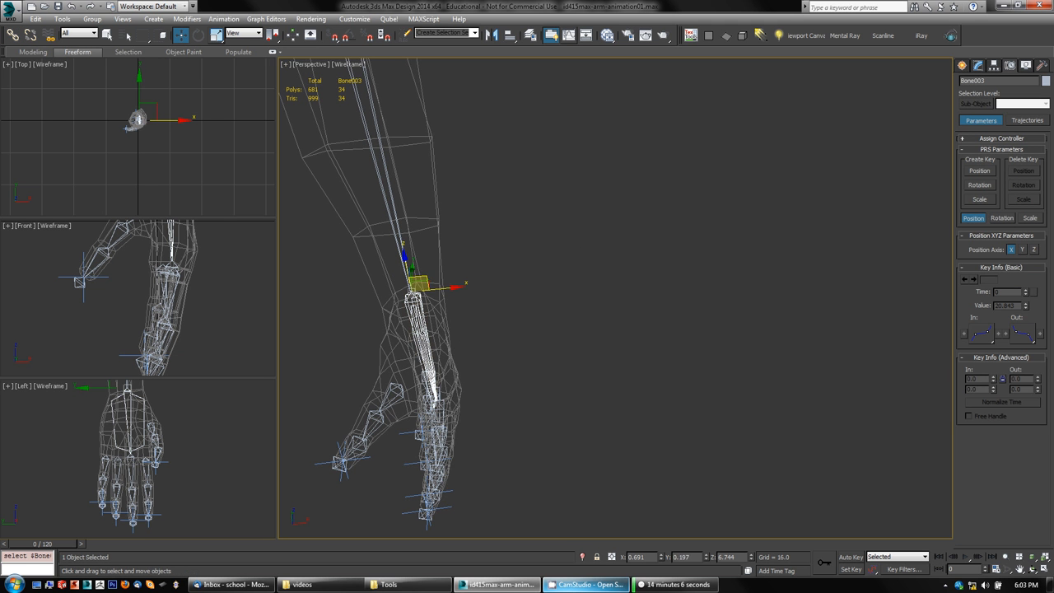
mouse_move(446, 288)
mouse_down()
mouse_move(466, 233)
mouse_move(447, 288)
mouse_move(483, 270)
mouse_move(493, 280)
mouse_move(451, 300)
mouse_up()
right_click(451, 300)
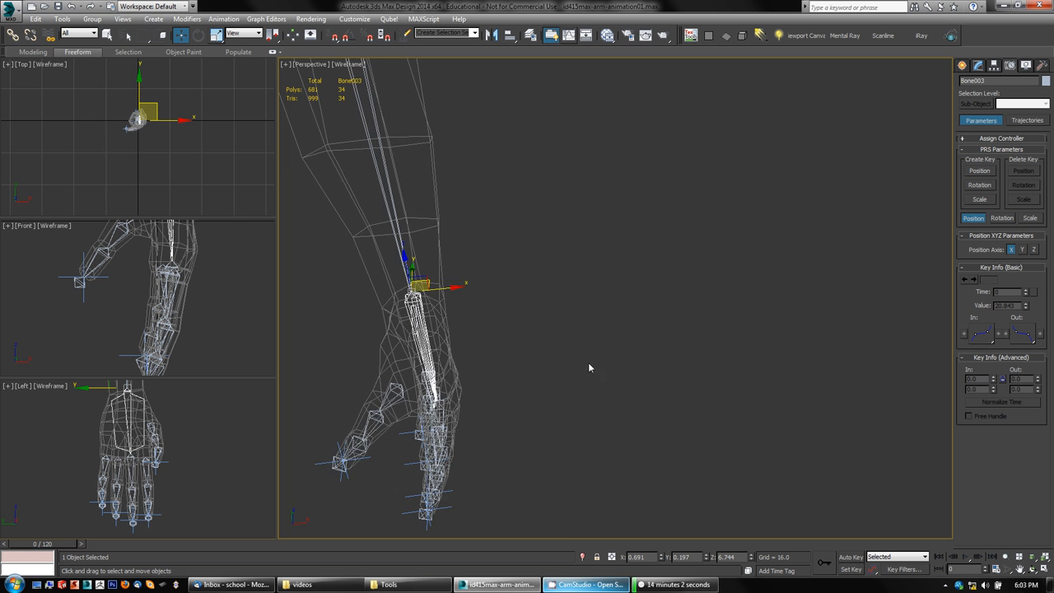
alt+middle_drag(588, 363, 384, 353)
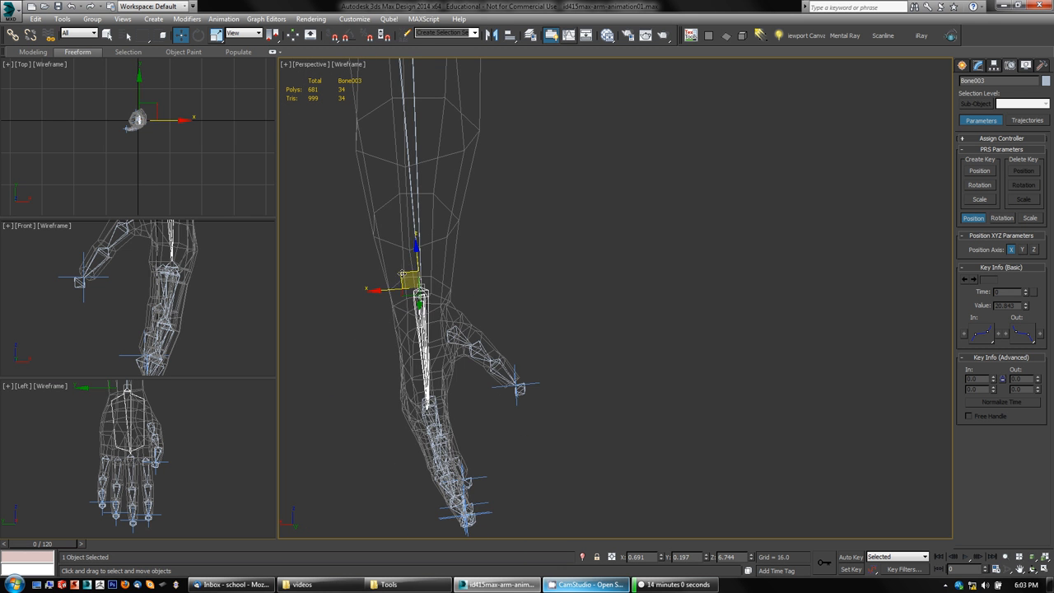
drag(407, 280, 543, 237)
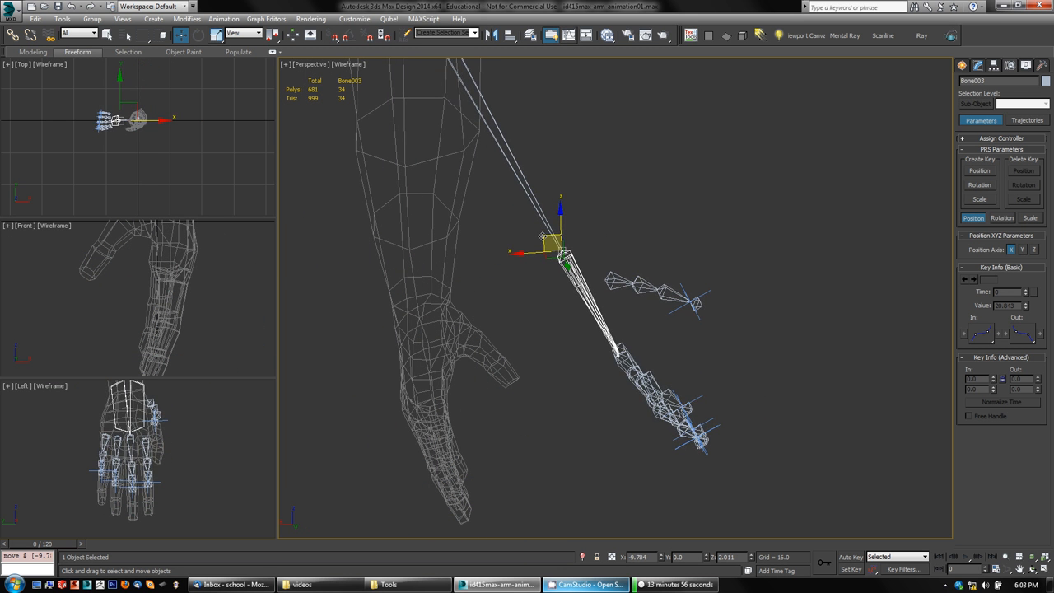
alt+middle_drag(497, 425, 447, 417)
key(ctrl+z)
key(e)
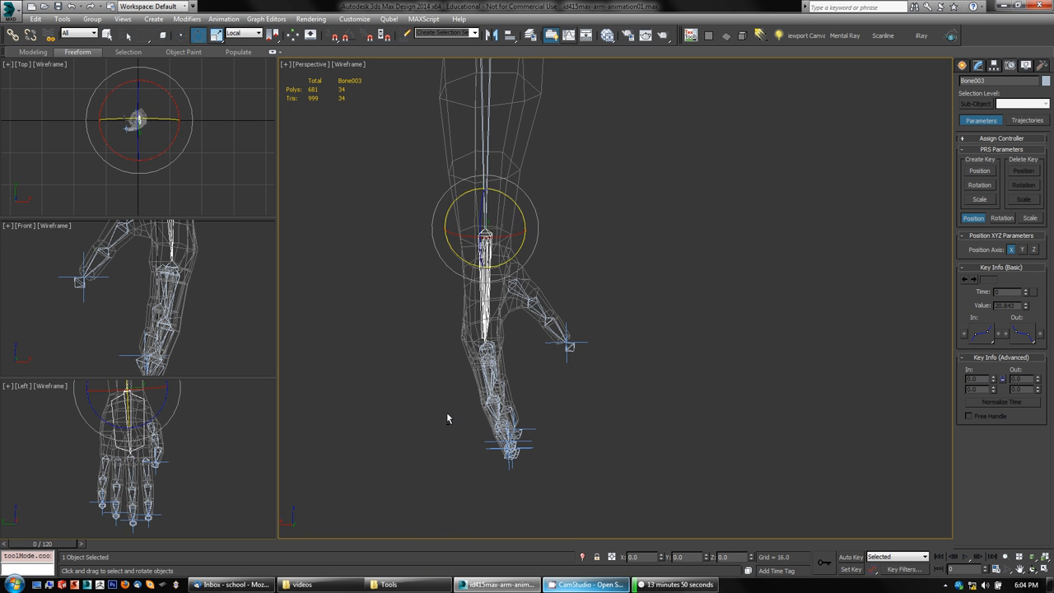
mouse_move(517, 213)
mouse_down()
mouse_move(525, 233)
mouse_move(521, 203)
mouse_up()
- Try moving the ThumbIK handle across the palm to test the thumb bones, and undo the move
click(587, 342)
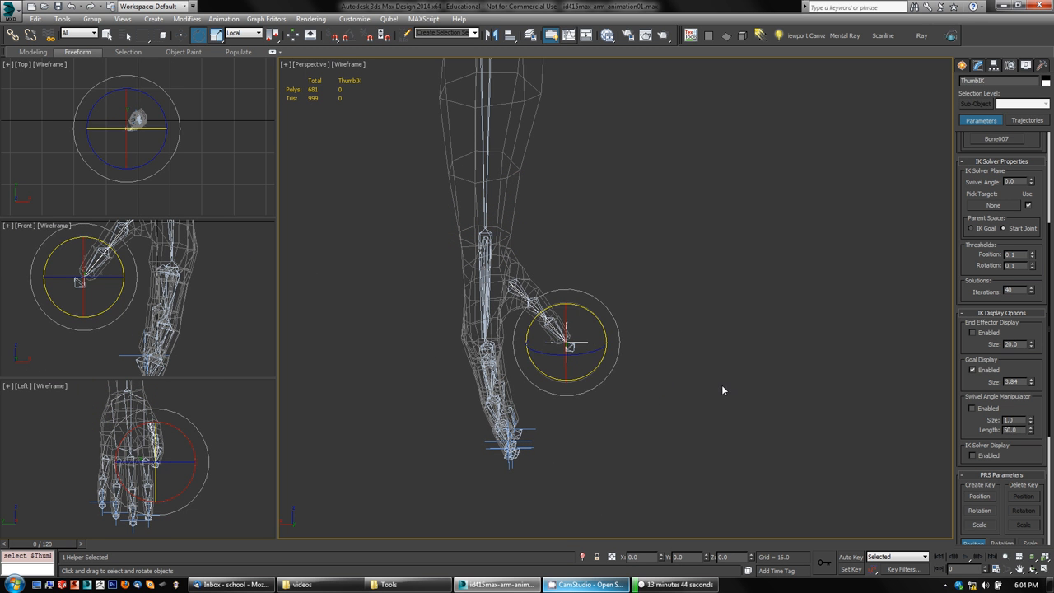
key(w)
mouse_move(558, 334)
mouse_down()
mouse_move(550, 328)
mouse_move(563, 336)
mouse_up()
right_click(562, 336)
alt+middle_drag(567, 346, 449, 410)
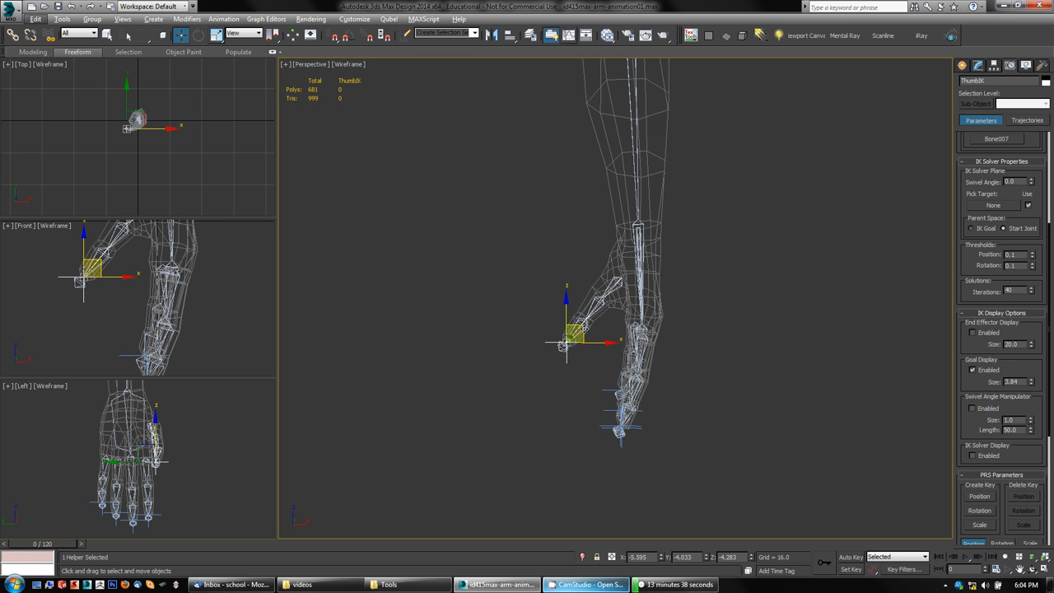
drag(585, 328, 585, 327)
alt+middle_drag(585, 327, 612, 400)
drag(566, 346, 548, 328)
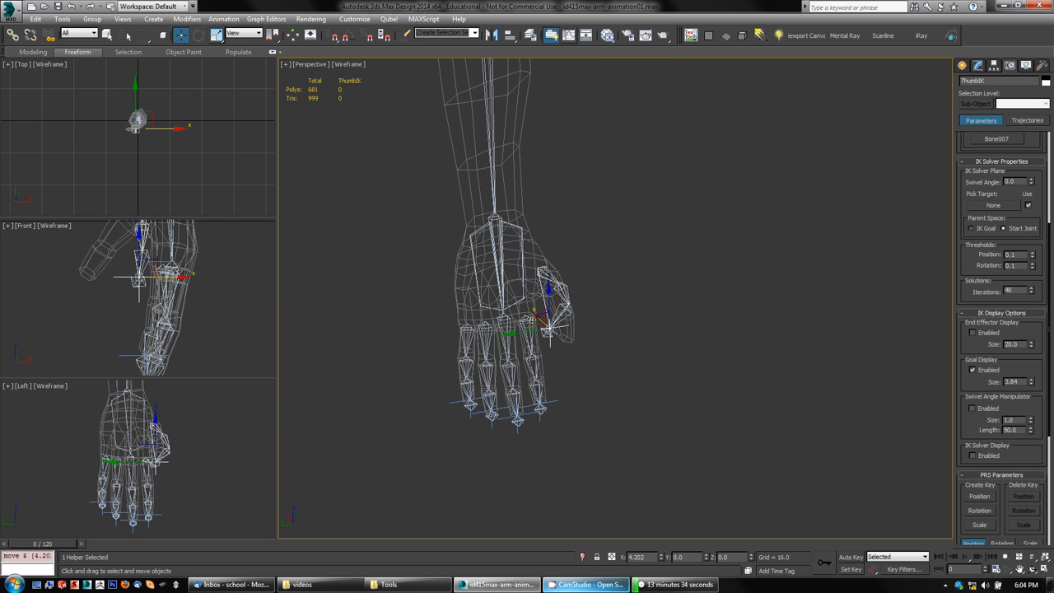
alt+middle_drag(599, 367, 676, 378)
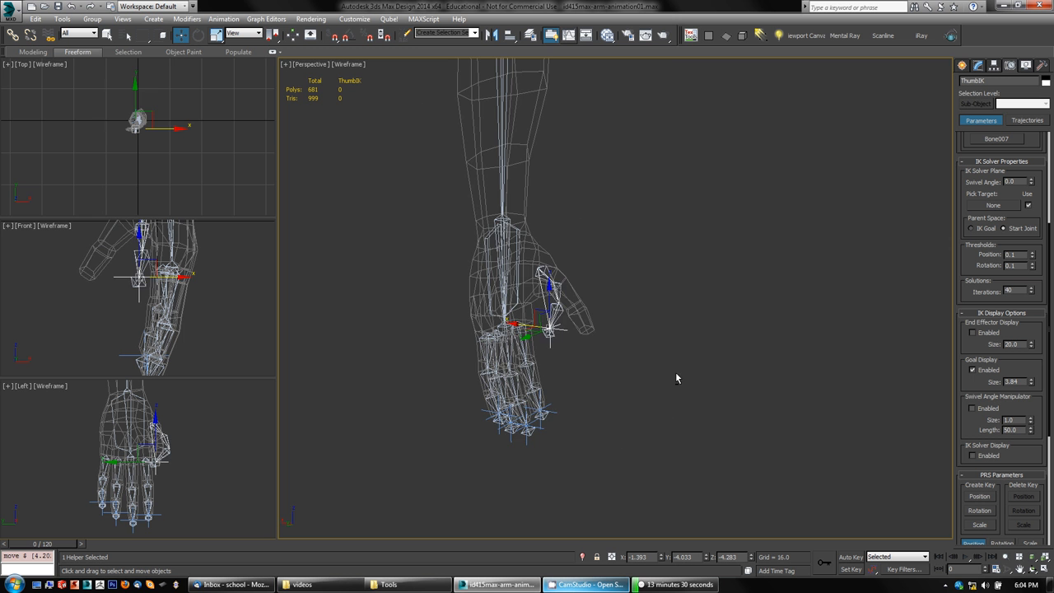
key(ctrl+z)
- Select palm bone Bone003, set the current frame to 30 and turn on Auto Key
alt+middle_drag(619, 428, 494, 370)
alt+middle_drag(692, 331, 708, 379)
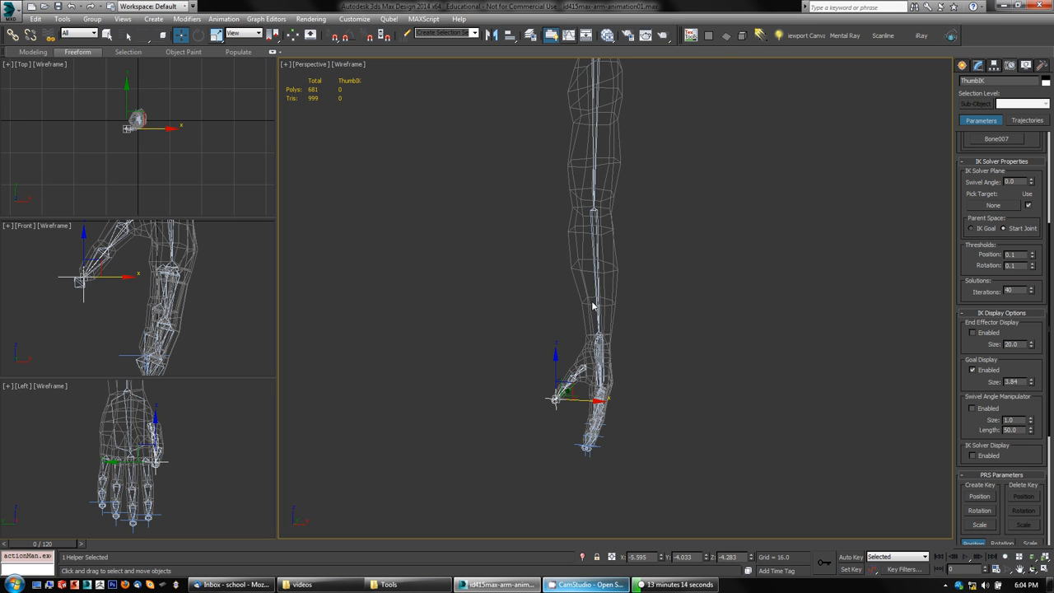
click(598, 237)
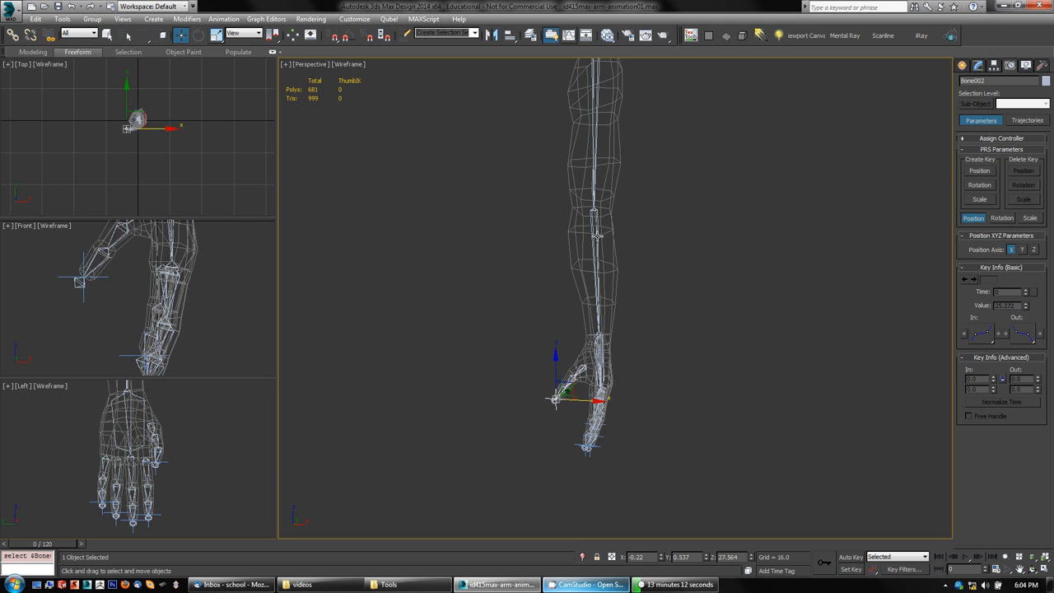
click(601, 352)
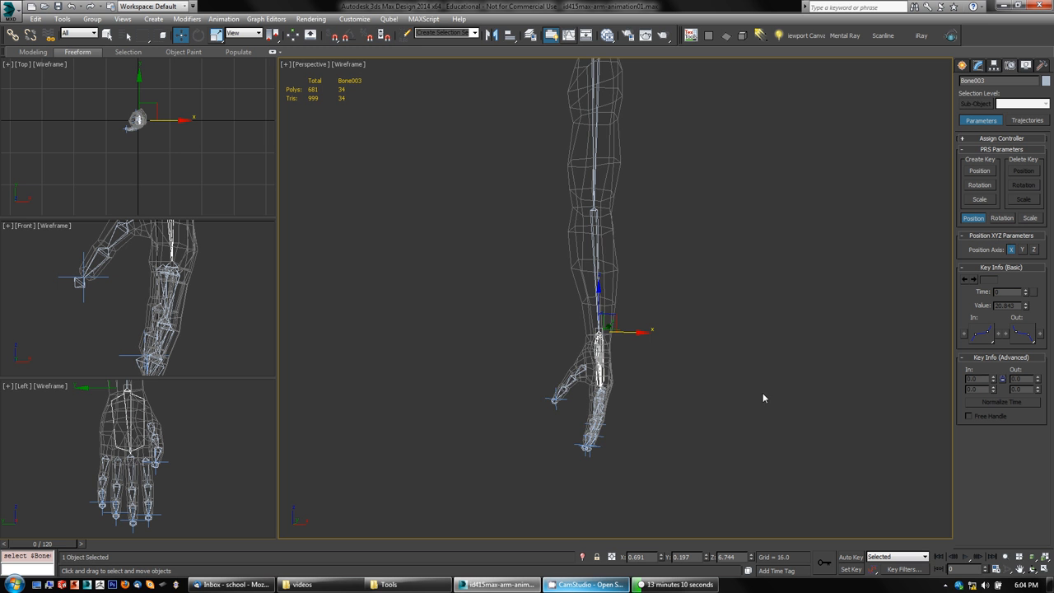
alt+middle_drag(433, 469, 359, 445)
drag(63, 547, 291, 556)
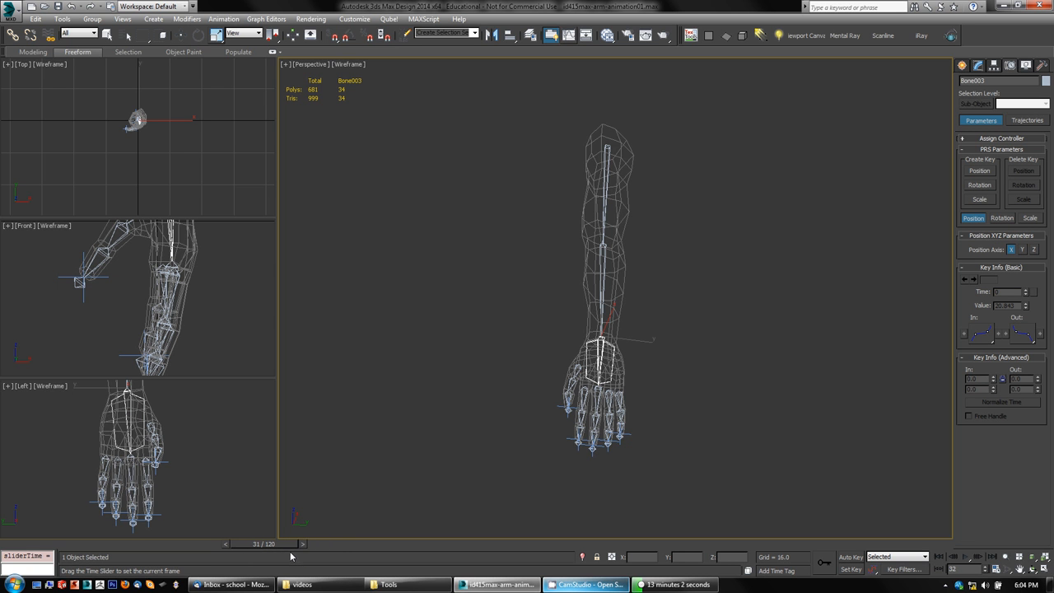
key(w)
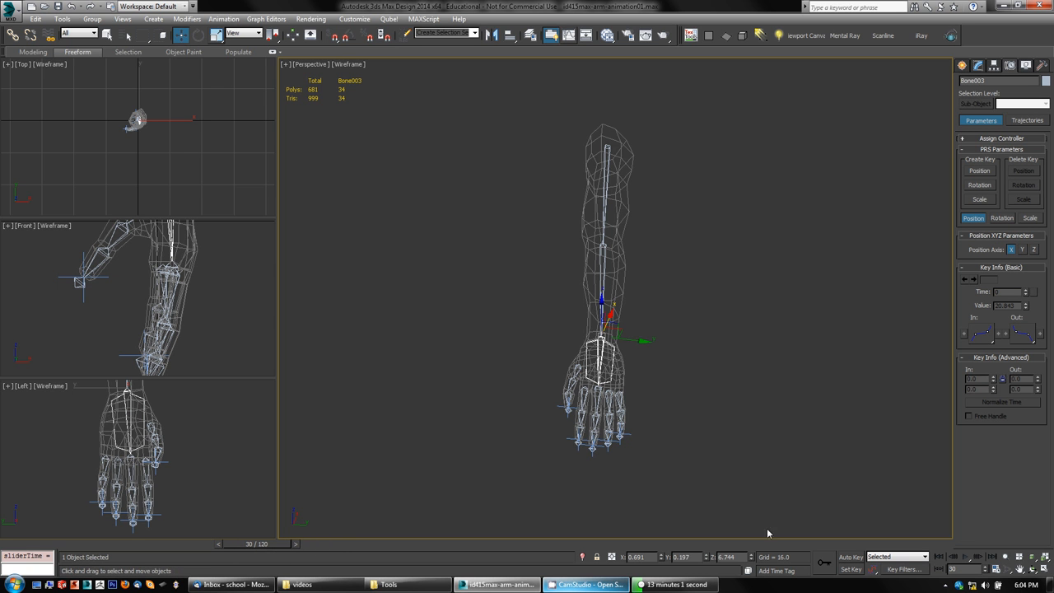
click(851, 558)
- Move the palm bone at frame 30 to about X -12, Z 10.4, and rotate it about -21° around its local Y axis
alt+middle_drag(382, 412, 508, 442)
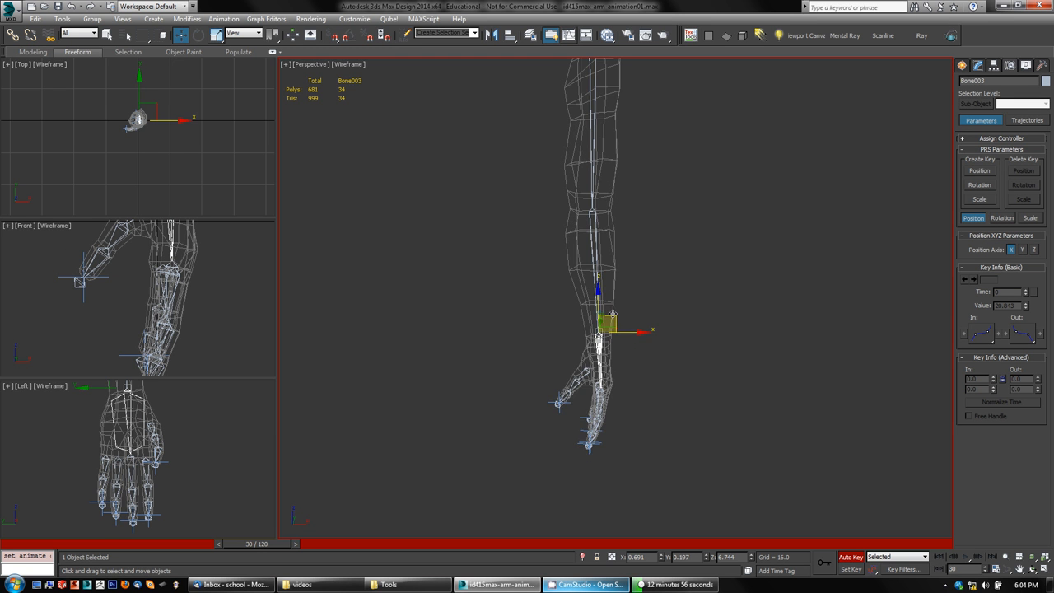
drag(613, 315, 531, 300)
alt+middle_drag(564, 369, 494, 385)
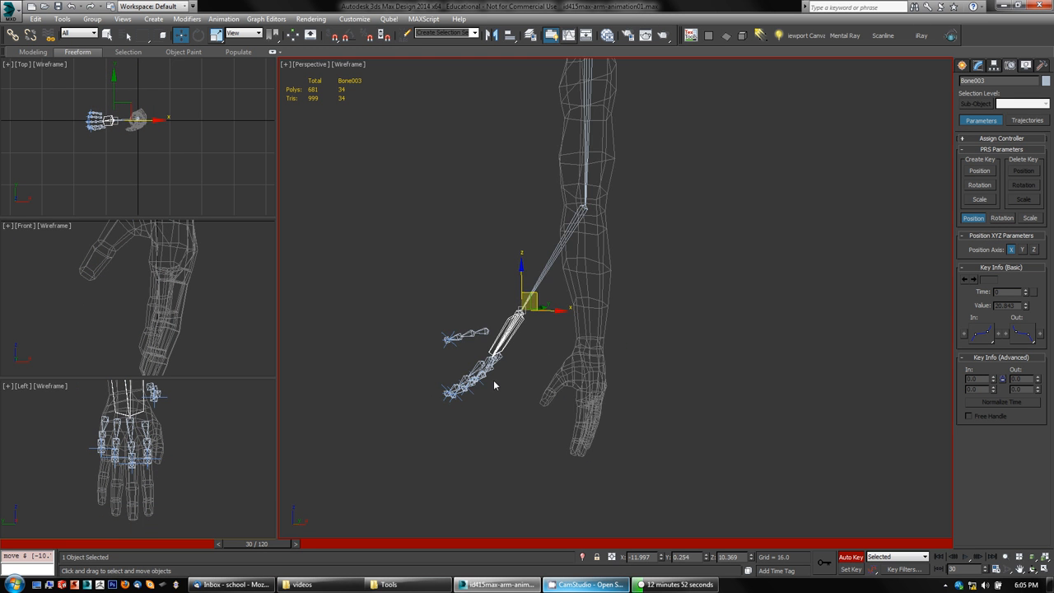
key(e)
drag(550, 294, 552, 319)
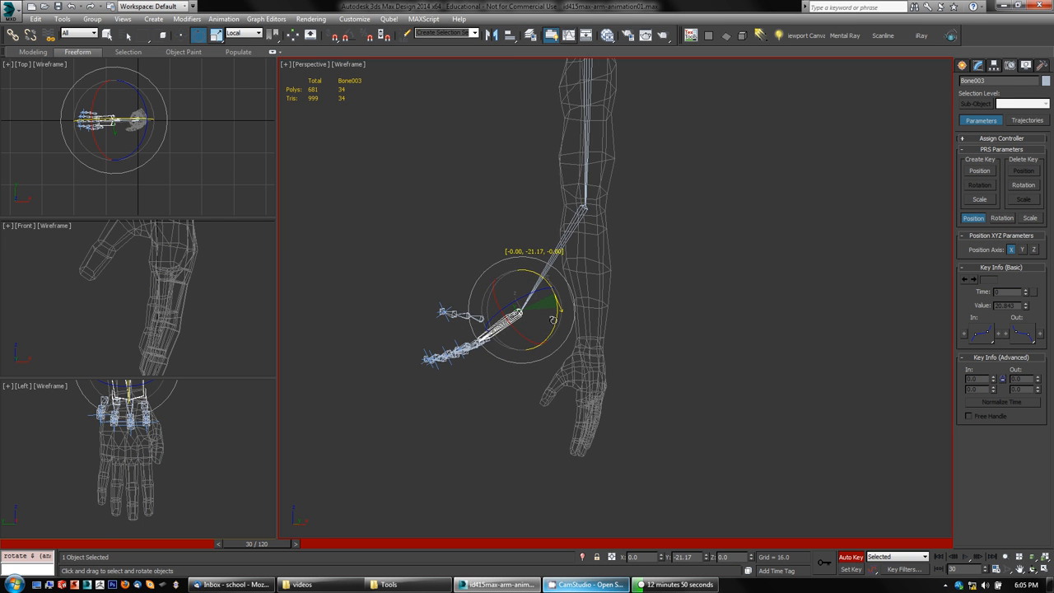
- Bend the little finger at frame 30 by moving its IK Chain004 handle to about X -25.8, Z 3.7
alt+middle_drag(420, 430, 475, 445)
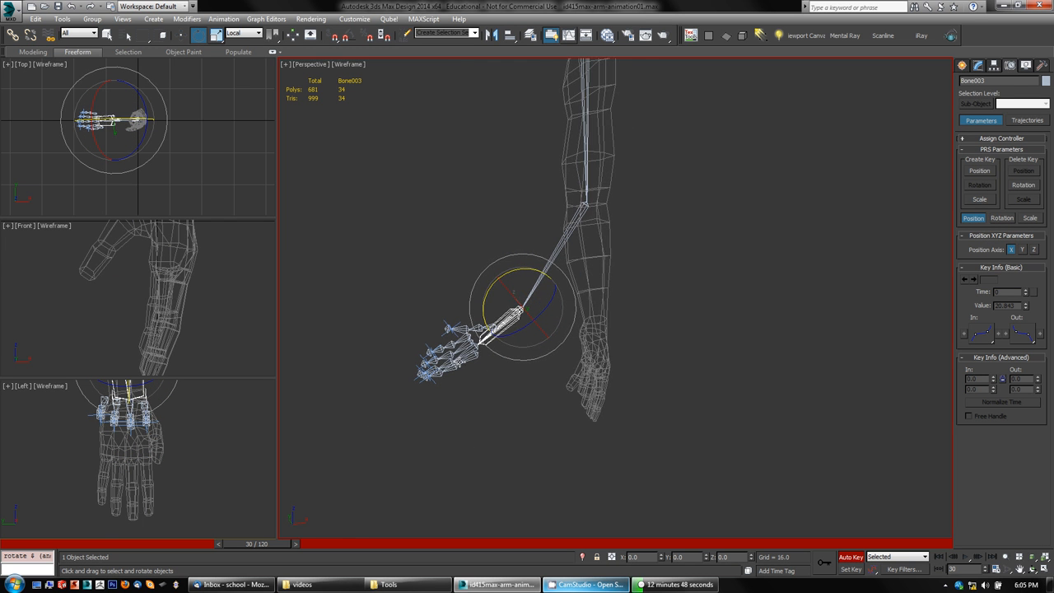
scroll(443, 432, up, 5)
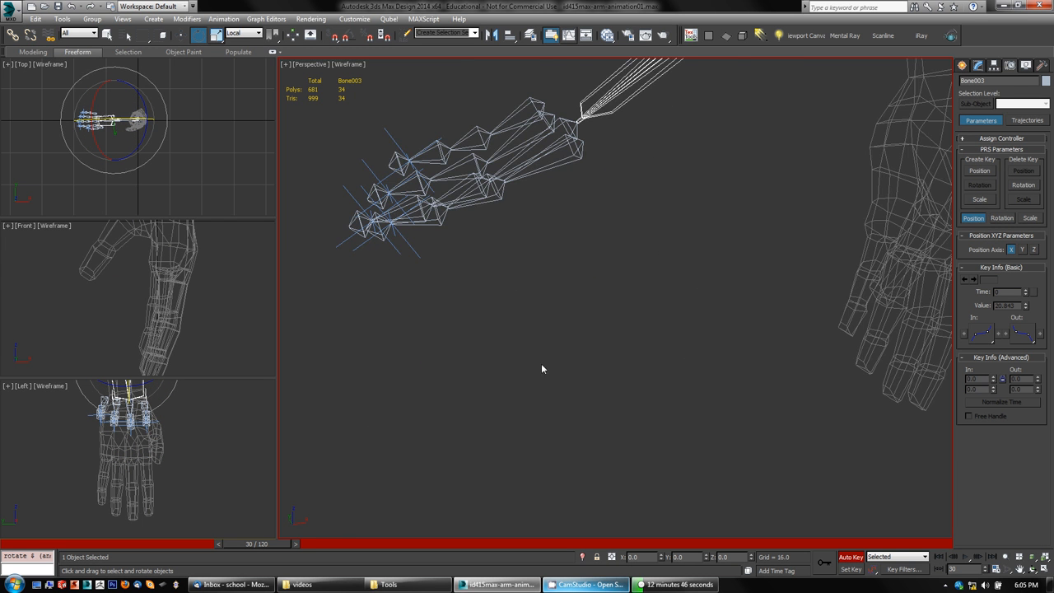
alt+middle_drag(542, 369, 551, 489)
click(525, 190)
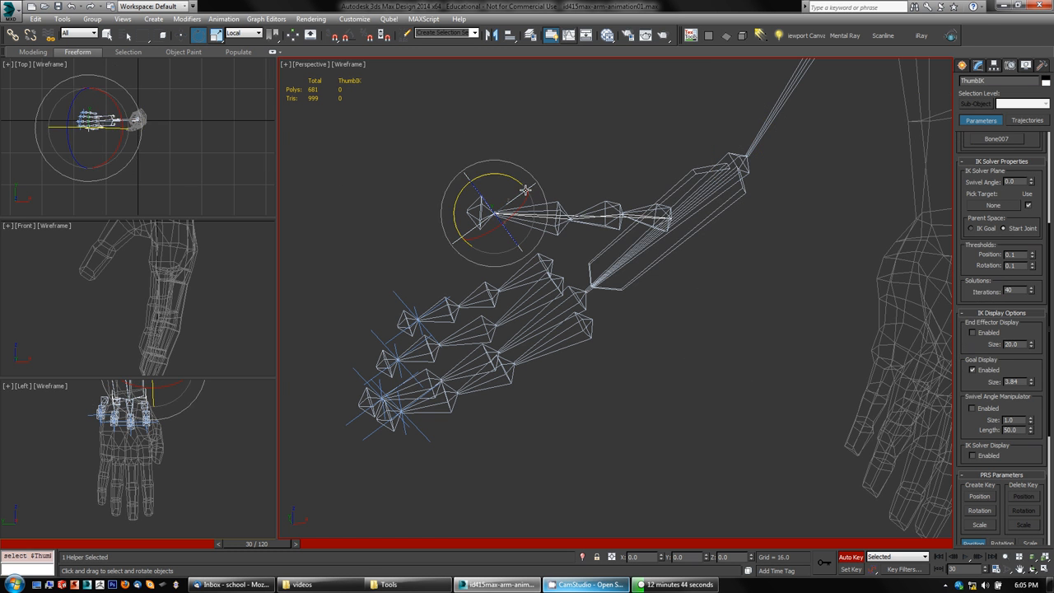
key(w)
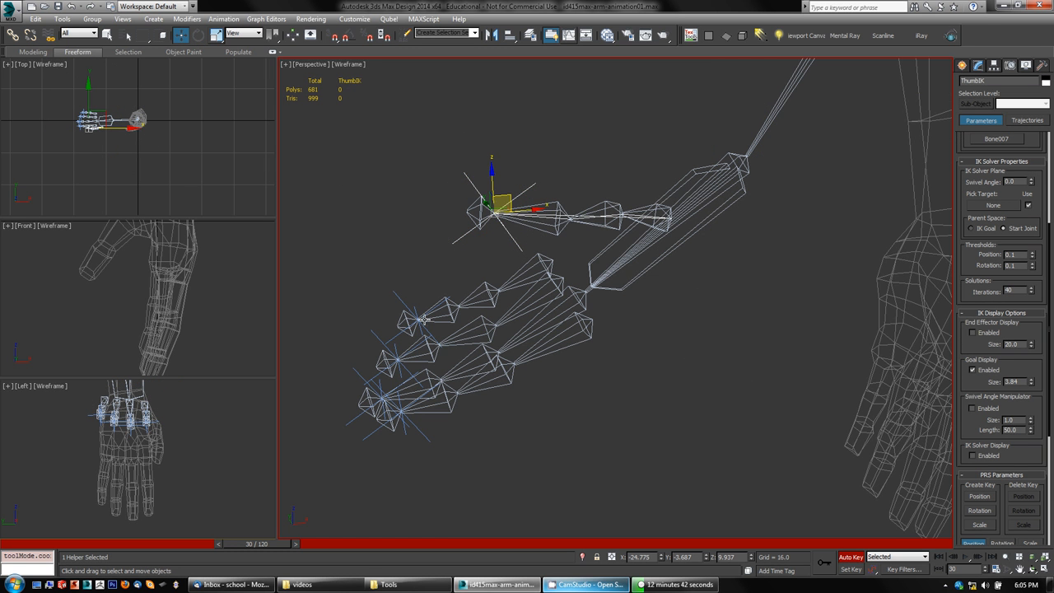
click(402, 301)
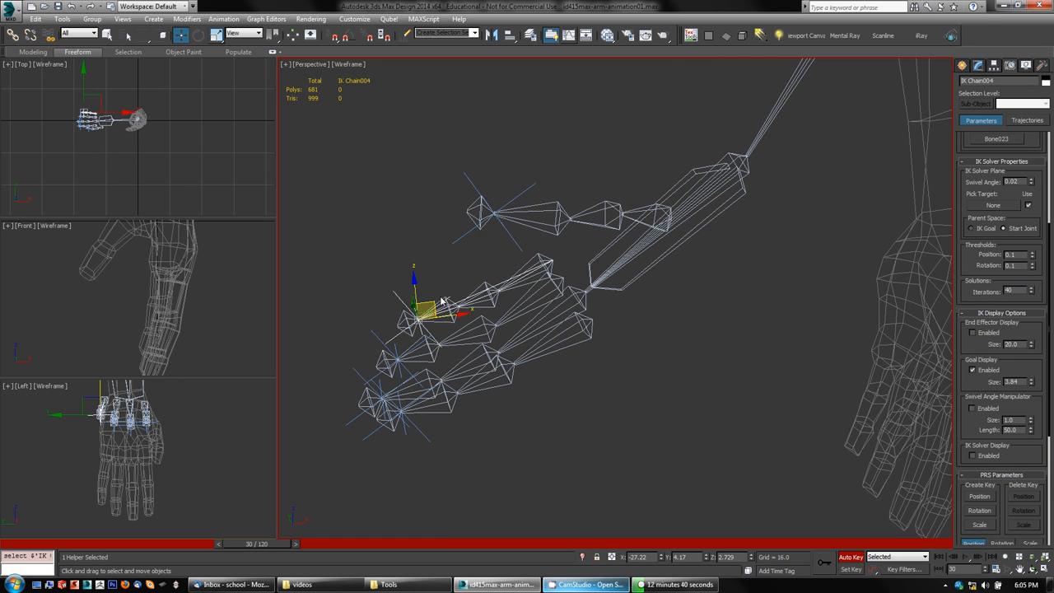
alt+middle_drag(432, 364, 459, 329)
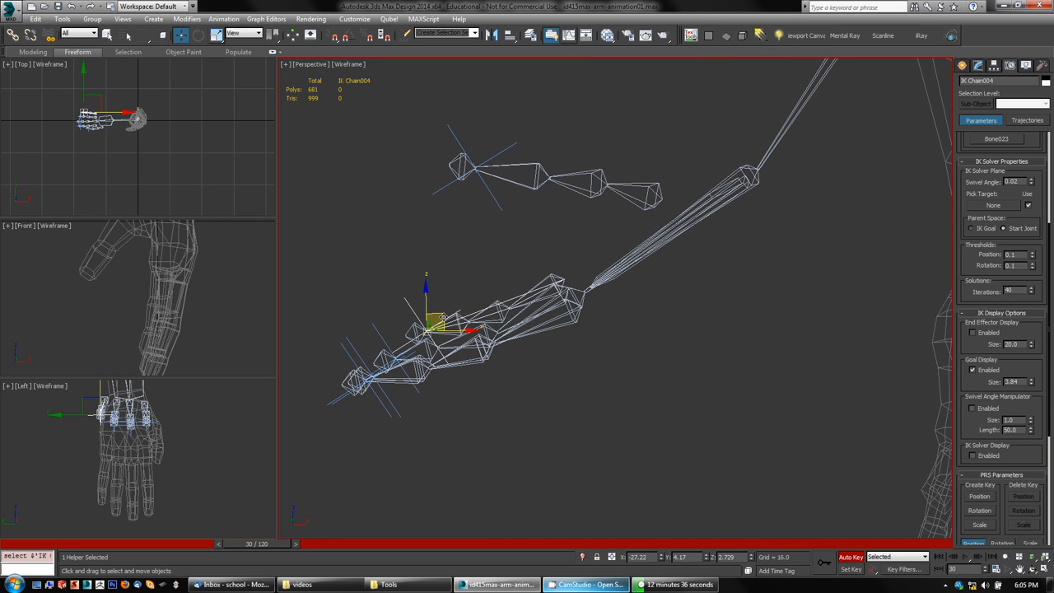
drag(442, 318, 470, 294)
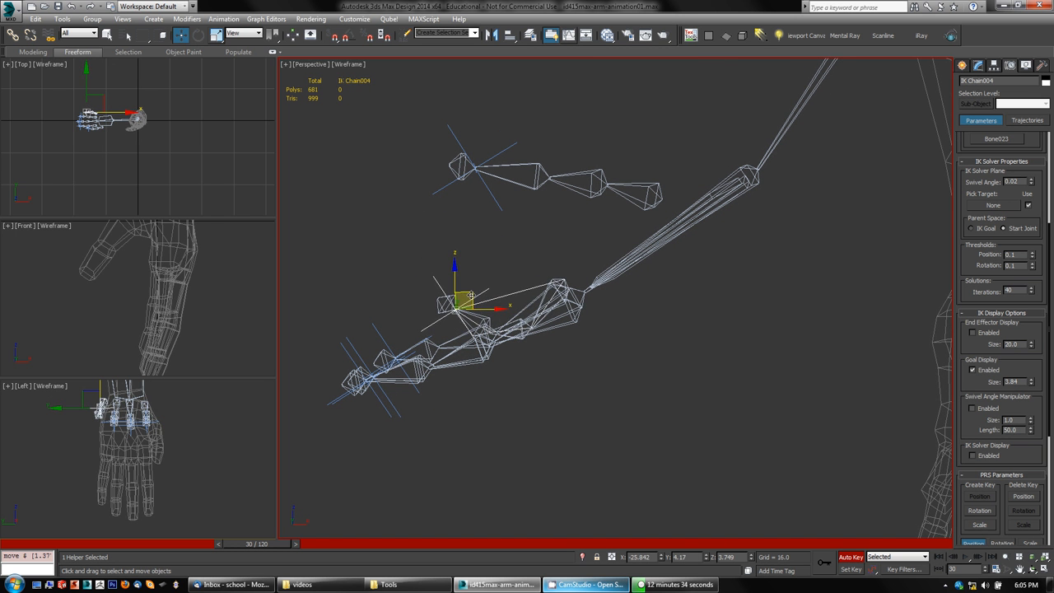
- Pose the ring, index and middle fingers at frame 30, moving IK Chain001 to about X -26.7, Z 6 and IK Chain002 to about X -28.6, Z 1.4
click(382, 340)
drag(411, 344, 479, 417)
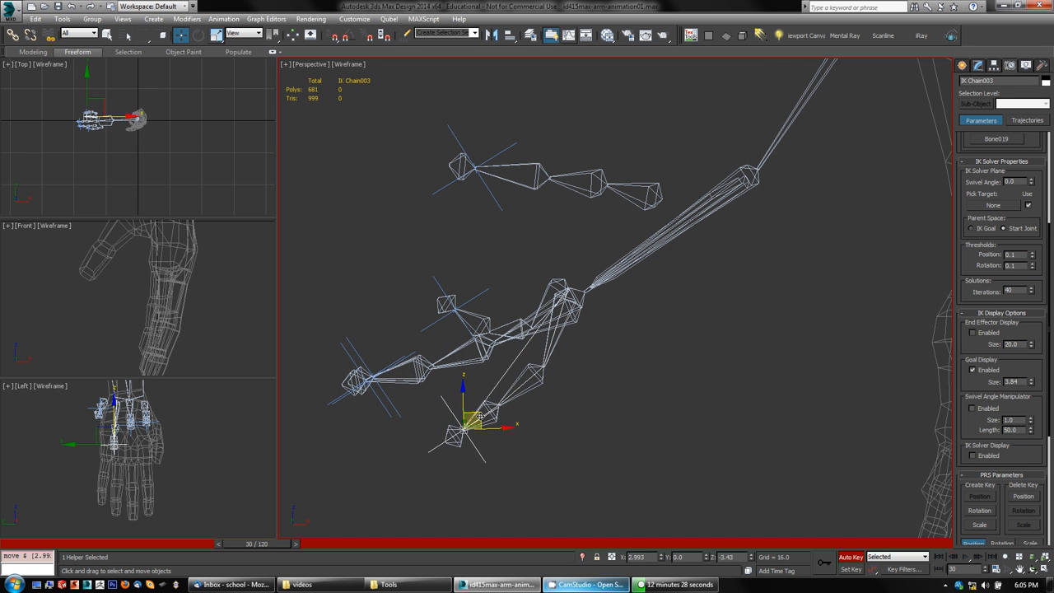
click(409, 358)
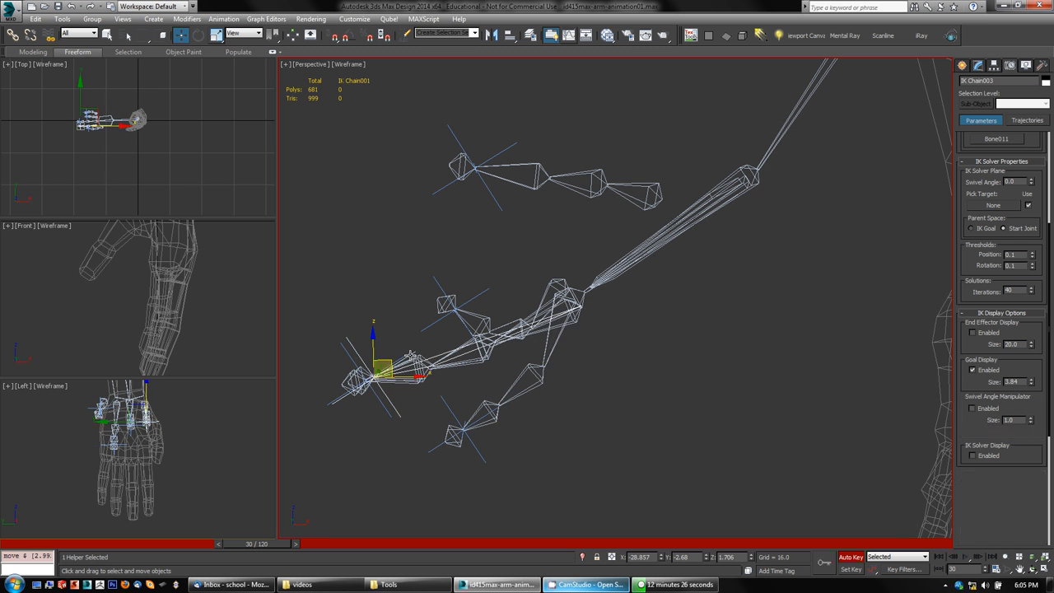
drag(383, 366, 441, 255)
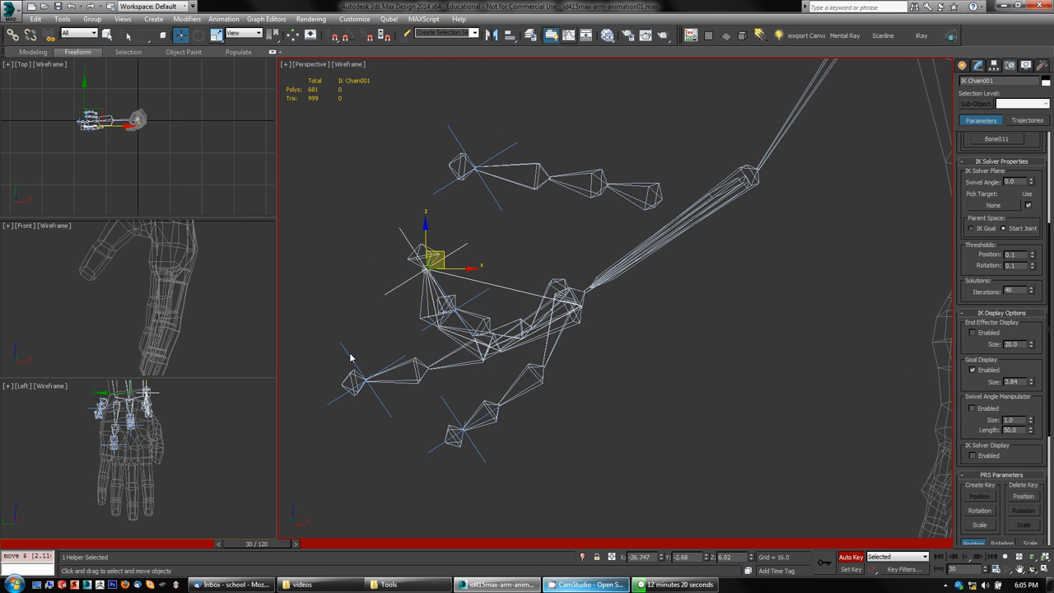
drag(349, 357, 406, 359)
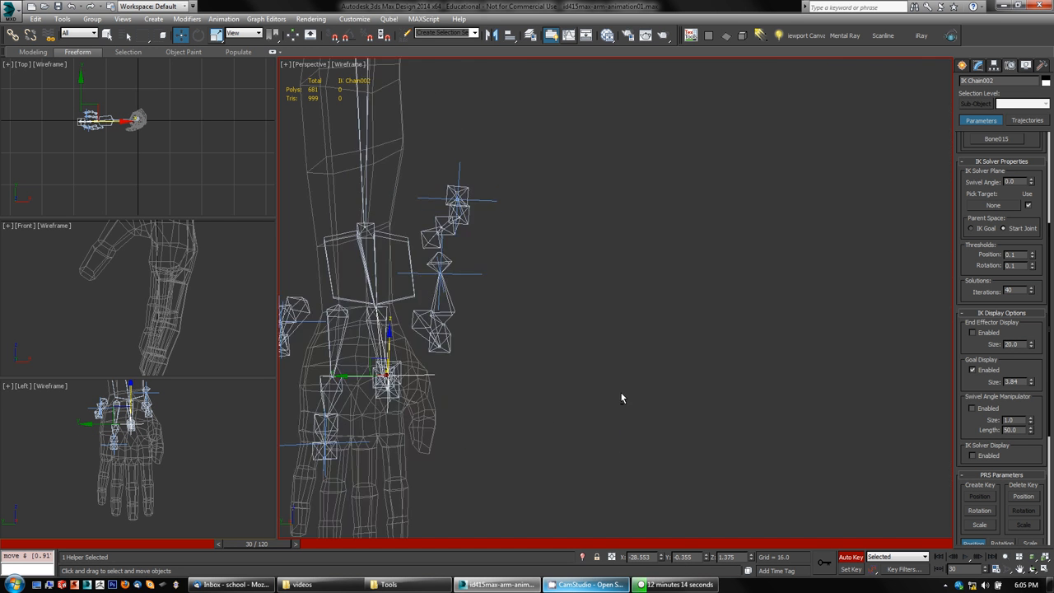
- Spread the index and little fingers at frame 30, moving IK Chain001 to about Y -3.5 and IK Chain004 to about X -24, Y 5.2
alt+middle_drag(622, 399, 619, 419)
click(466, 257)
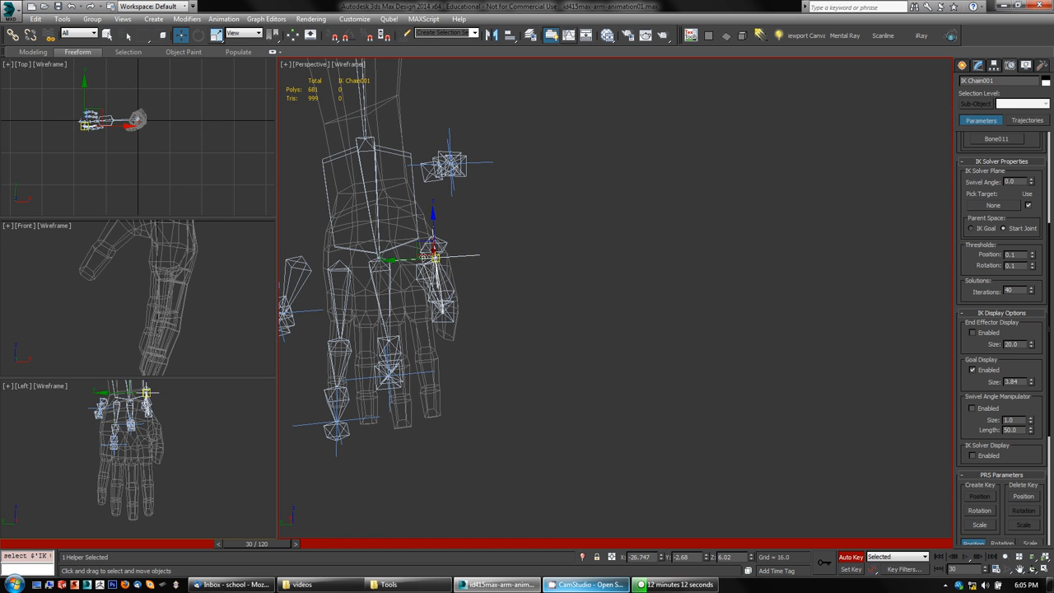
drag(396, 258, 415, 253)
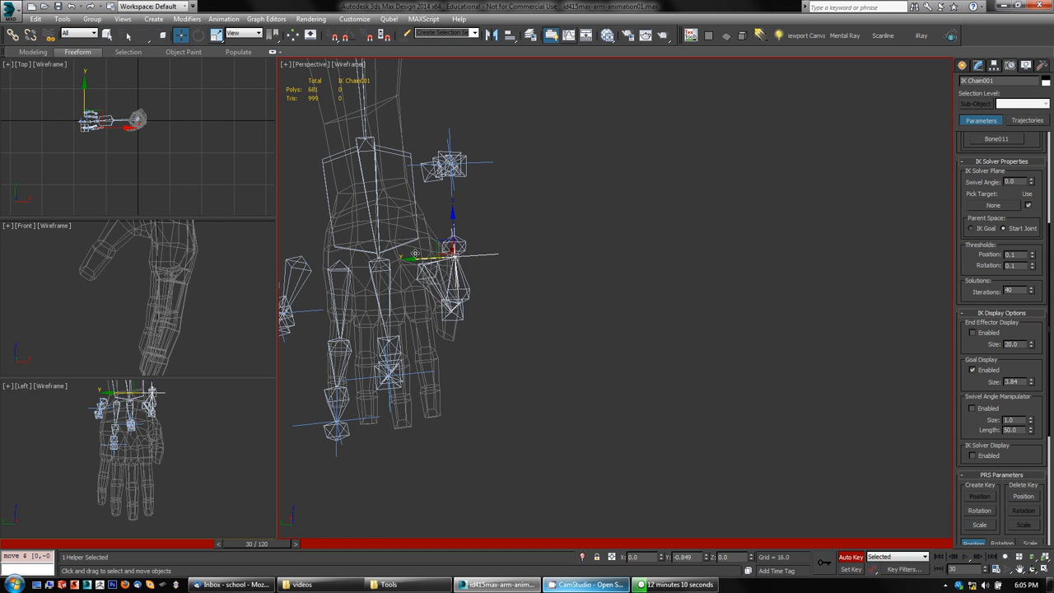
alt+middle_drag(425, 321, 461, 354)
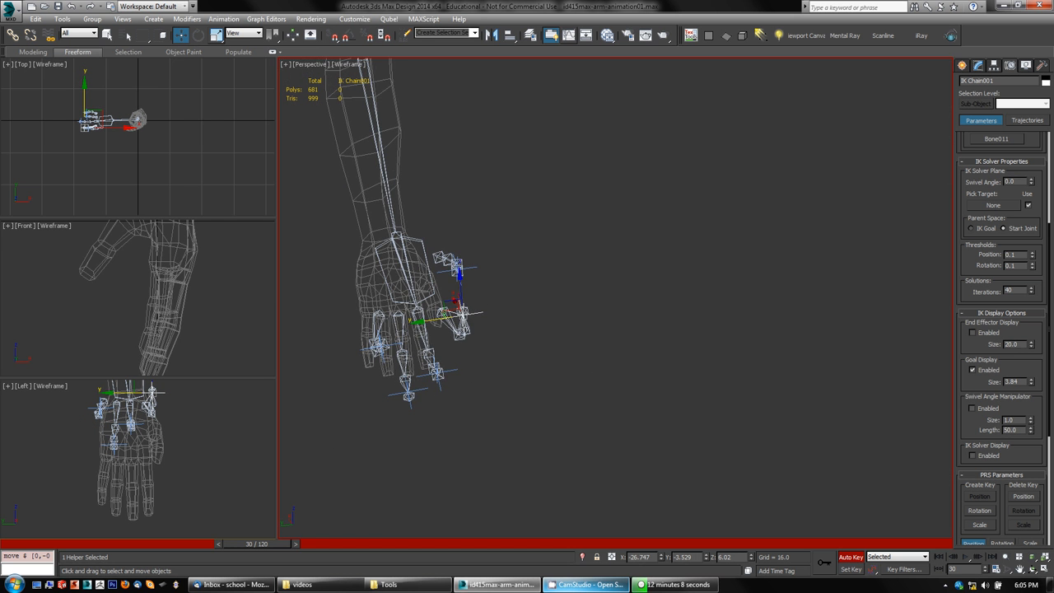
click(379, 344)
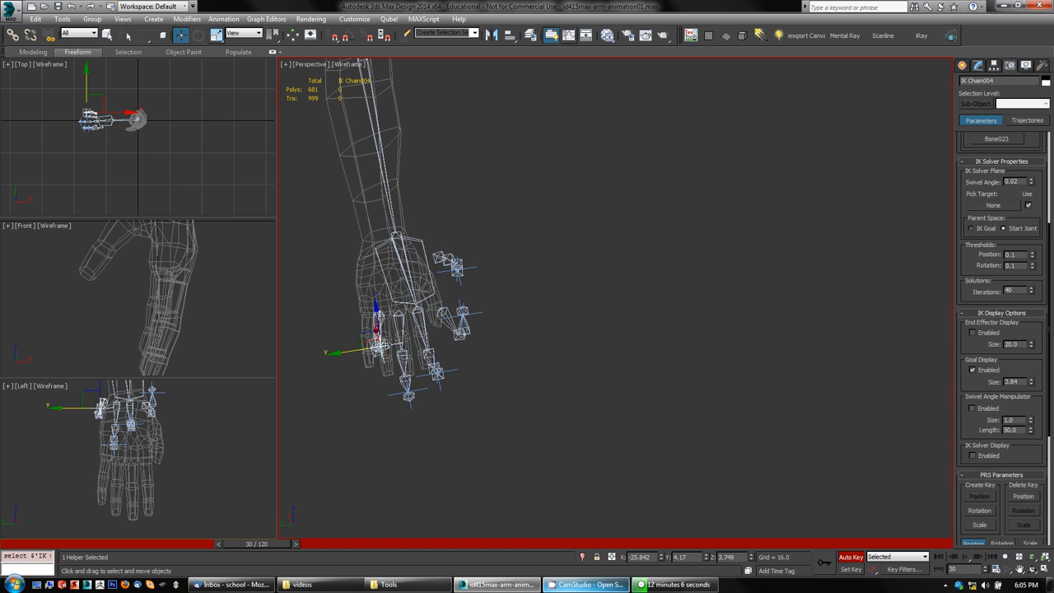
drag(340, 351, 349, 334)
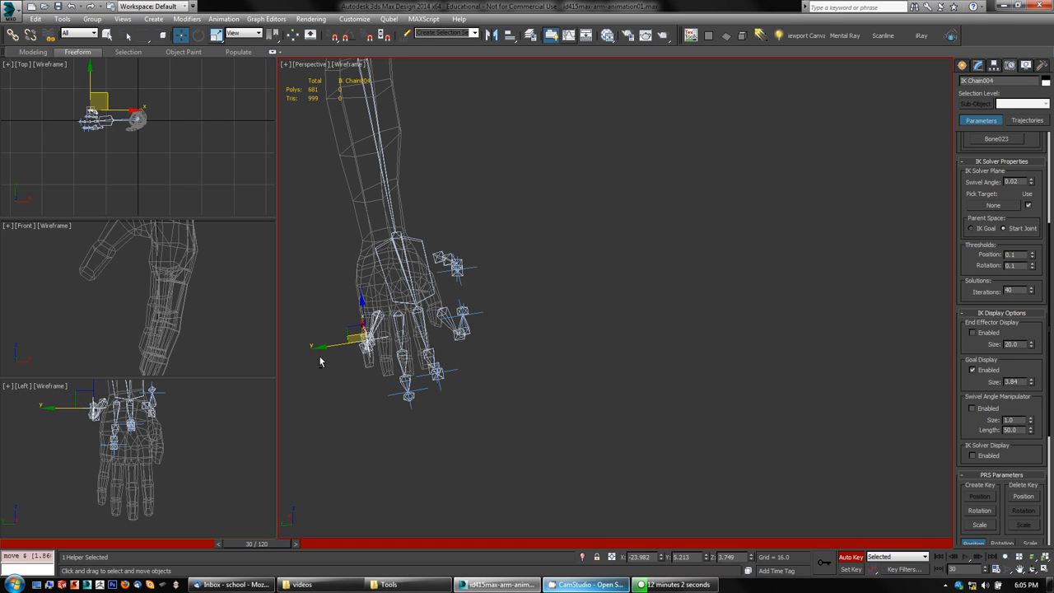
- Turn off Auto Key and scrub the animation from frame 30 back to frame 1
alt+middle_drag(320, 361, 563, 206)
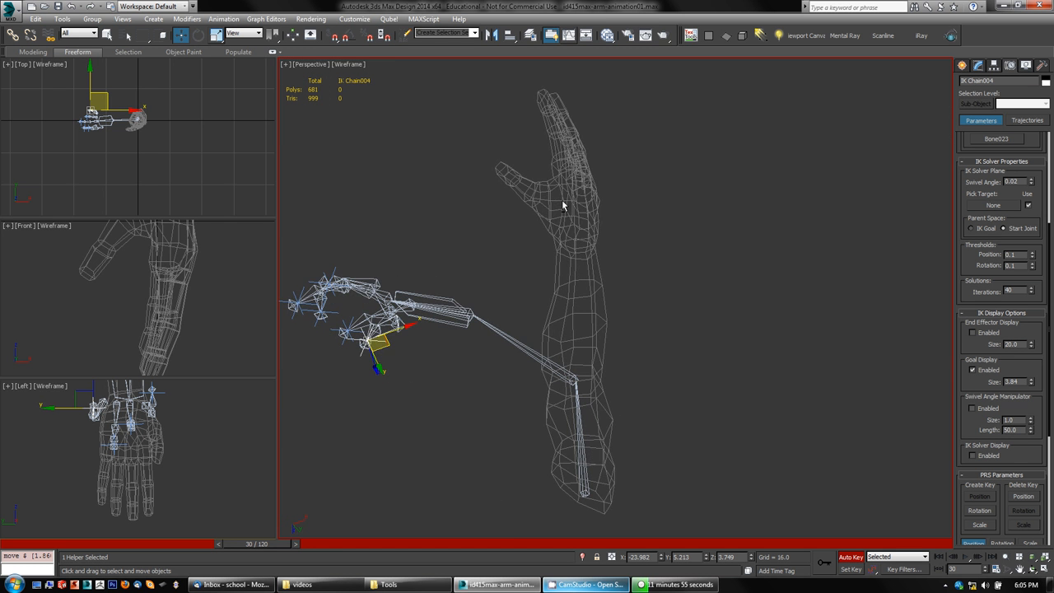
click(857, 560)
middle_drag(472, 473, 472, 505)
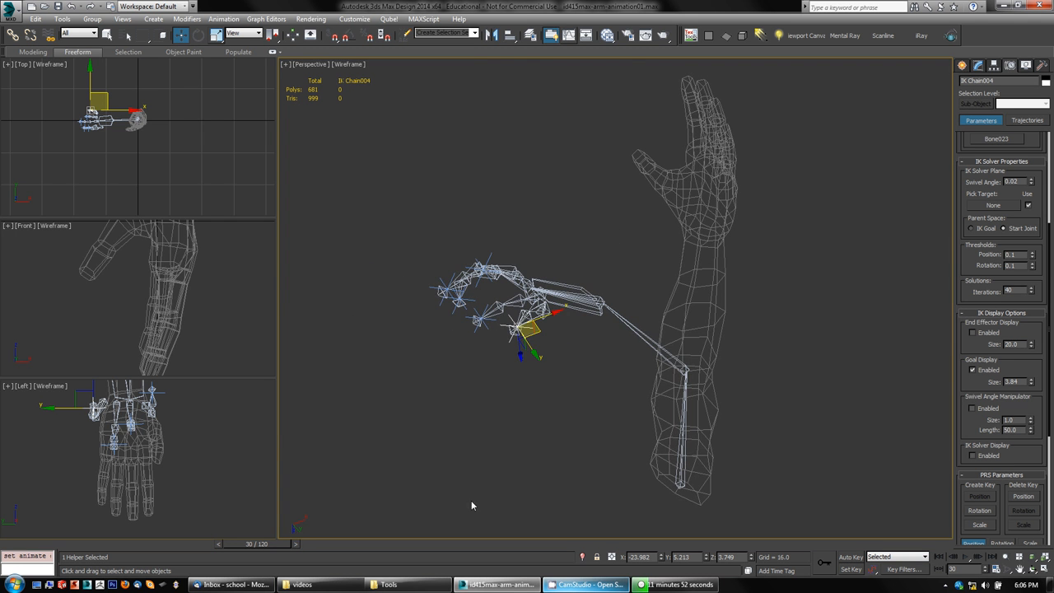
drag(271, 549, 255, 525)
key(w)
mouse_move(444, 473)
alt+middle_down()
mouse_move(417, 400)
mouse_move(503, 464)
mouse_move(585, 415)
mouse_move(497, 407)
mouse_move(453, 423)
mouse_move(431, 488)
alt+middle_up()
drag(242, 544, 38, 536)
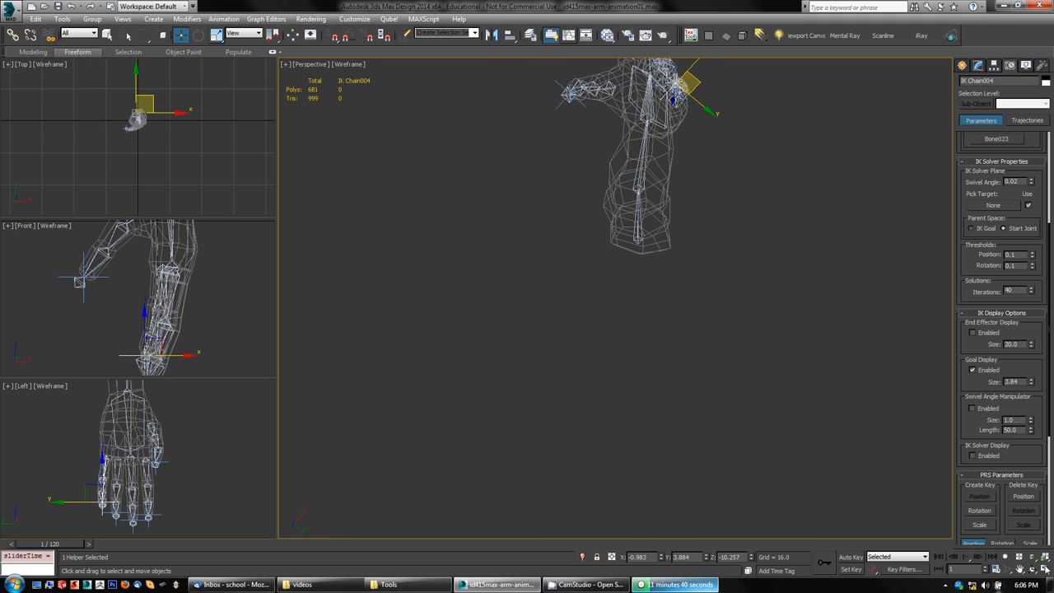
- Play the arm and finger animation from a side view, stop it and return to frame 0
alt+middle_drag(733, 381, 749, 410)
click(966, 558)
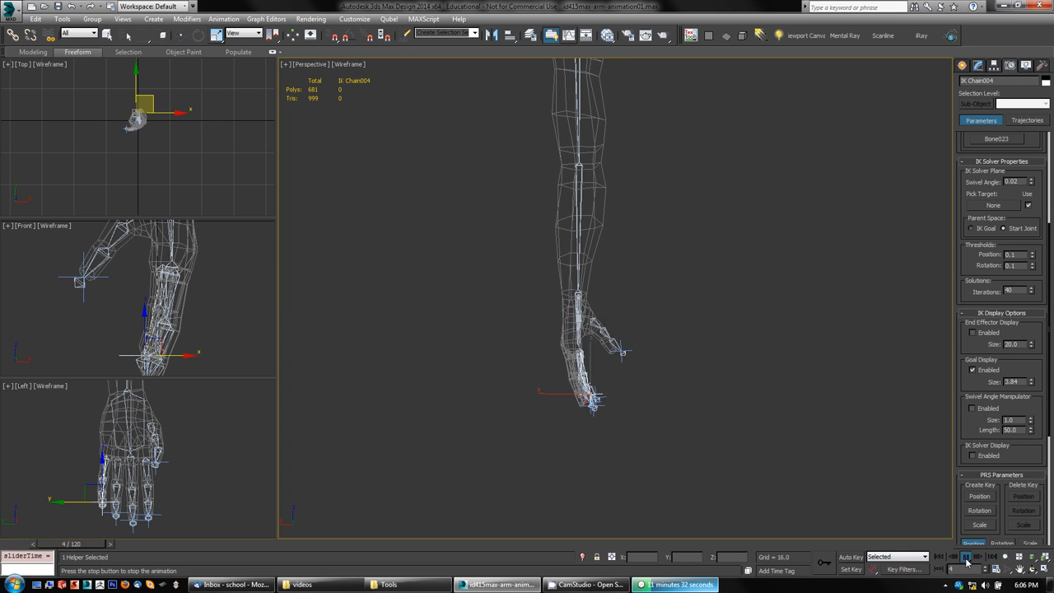
click(966, 558)
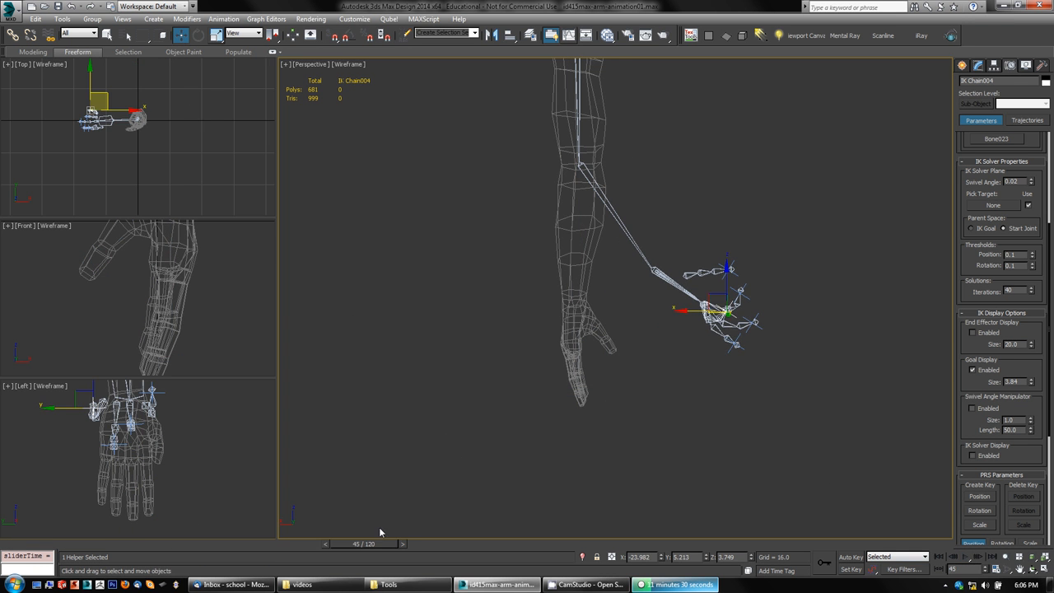
drag(375, 546, 38, 523)
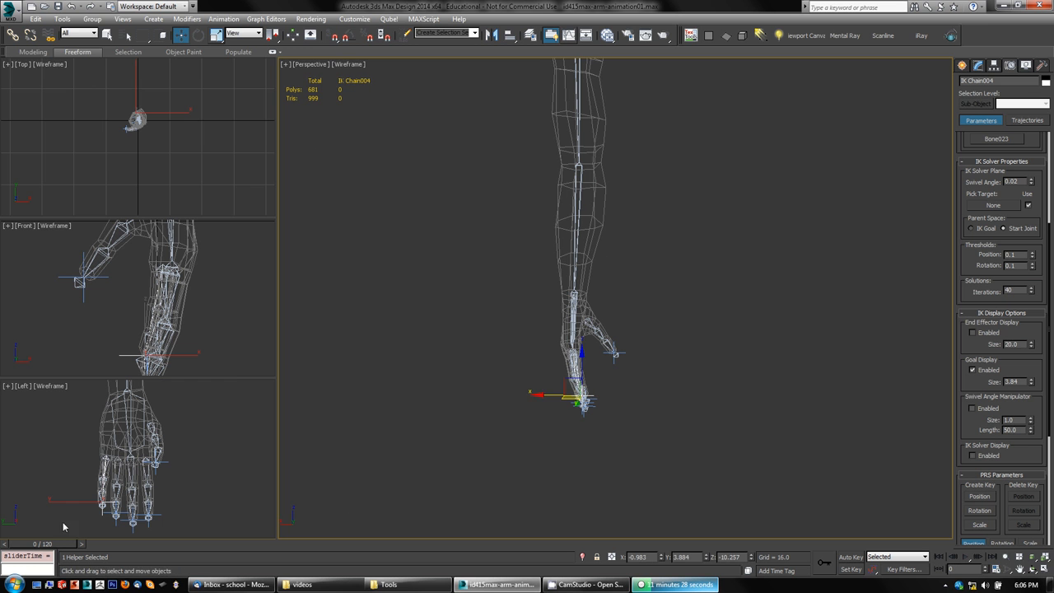
- Undo the finger poses together with the palm bone's rotation and move, and scrub the first frames to check
click(80, 7)
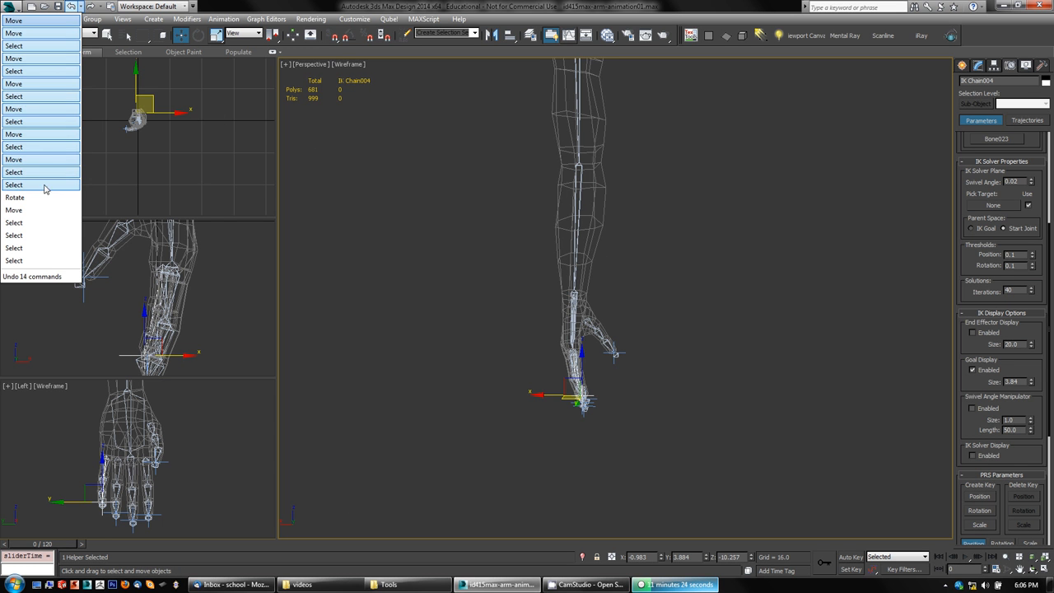
click(35, 210)
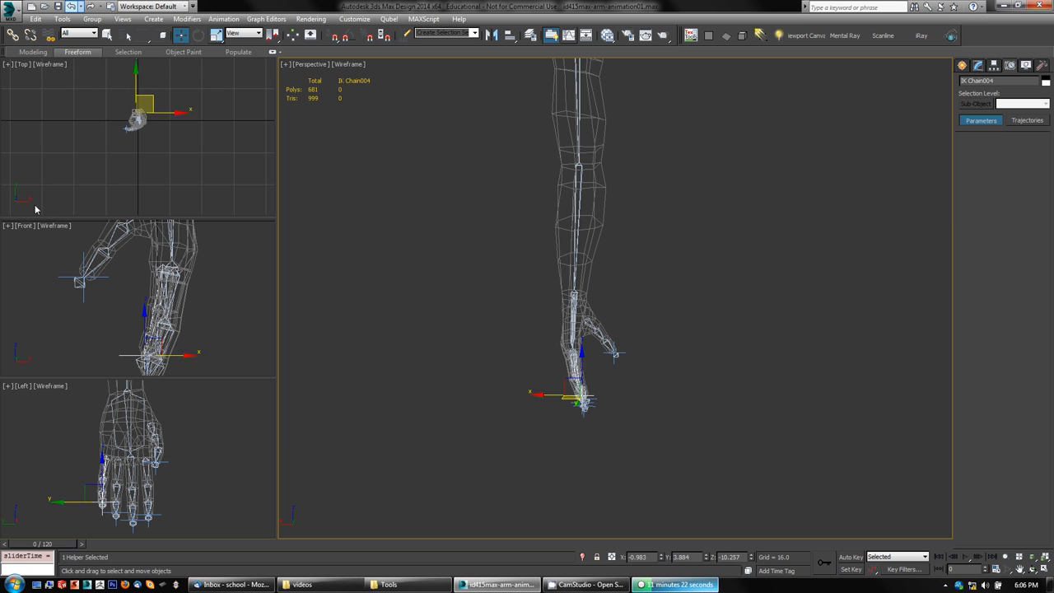
key(q)
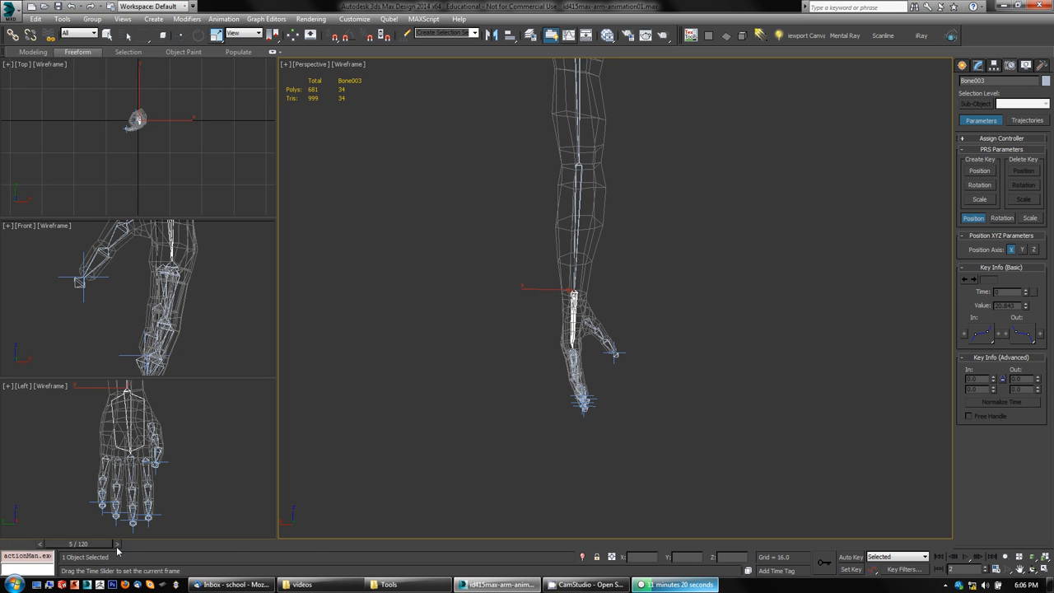
key(w)
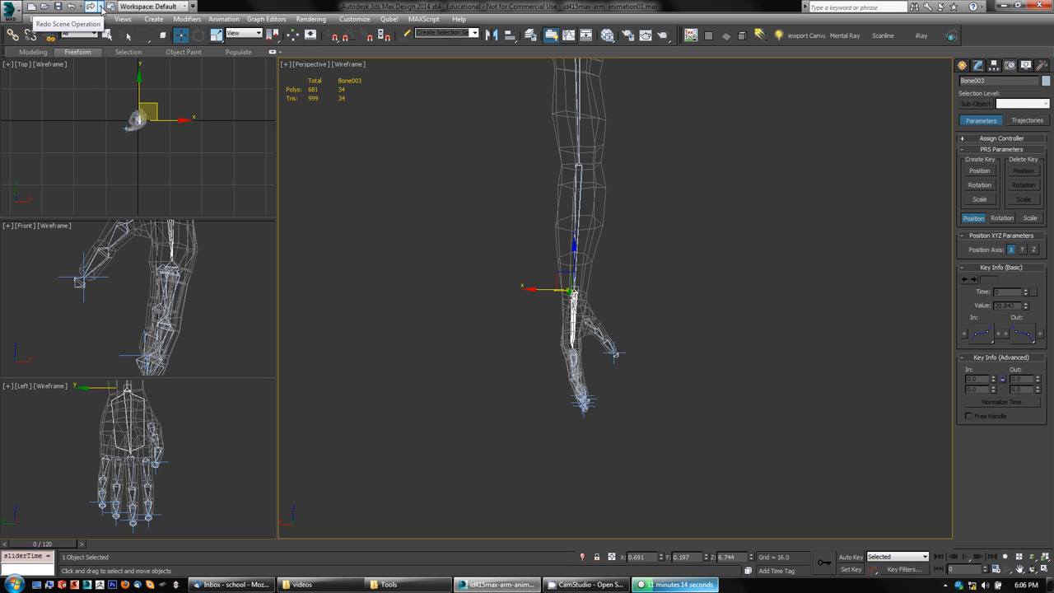
- Redo only the palm bone's move and scrub to frame 29 to check the raised arm
click(100, 7)
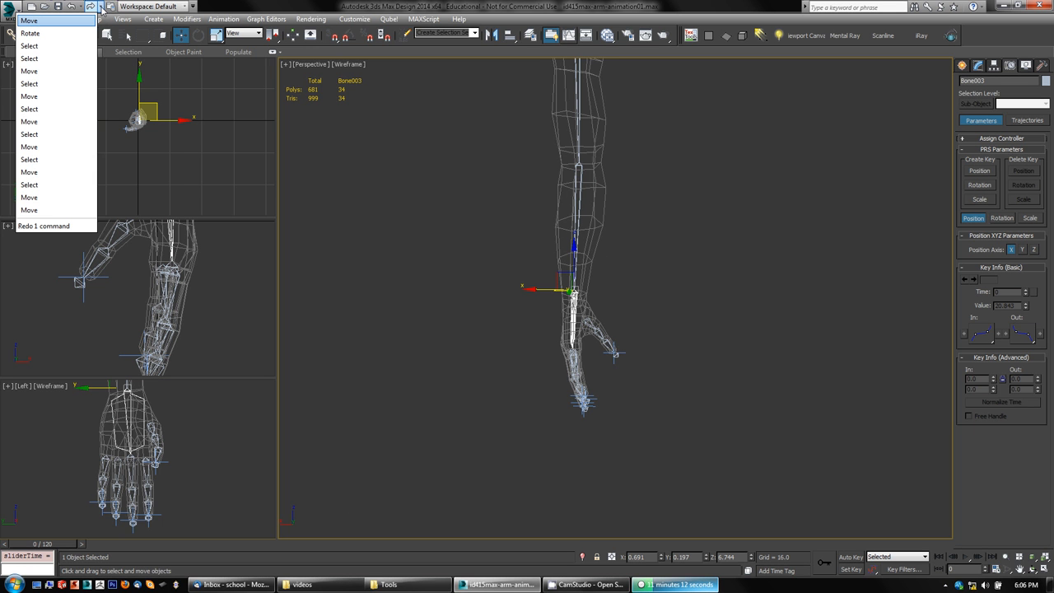
click(58, 23)
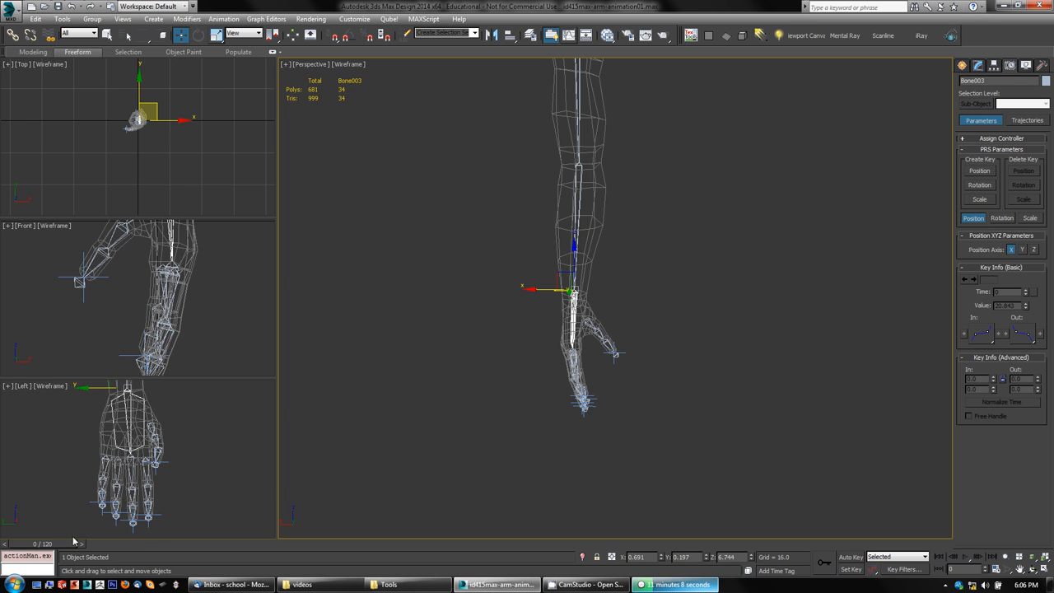
drag(74, 541, 249, 544)
key(w)
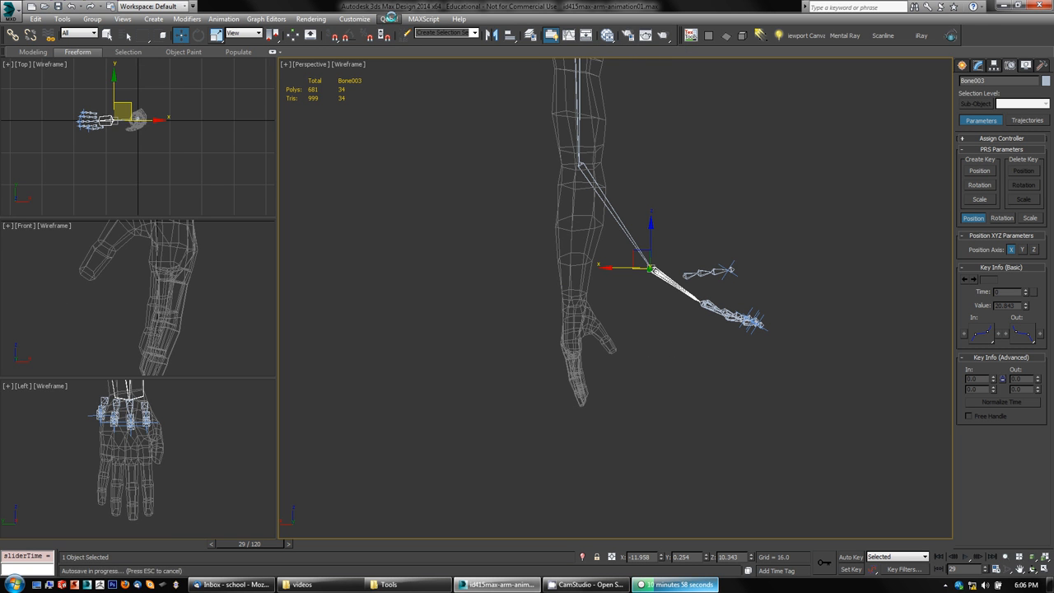
- Show the track bar below the viewports
click(354, 19)
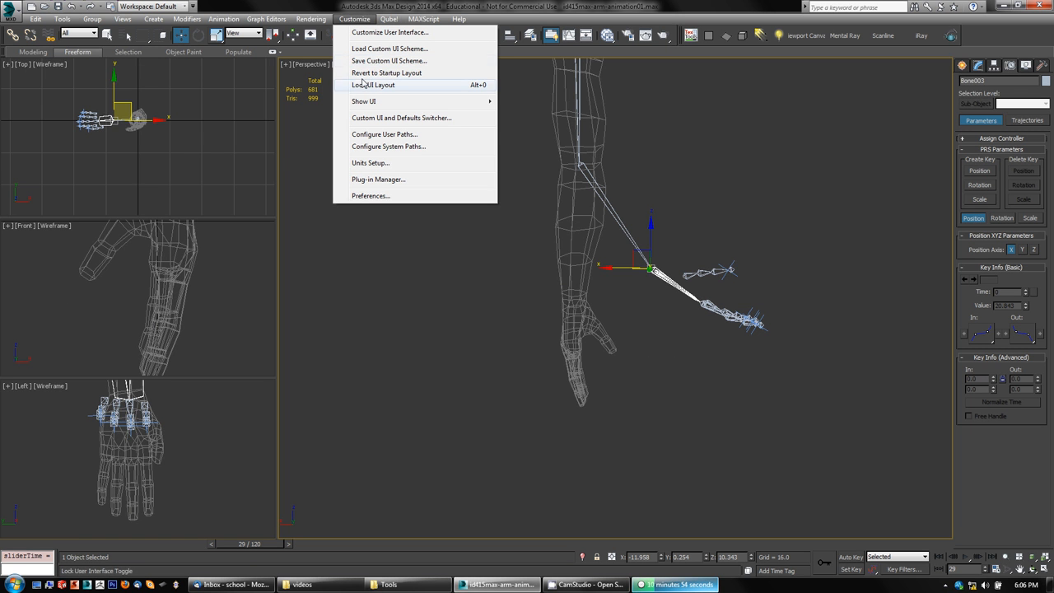
mouse_move(363, 101)
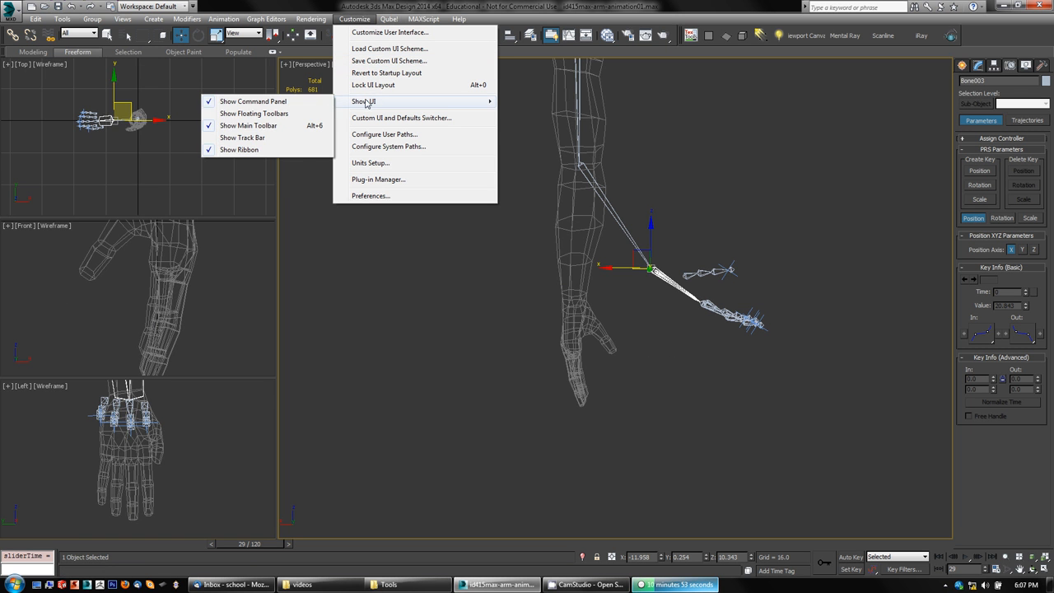
click(263, 140)
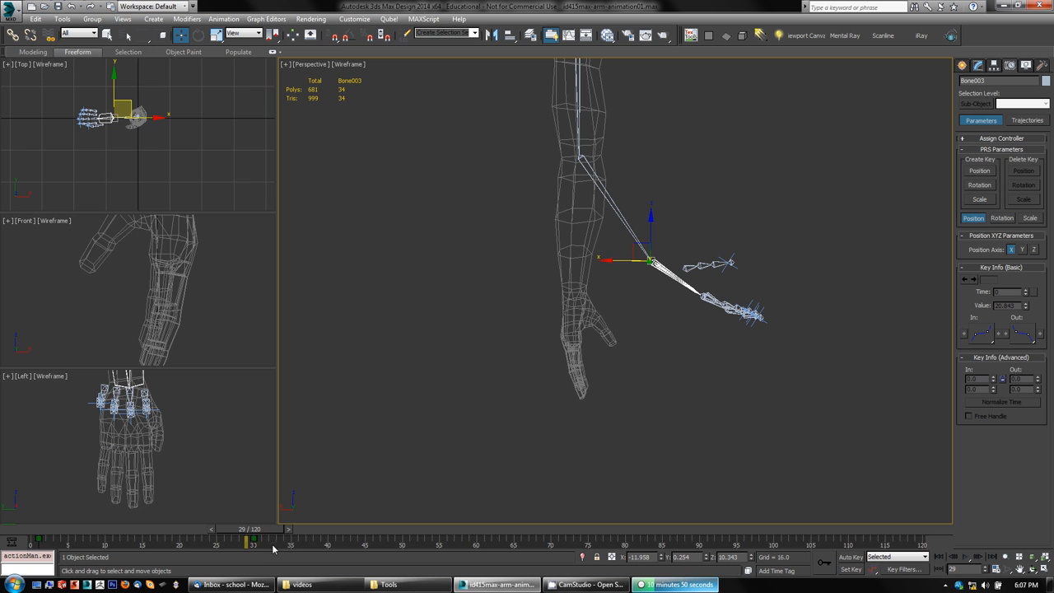
- Try deleting all of the palm bone's keyframes while at frame 29, and undo the deletion
drag(274, 549, 16, 530)
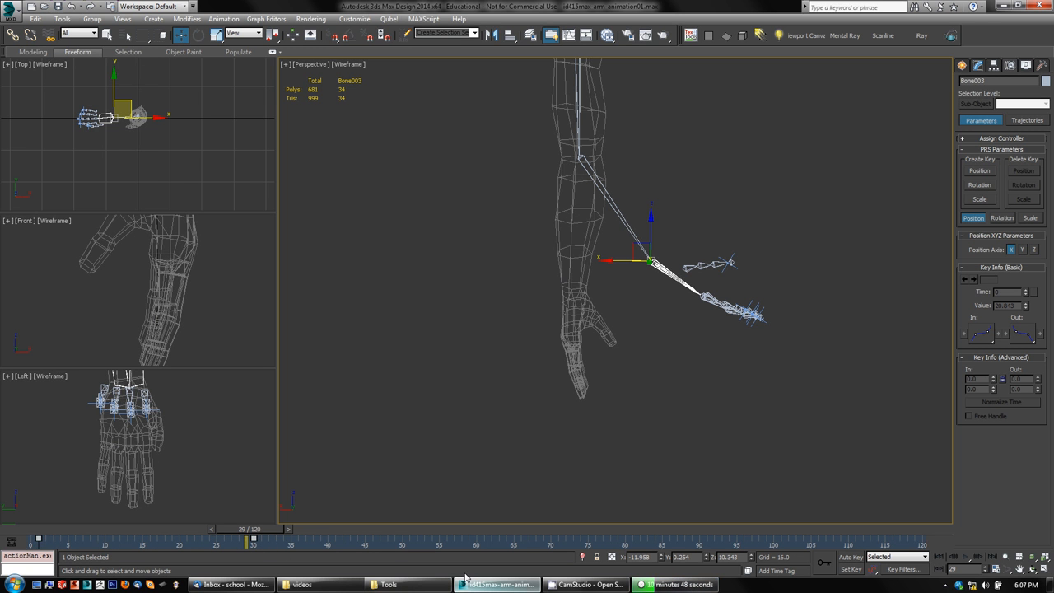
key(Delete)
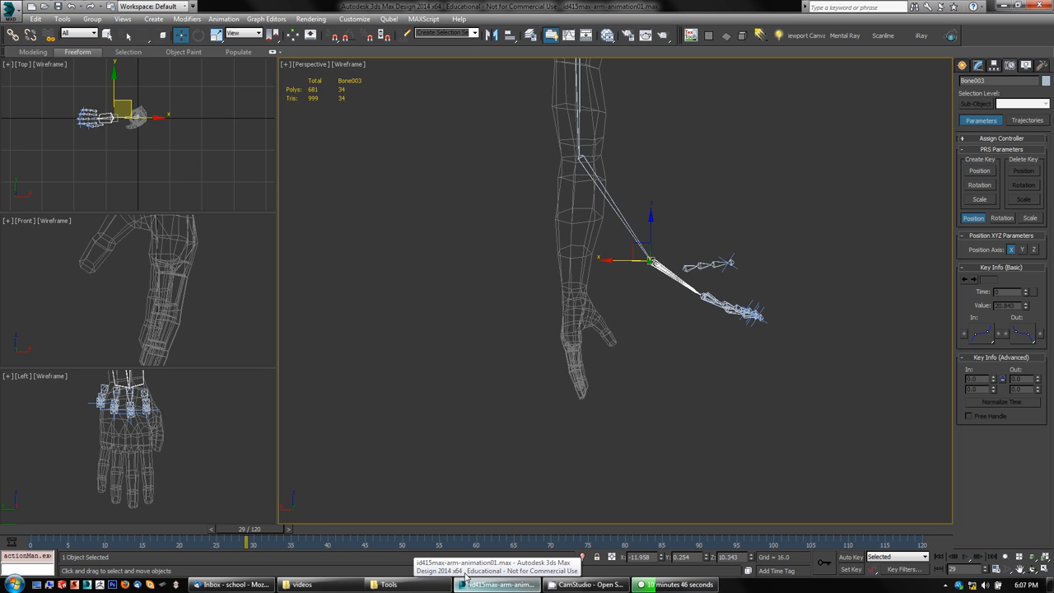
click(660, 354)
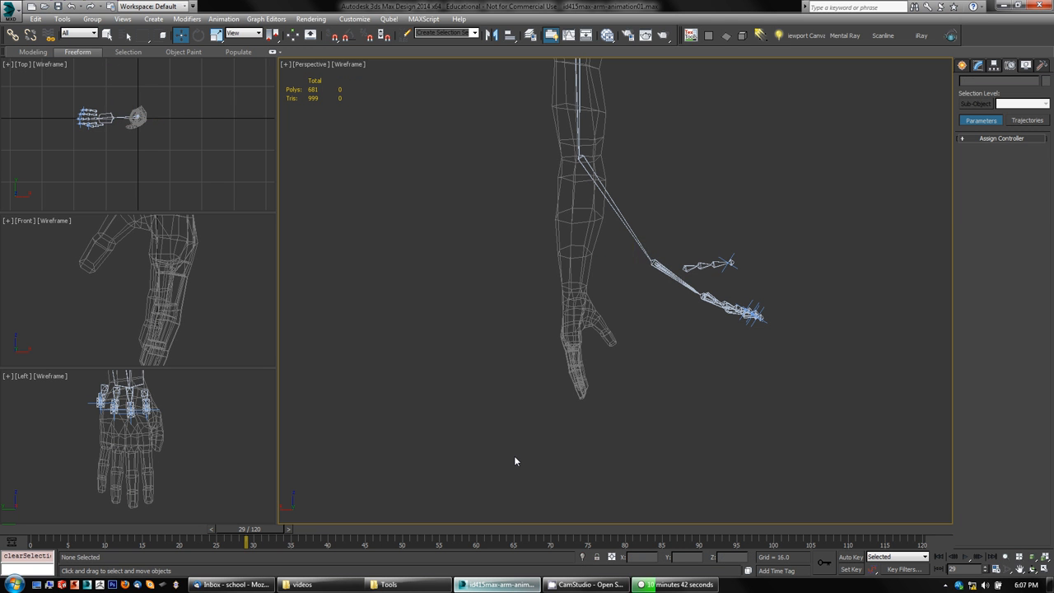
key(ctrl+z)
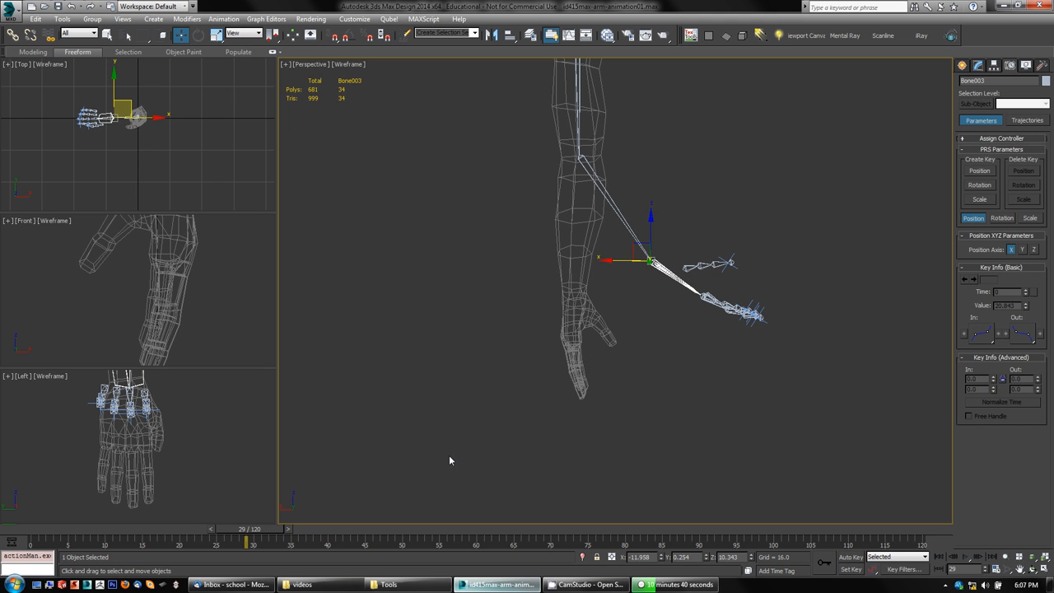
key(ctrl+z)
- Return to frame 0, delete all of the palm bone's keyframes and scrub the timeline to check
drag(245, 530, 39, 529)
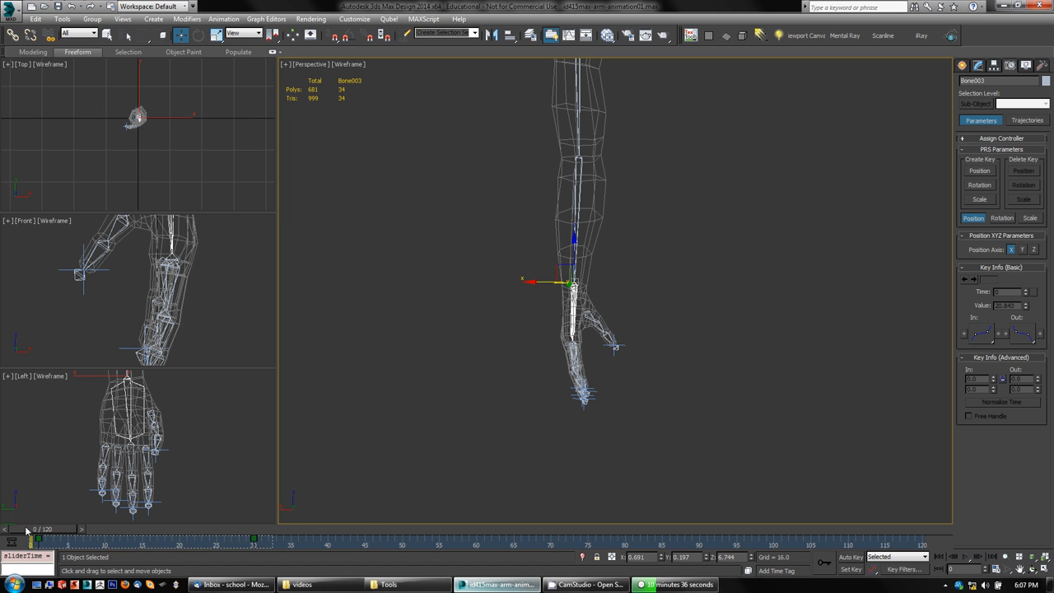
key(Delete)
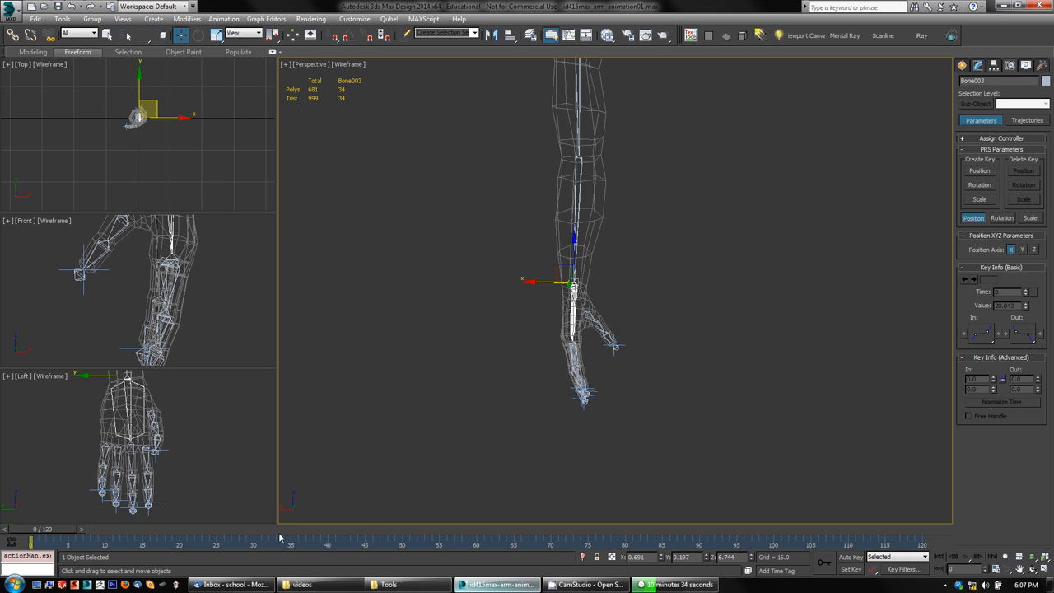
mouse_move(72, 528)
mouse_down()
mouse_move(206, 530)
mouse_move(56, 530)
mouse_move(285, 531)
mouse_move(54, 521)
mouse_up()
key(w)
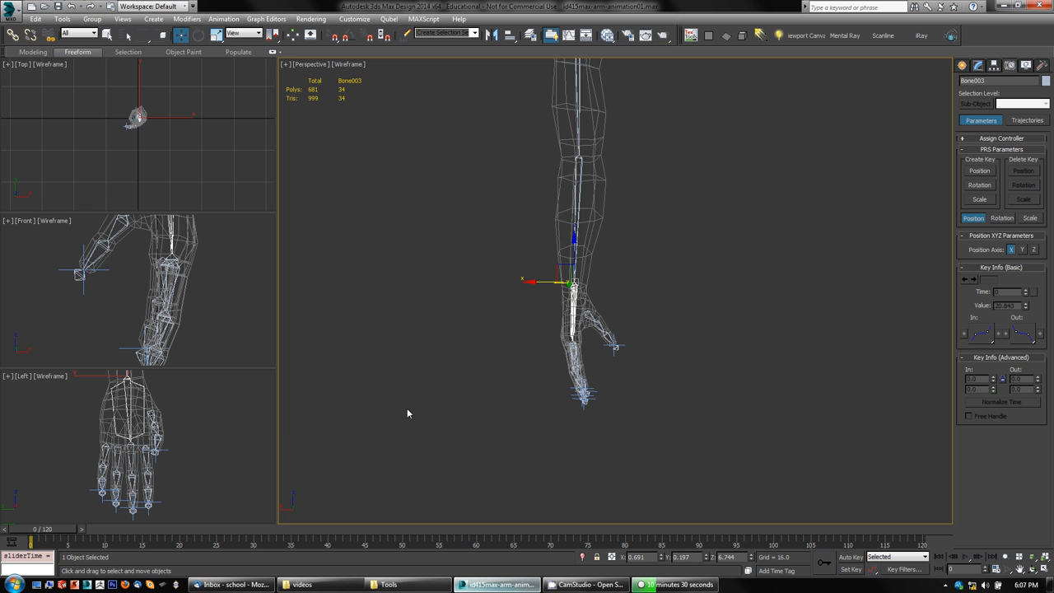
- Activate the Rotate tool on the palm bone, view the hand from another side and check the timeline at frame 0
alt+middle_drag(407, 410, 360, 402)
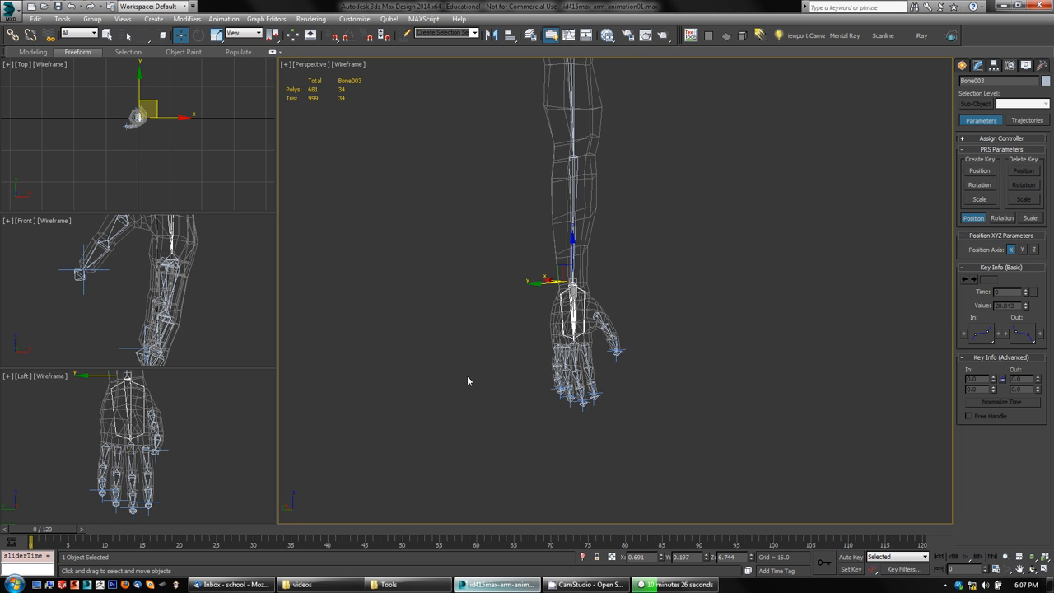
click(572, 298)
key(e)
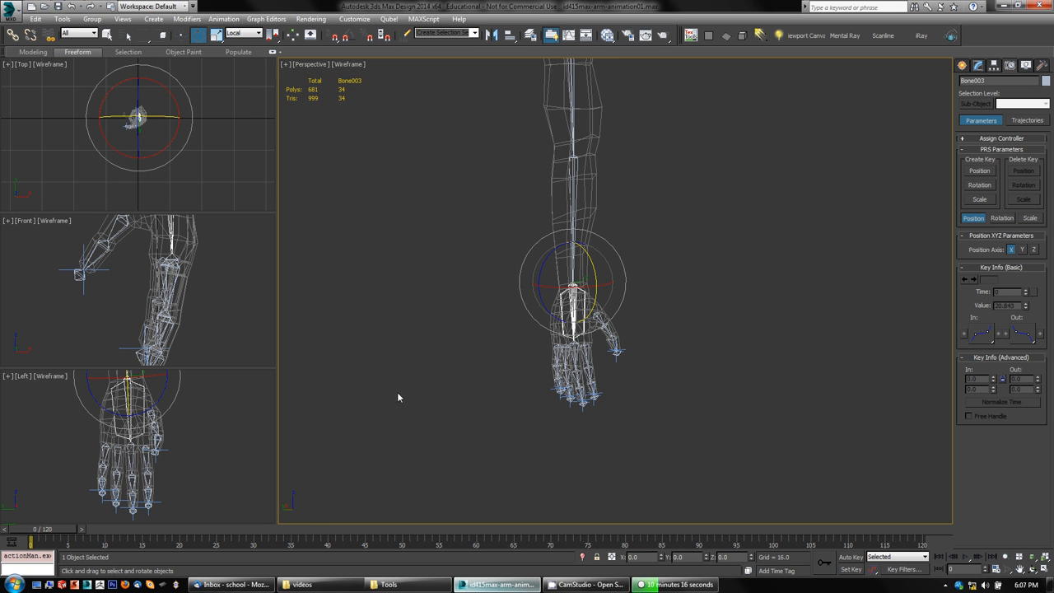
alt+middle_drag(397, 392, 433, 369)
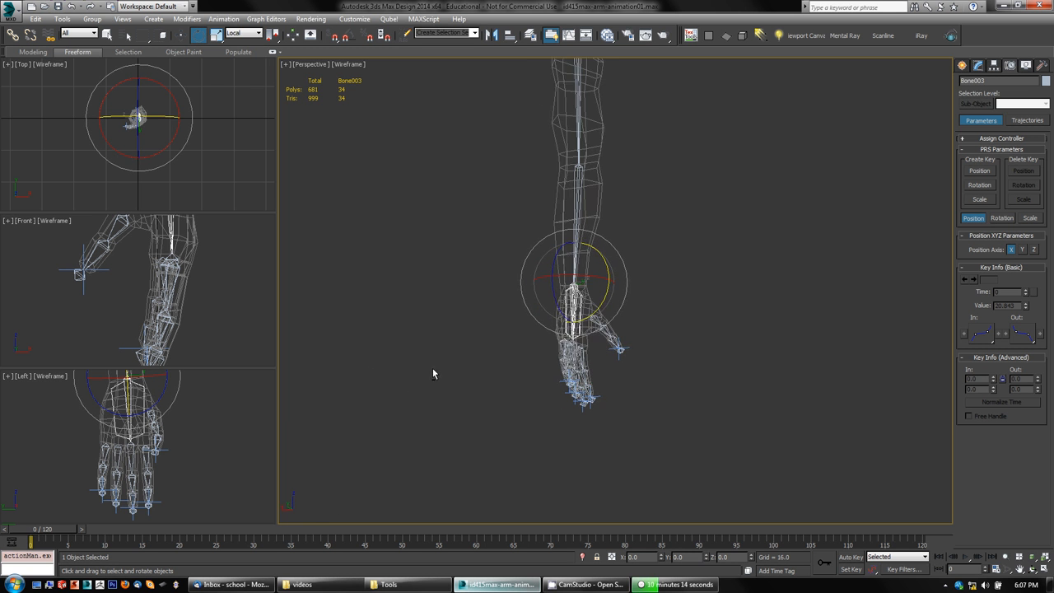
click(63, 530)
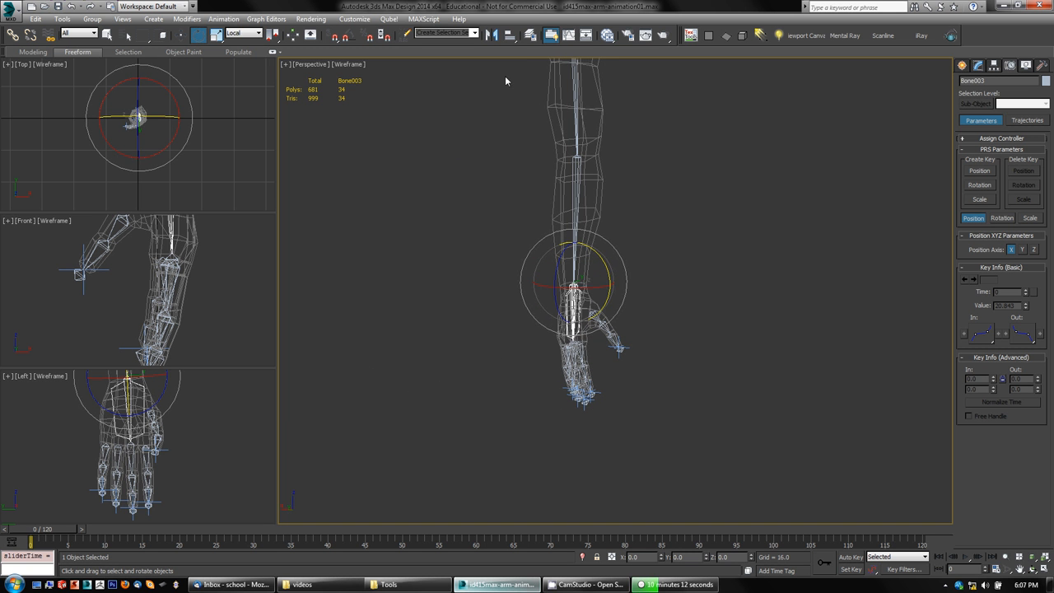
- Examine the palm bone's Transform and Position tracks in the Curve Editor for leftover keys, then scrub the timeline to check
click(570, 36)
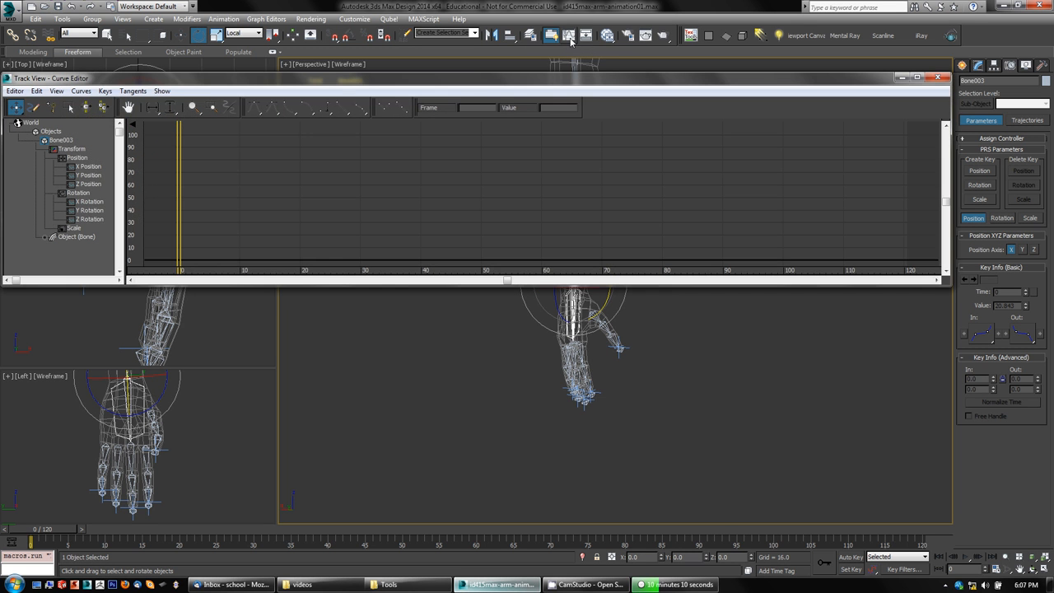
click(64, 160)
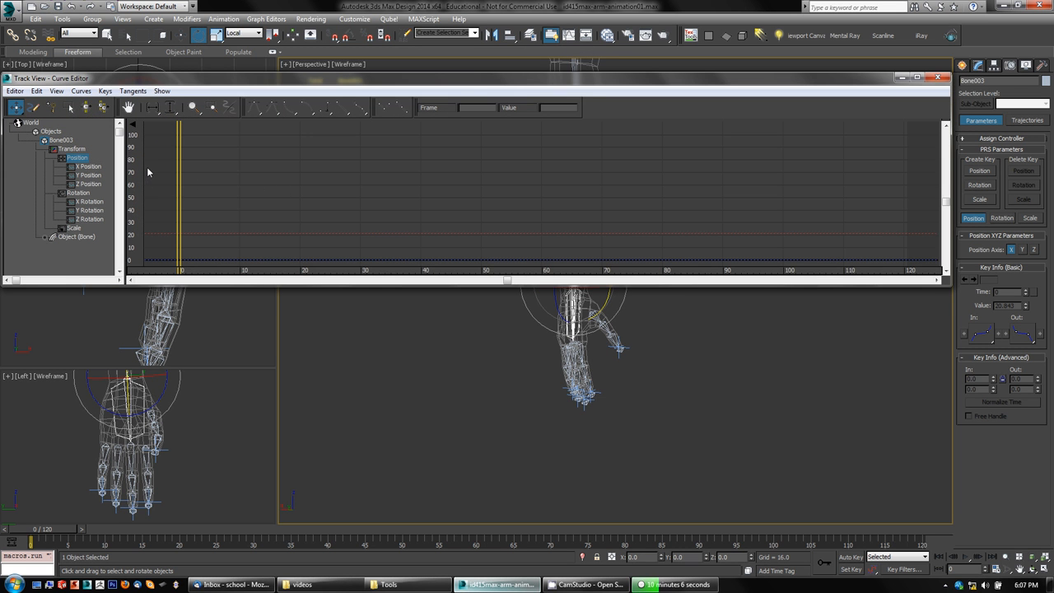
click(79, 150)
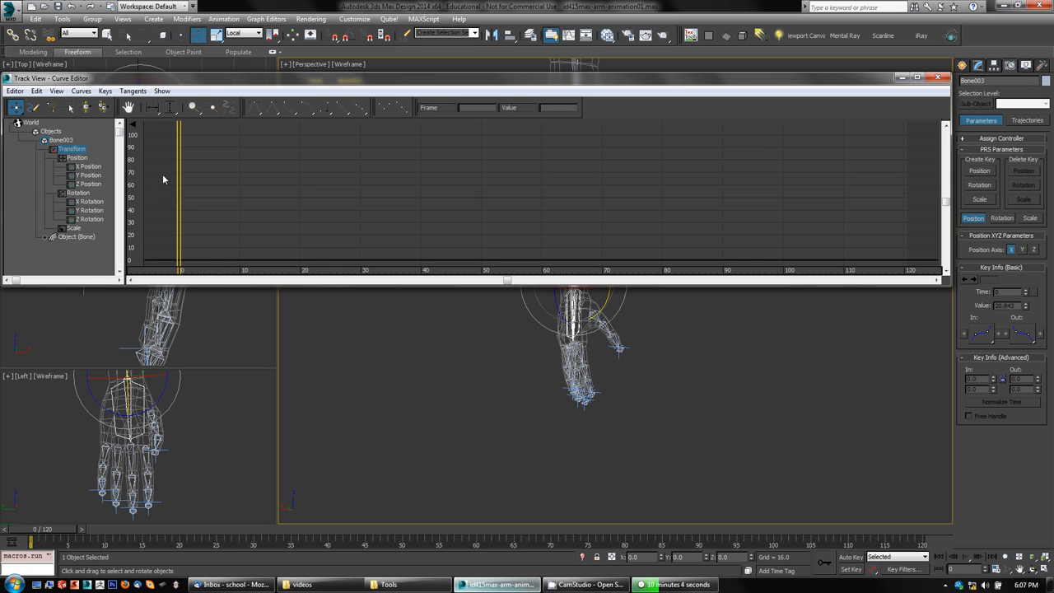
mouse_move(301, 181)
middle_down()
mouse_move(350, 217)
mouse_move(289, 169)
middle_up()
scroll(304, 187, down, 2)
scroll(303, 191, down, 3)
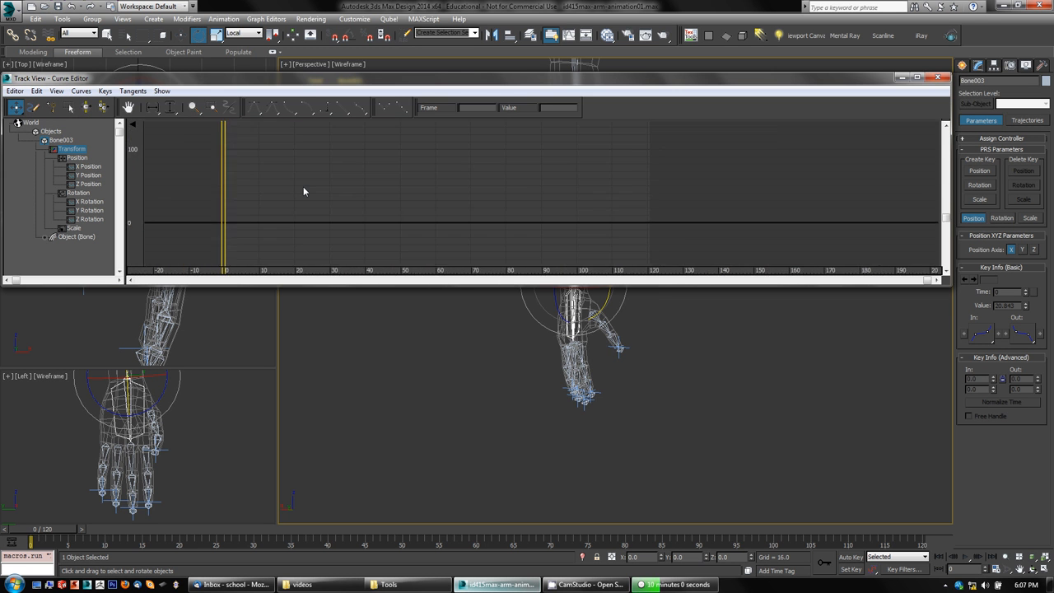
scroll(303, 191, down, 4)
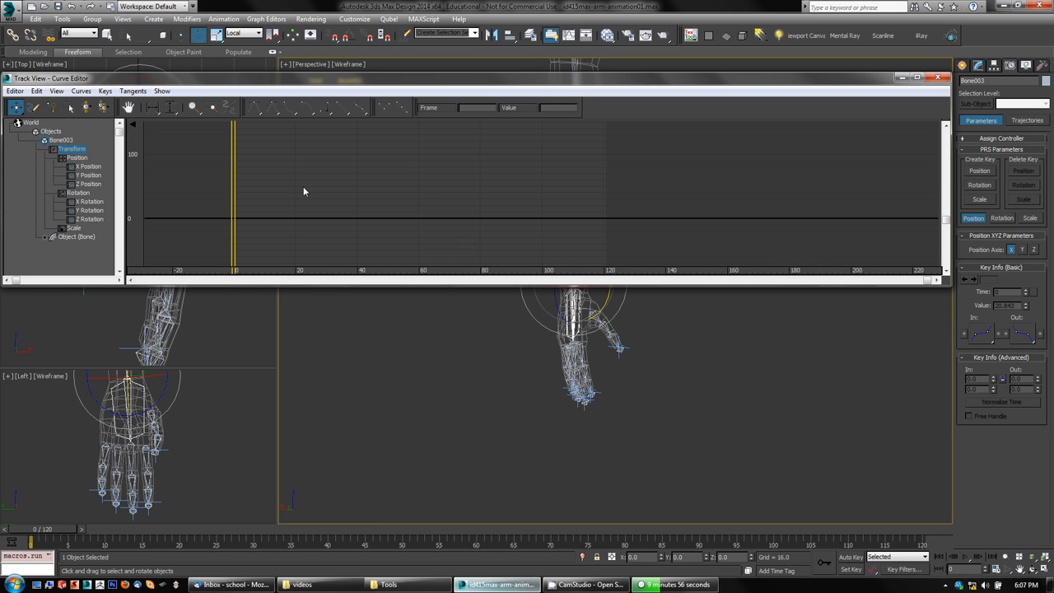
right_click(69, 154)
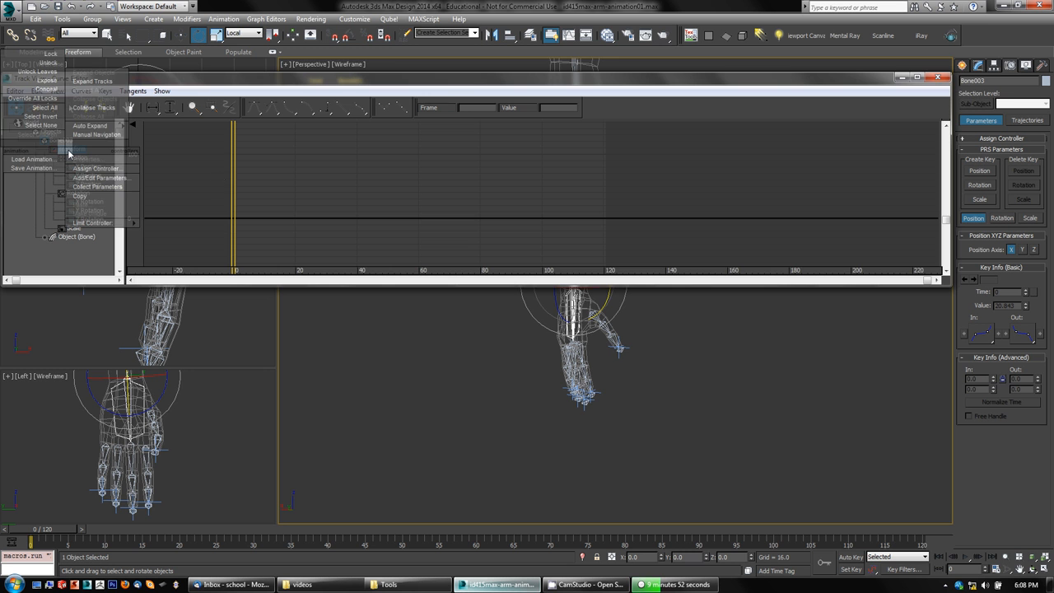
click(851, 558)
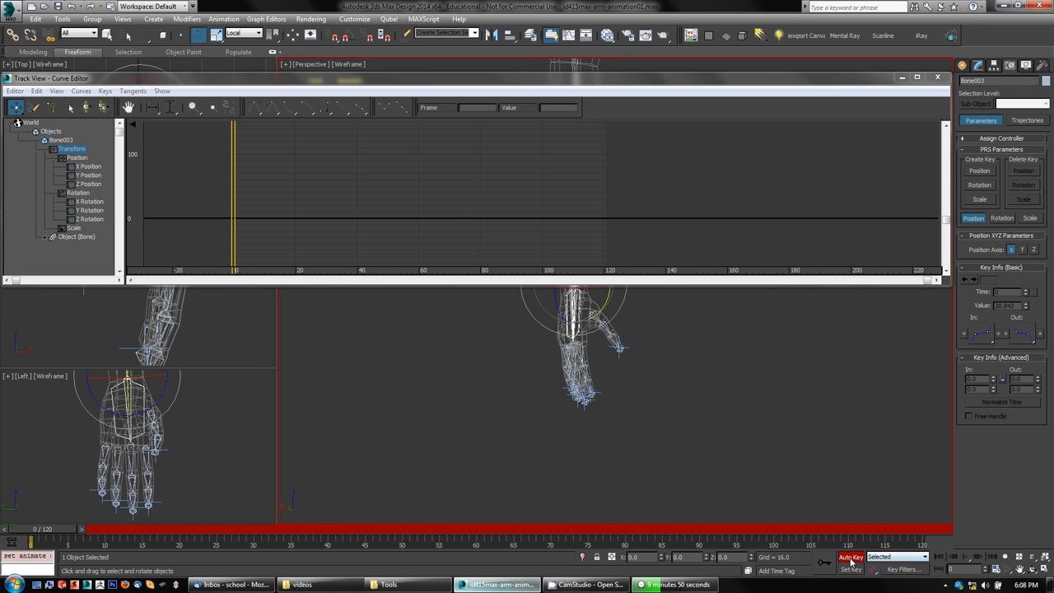
click(851, 558)
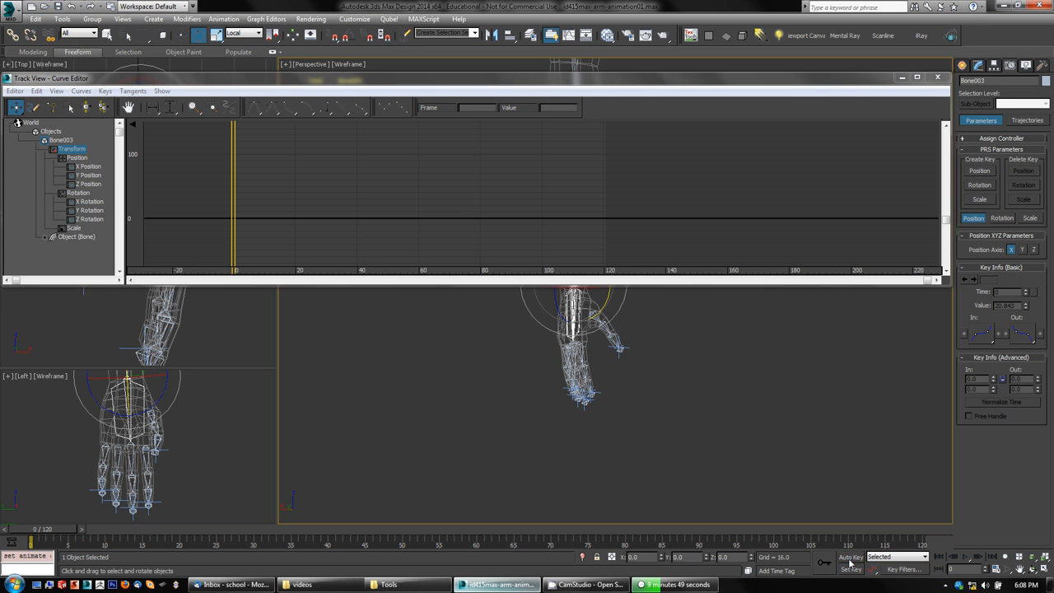
click(88, 167)
click(88, 175)
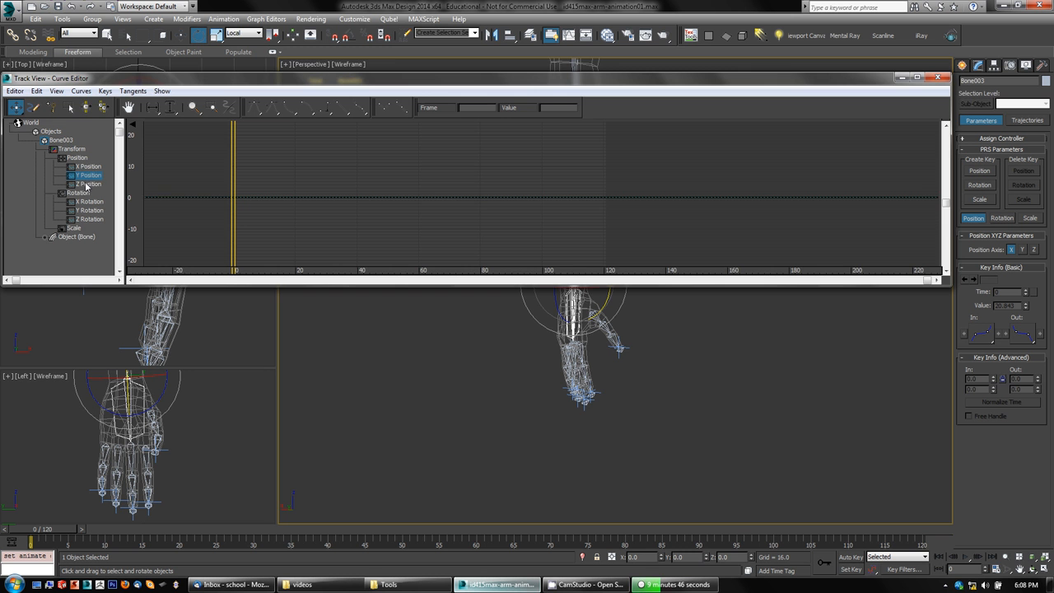
click(88, 168)
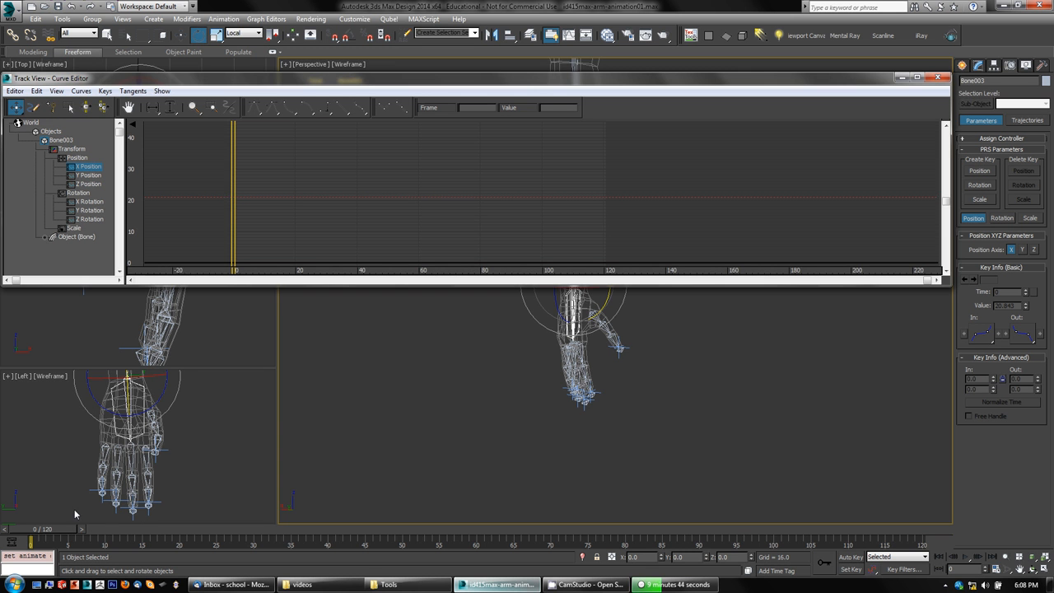
mouse_move(71, 530)
mouse_down()
mouse_move(283, 543)
mouse_move(149, 544)
mouse_move(312, 544)
mouse_move(66, 543)
mouse_up()
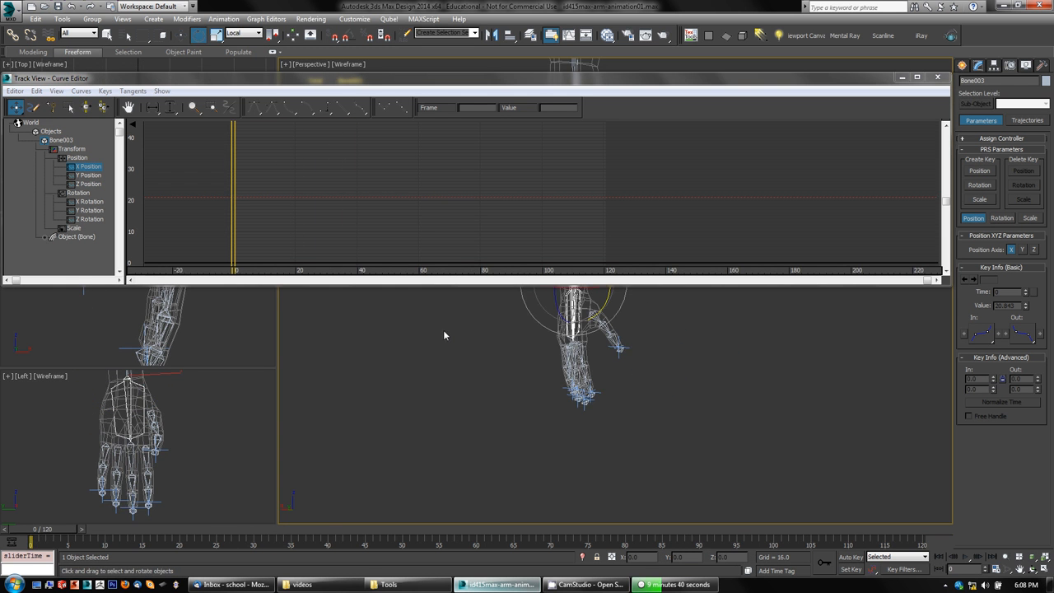
- Select the forearm bone to show its rotation curves, then close the Curve Editor
middle_drag(443, 337, 417, 414)
middle_drag(669, 341, 677, 409)
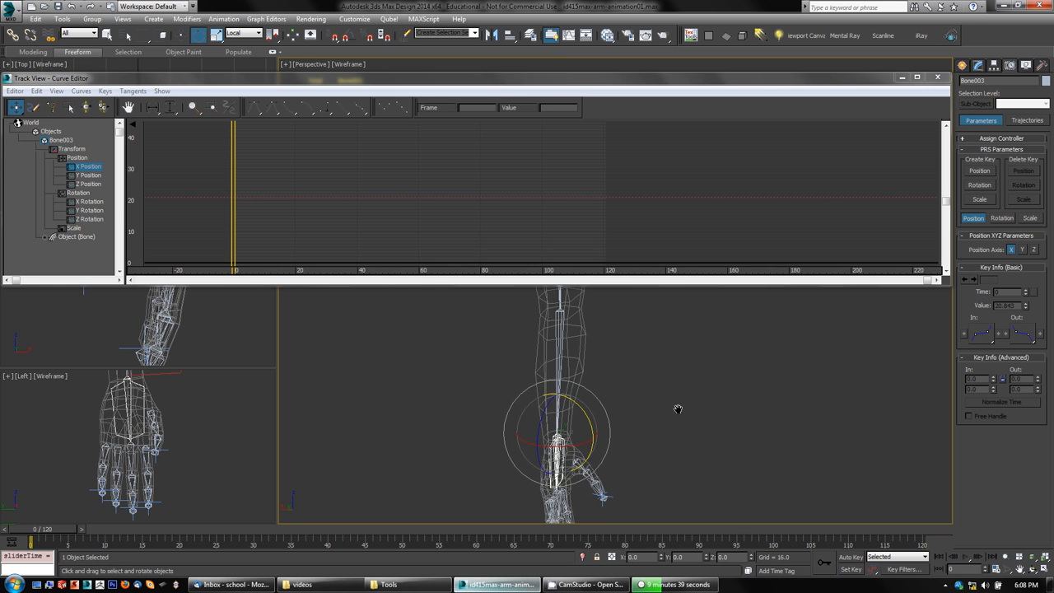
click(558, 359)
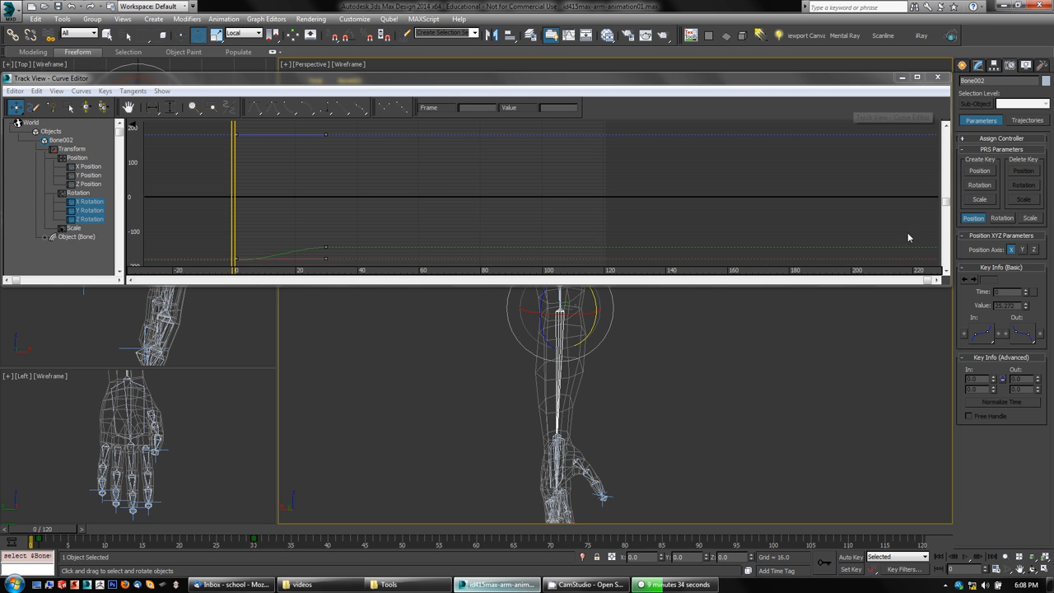
click(935, 78)
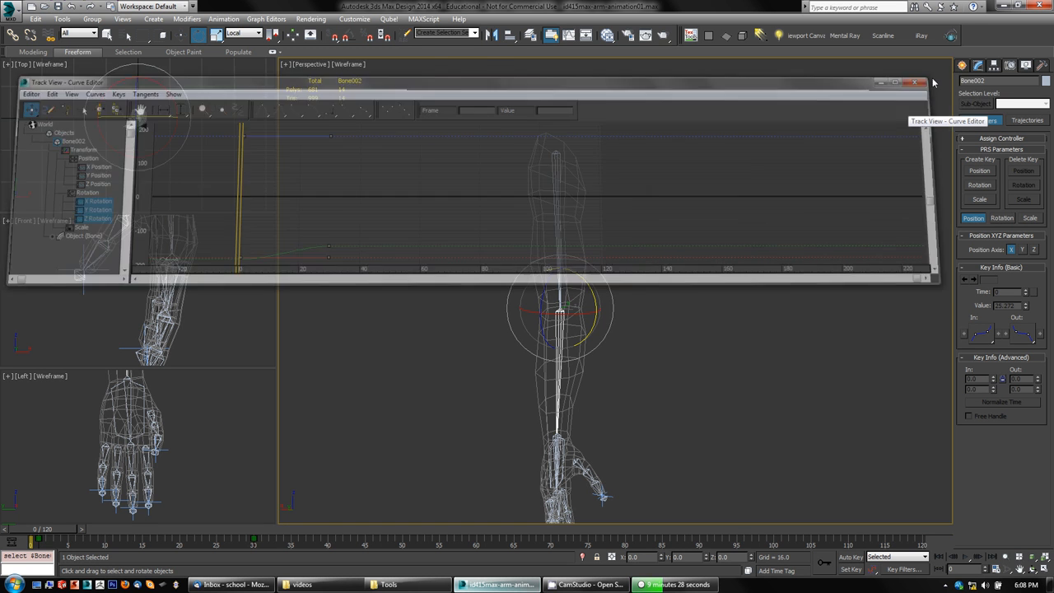
- Delete all of the forearm bone's keyframes and scrub the timeline to check that the arm stays still
drag(225, 546, 245, 545)
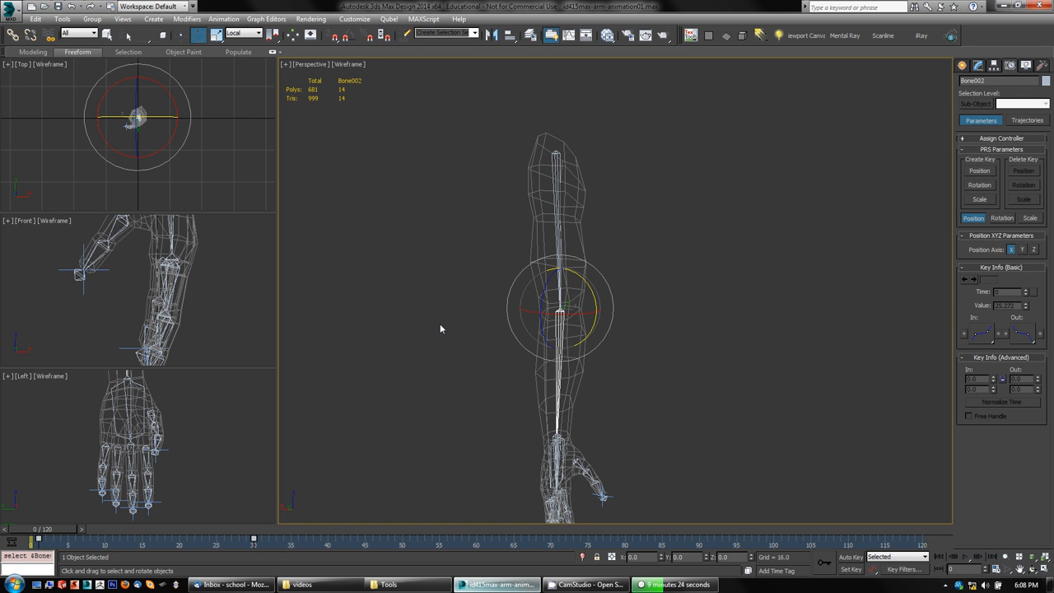
key(Delete)
alt+middle_drag(694, 411, 697, 375)
scroll(697, 374, up, 3)
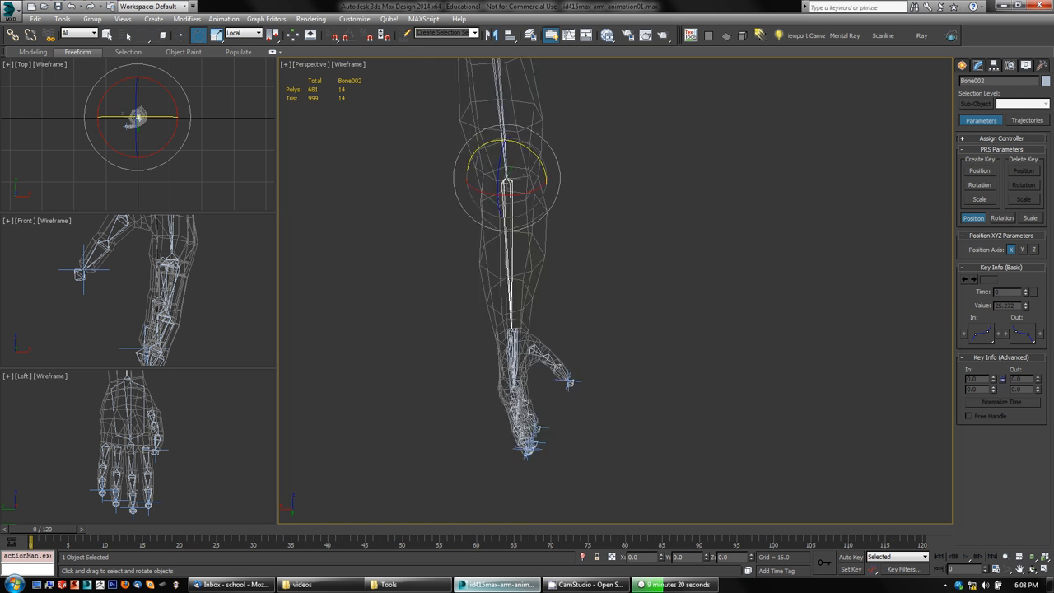
mouse_move(65, 534)
mouse_down()
mouse_move(237, 532)
mouse_move(54, 523)
mouse_up()
key(e)
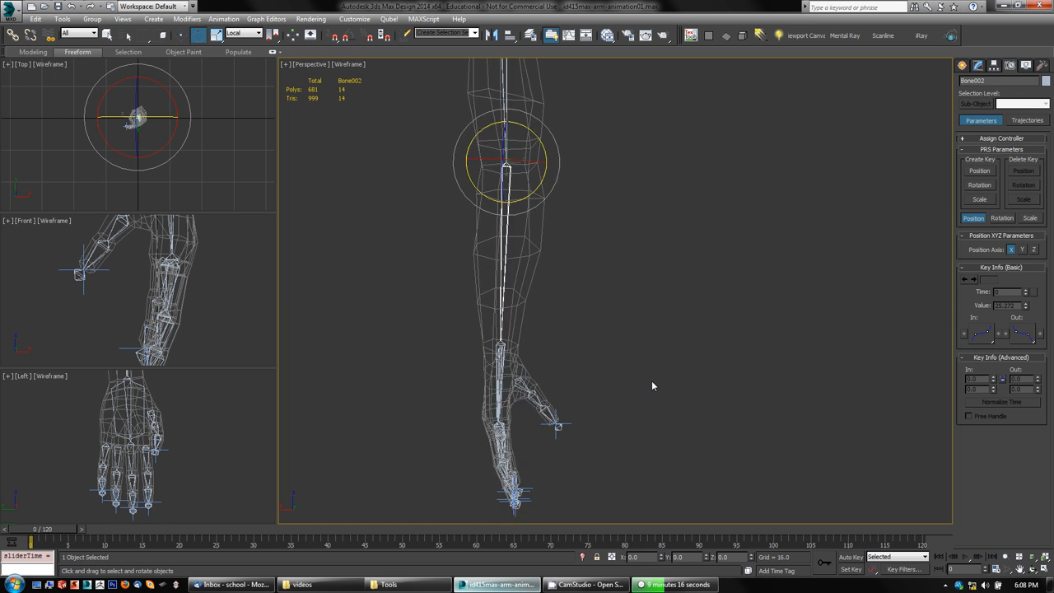
- Examine the whole arm and its bones from several sides, ending with the Perspective viewport maximized
mouse_move(651, 385)
alt+middle_down()
mouse_move(722, 405)
mouse_move(700, 400)
mouse_move(734, 368)
mouse_move(659, 397)
mouse_move(647, 382)
alt+middle_up()
mouse_move(542, 289)
alt+middle_down()
mouse_move(645, 313)
mouse_move(555, 275)
alt+middle_up()
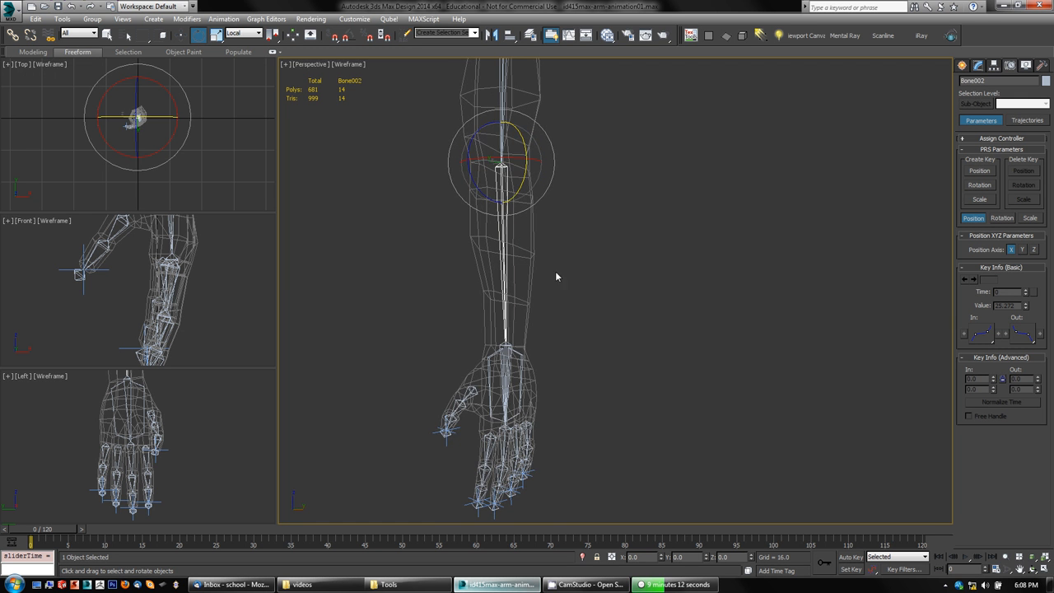
alt+middle_drag(644, 399, 634, 420)
scroll(602, 366, down, 3)
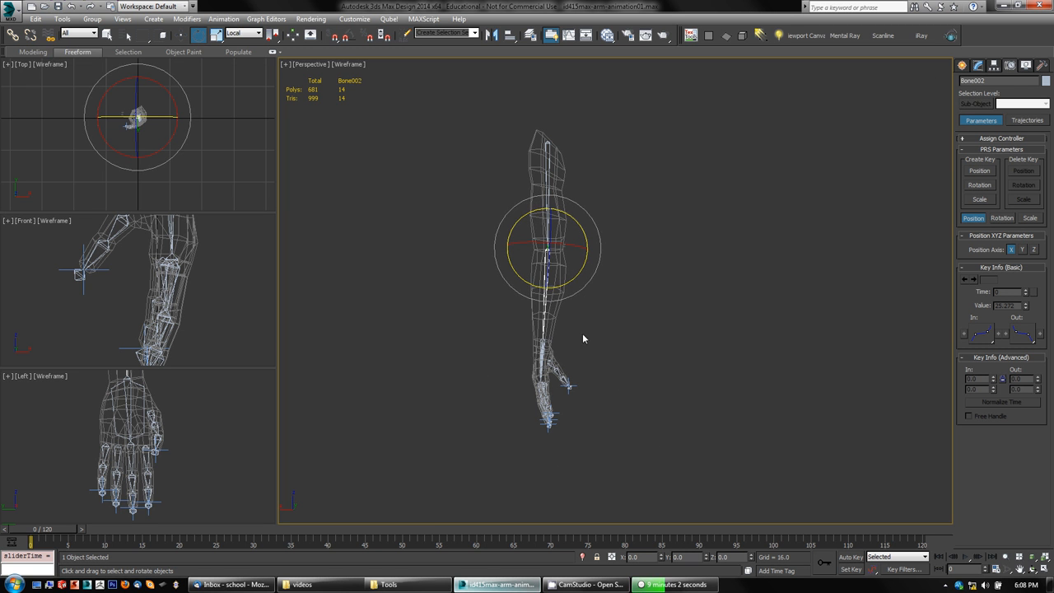
scroll(462, 442, up, 4)
scroll(462, 443, down, 1)
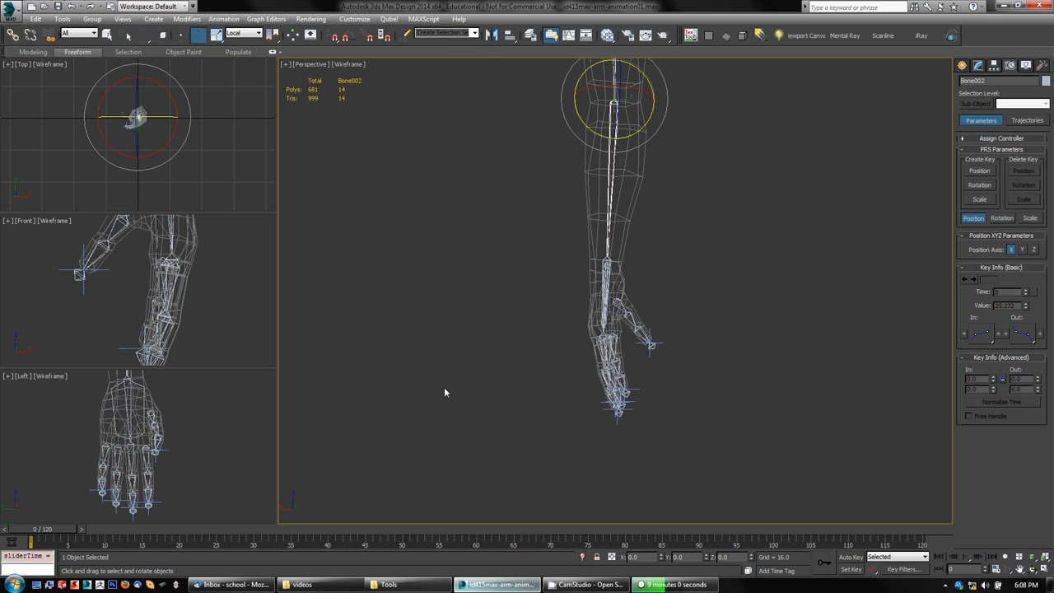
middle_drag(452, 344, 434, 405)
key(alt+w)
alt+middle_drag(584, 371, 686, 352)
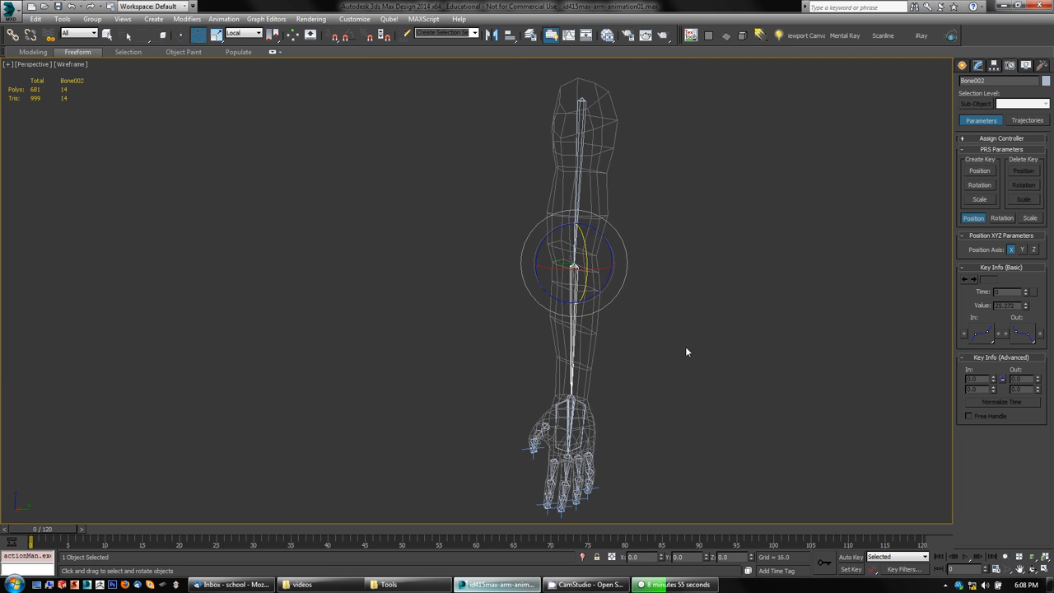
- Unfreeze all objects, select the arm mesh and show its modifier stack
right_click(606, 158)
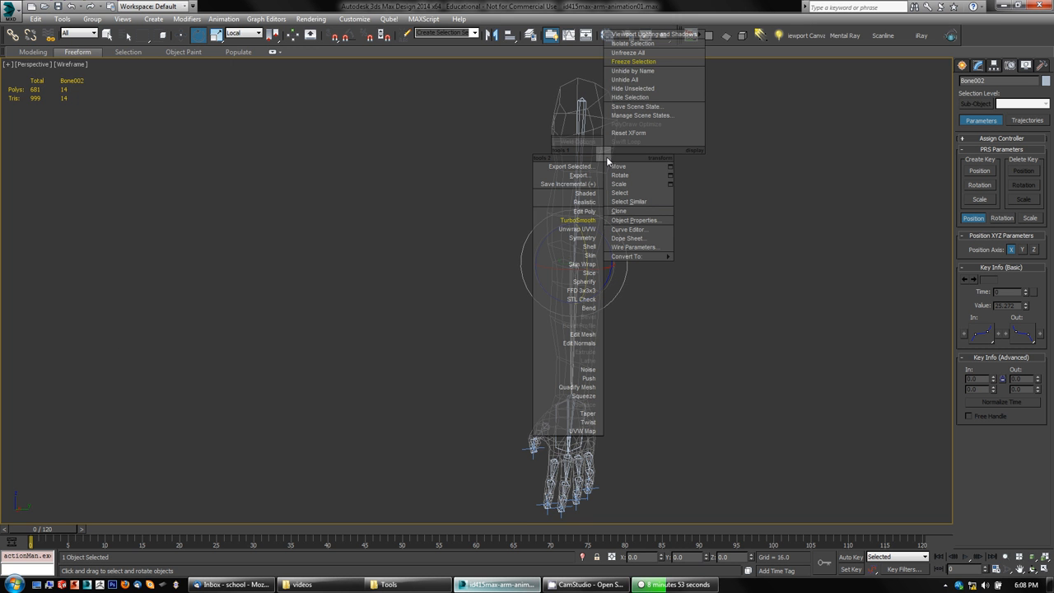
click(639, 53)
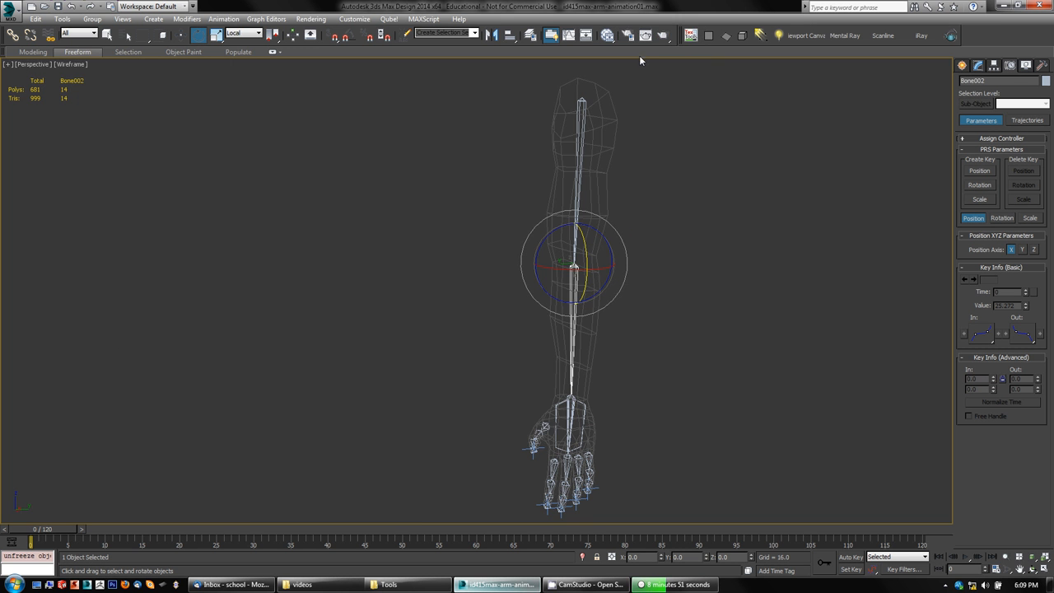
click(604, 183)
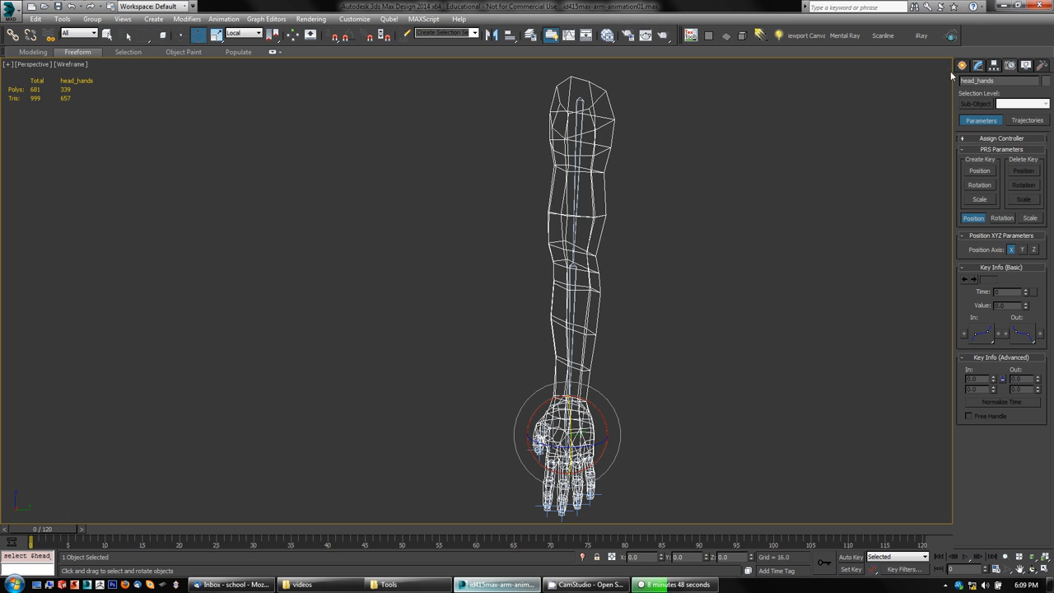
click(977, 65)
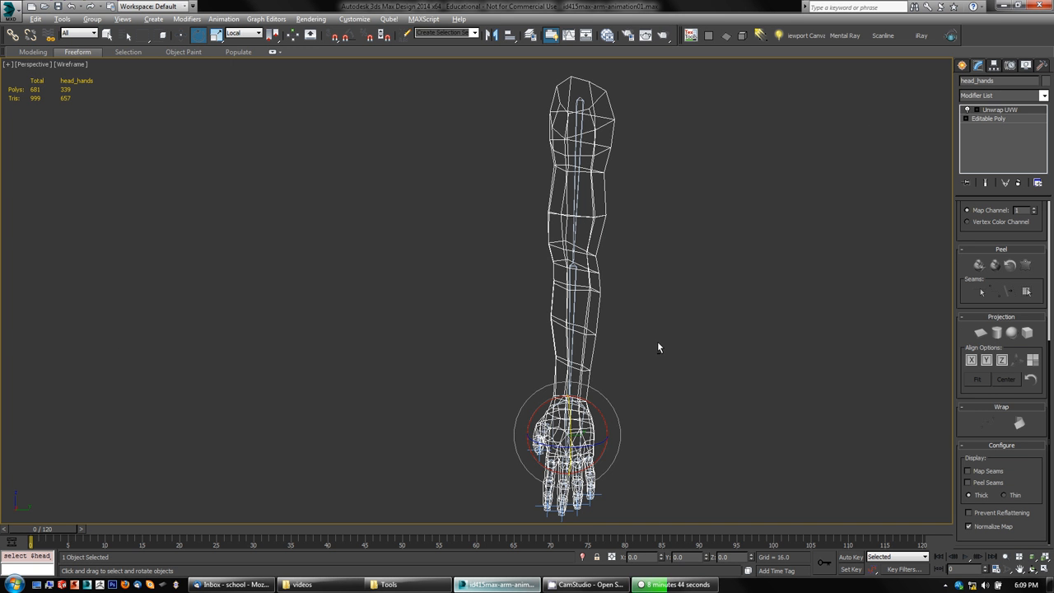
- Add a Skin modifier to the arm mesh above Unwrap UVW
mouse_move(657, 343)
alt+middle_down()
mouse_move(663, 281)
mouse_move(719, 294)
mouse_move(651, 240)
mouse_move(824, 310)
mouse_move(683, 275)
mouse_move(660, 330)
alt+middle_up()
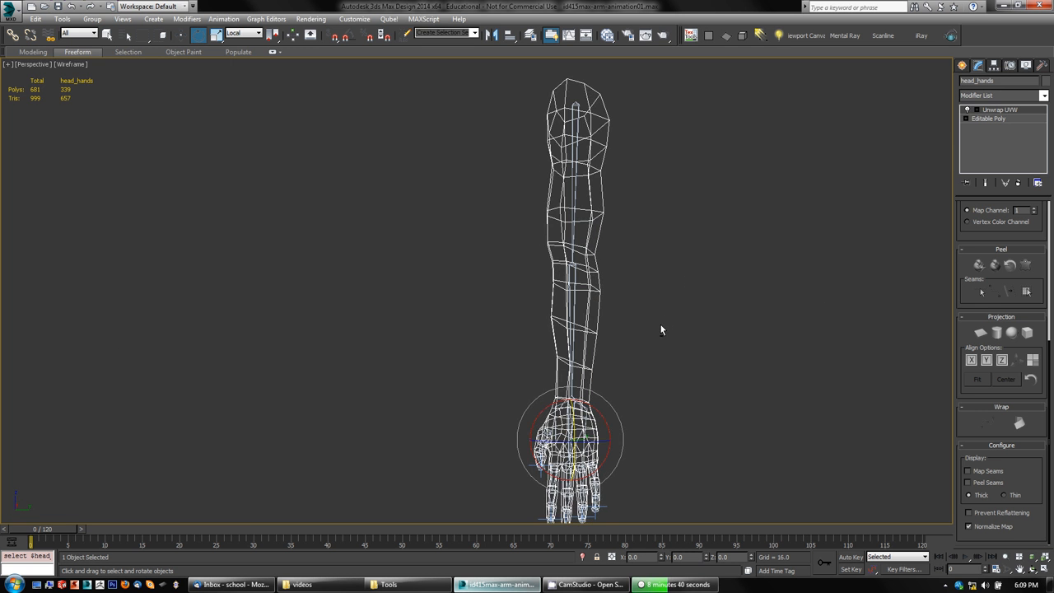
scroll(661, 330, up, 2)
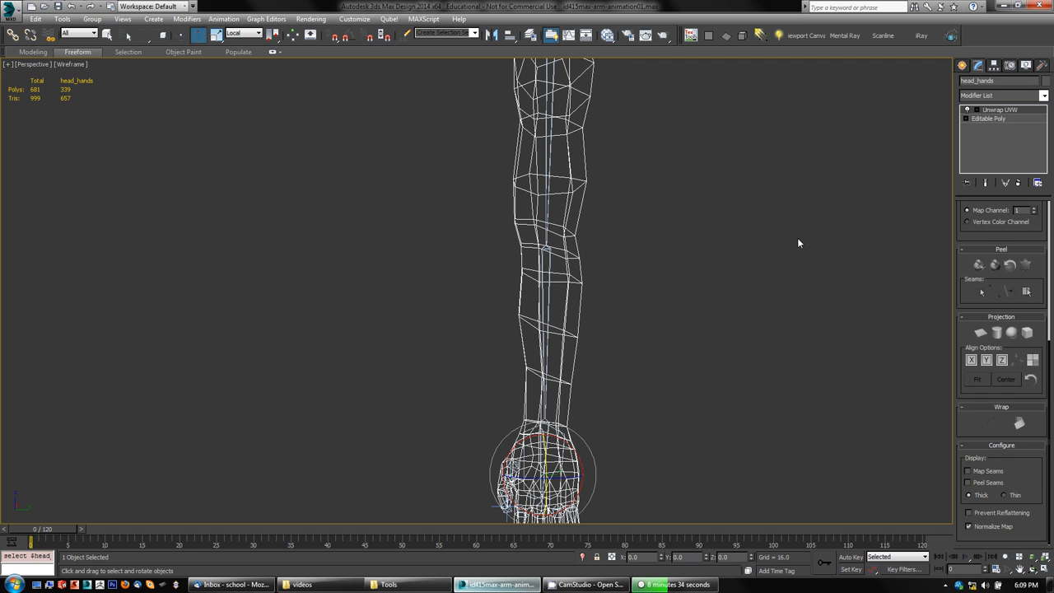
right_click(582, 194)
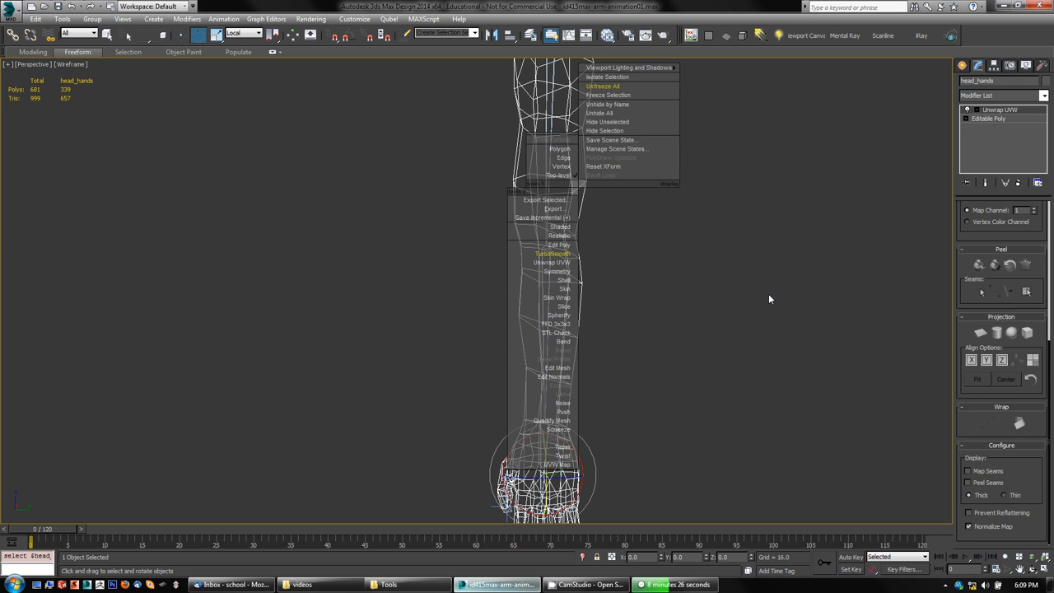
click(1044, 97)
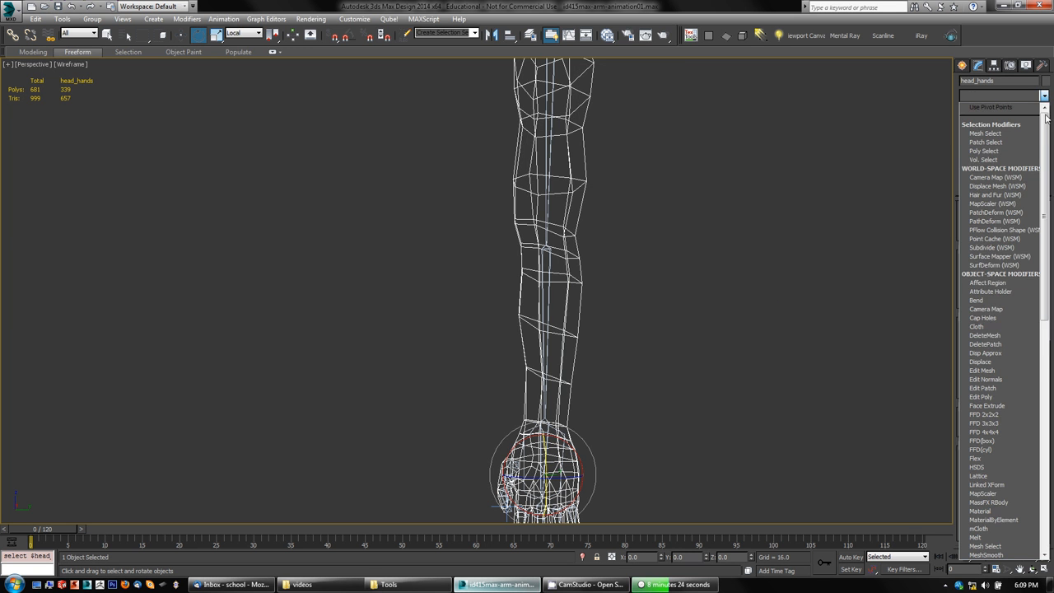
scroll(1021, 405, down, 10)
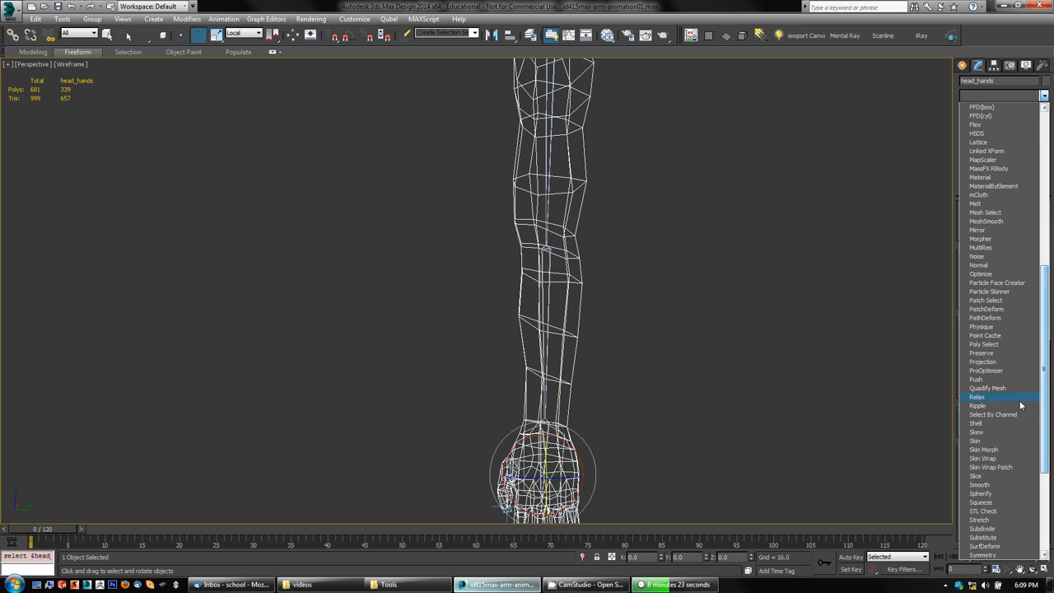
click(987, 441)
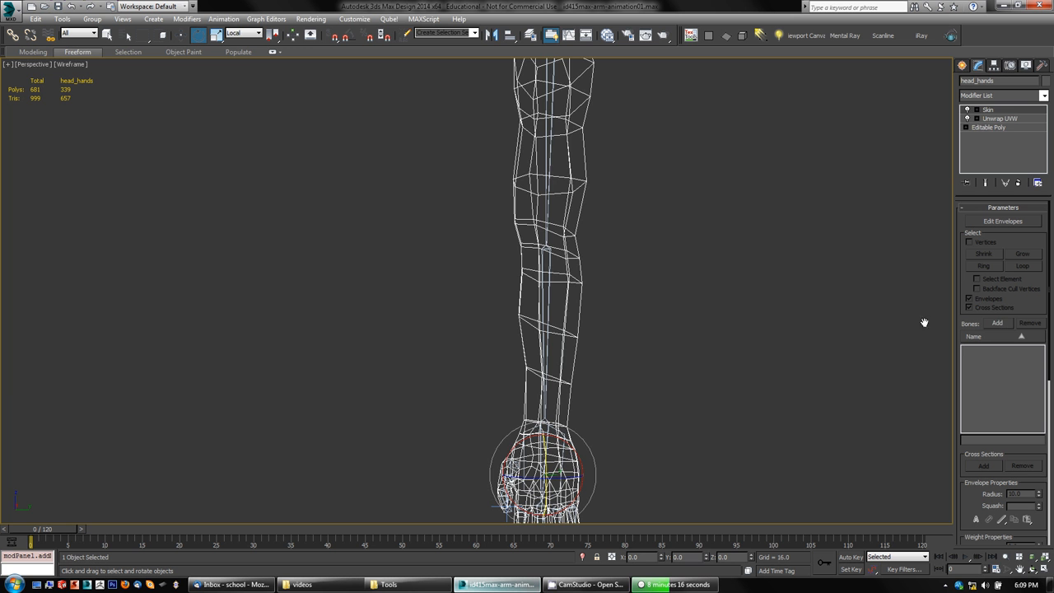
- Select the upper arm bone and clear its name
middle_drag(661, 306, 647, 280)
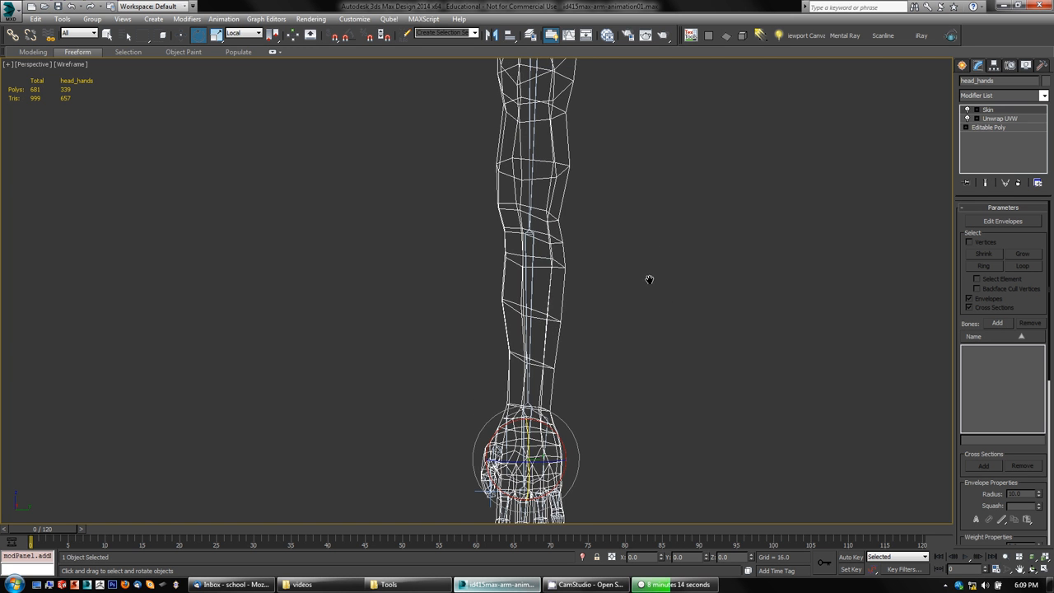
click(529, 165)
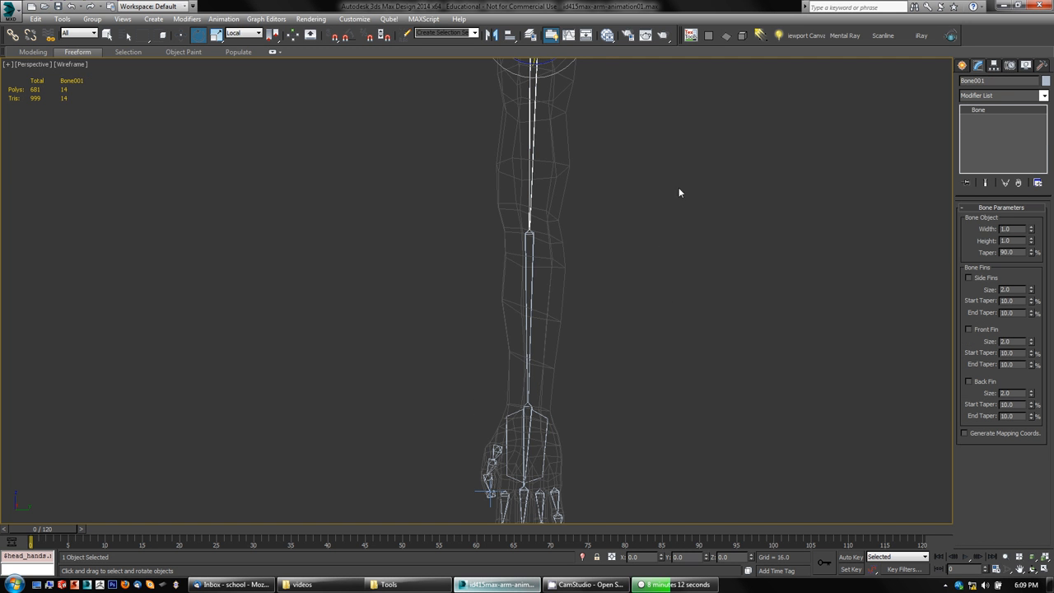
double_click(993, 82)
text(a)
alt+middle_drag(639, 311, 690, 301)
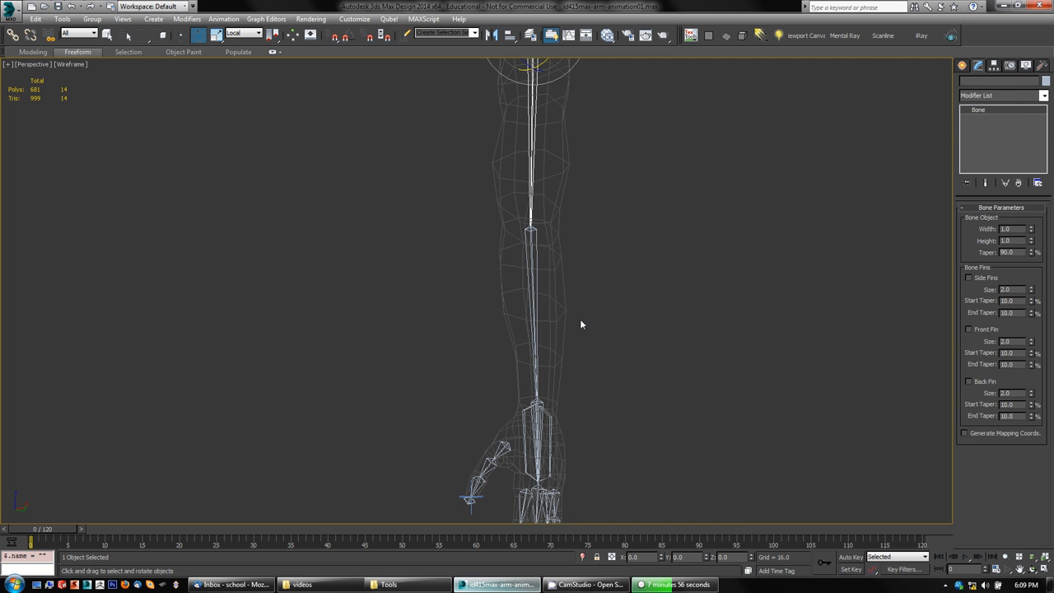
- Select the arm mesh, rename it L_arm_upper, and clear the selection
click(563, 297)
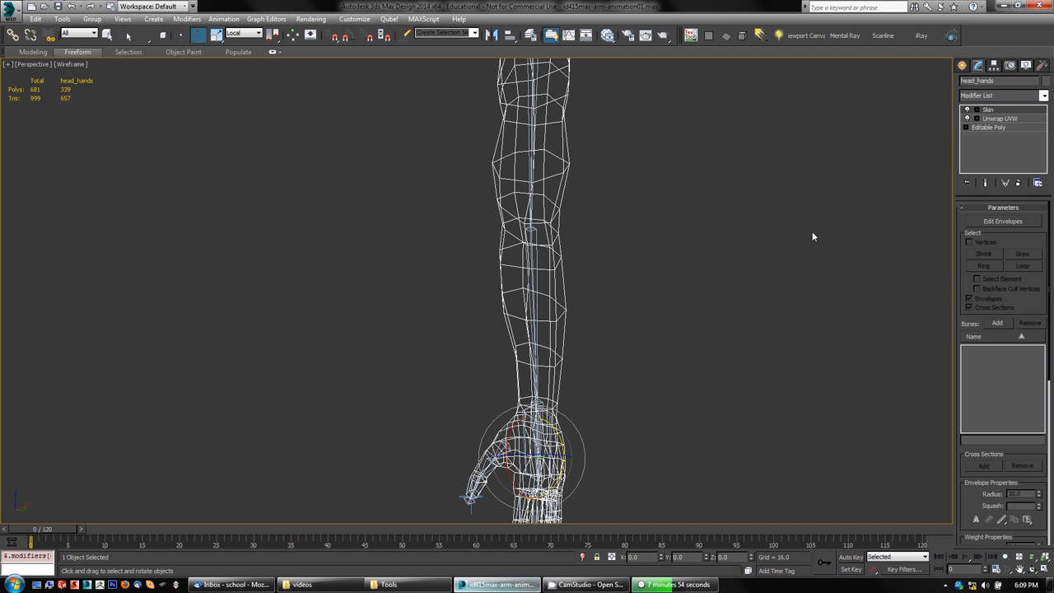
click(1004, 83)
text(L_arm_upper)
drag(978, 81, 956, 79)
click(656, 339)
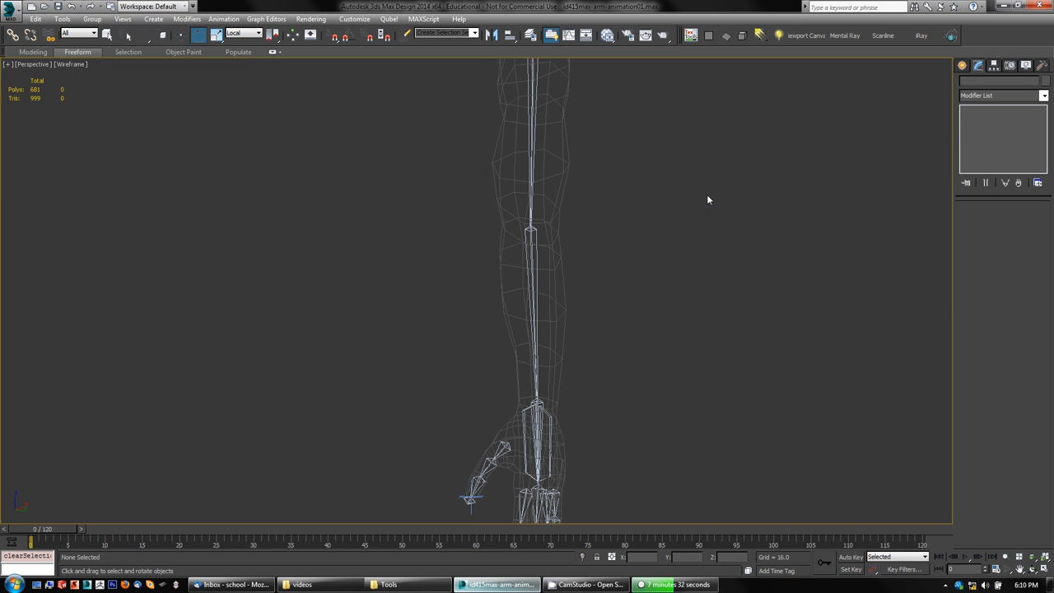
- Rename the upper arm bone as bone_L_arm_upper and the forearm bone as bone_L_arm_fore
click(530, 163)
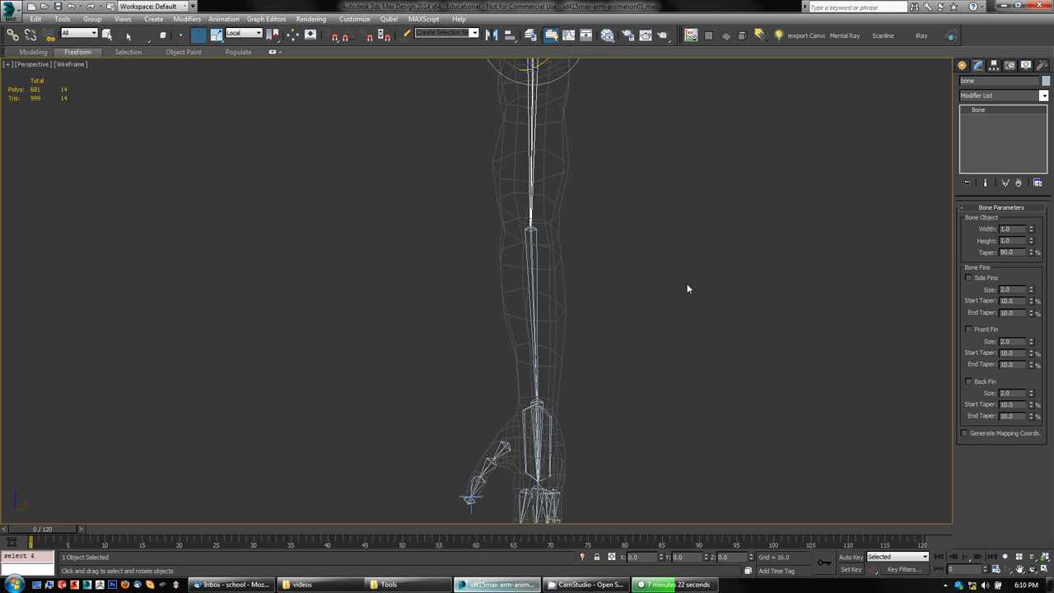
text(l_arm_upper)
drag(999, 79, 926, 79)
click(531, 250)
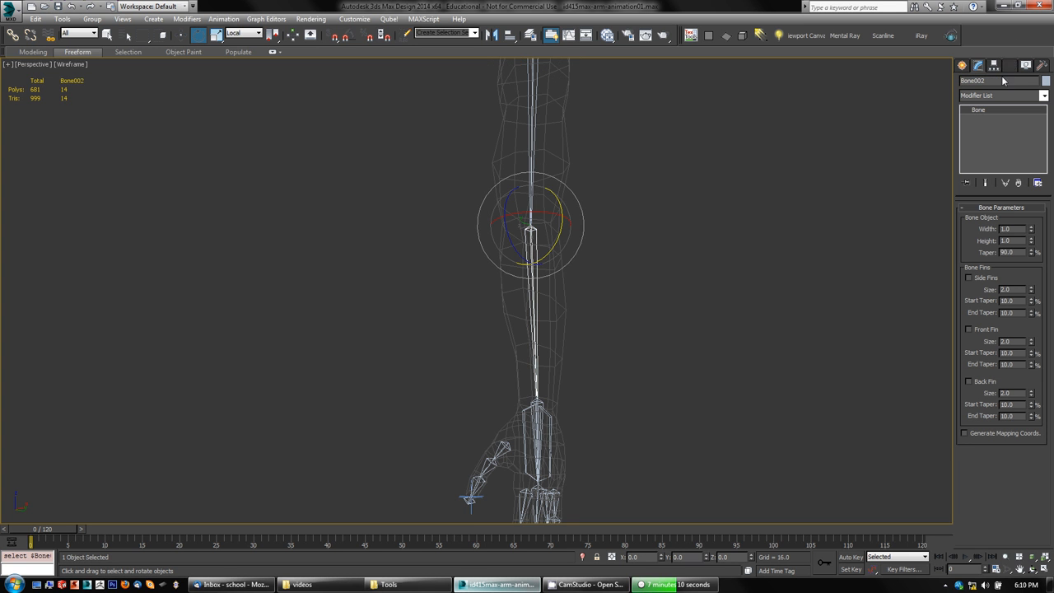
drag(1001, 80, 917, 81)
text(bone_L_arm_)
text(fore)
- Rename the hand bone as bone_L_hand and deselect it
click(540, 416)
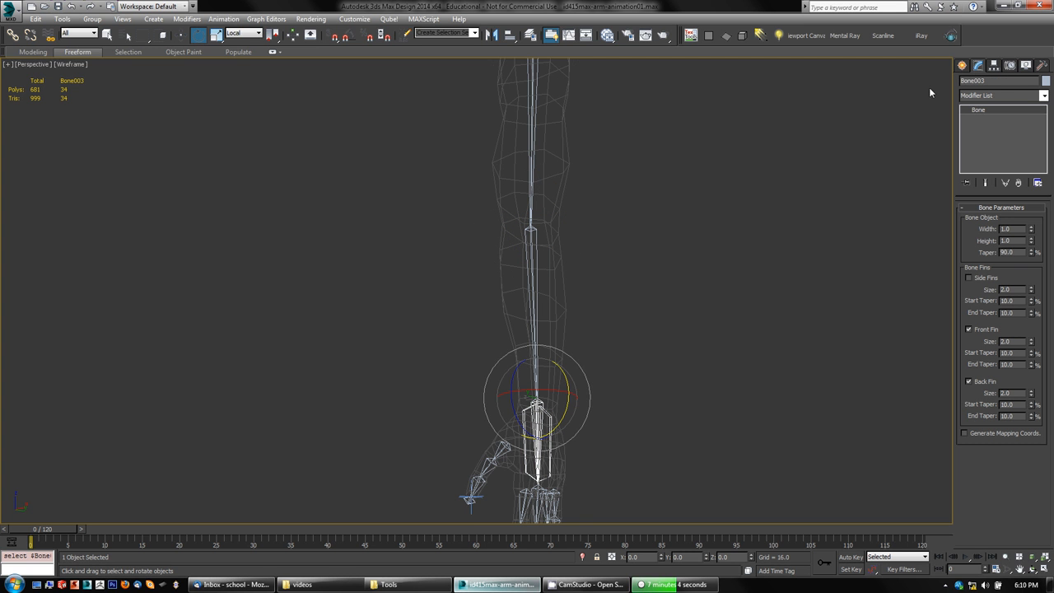
drag(1001, 80, 914, 76)
text(bone_L_arm_)
key(BackSpace)
key(BackSpace)
key(BackSpace)
text(han)
key(Return)
middle_drag(723, 375, 744, 306)
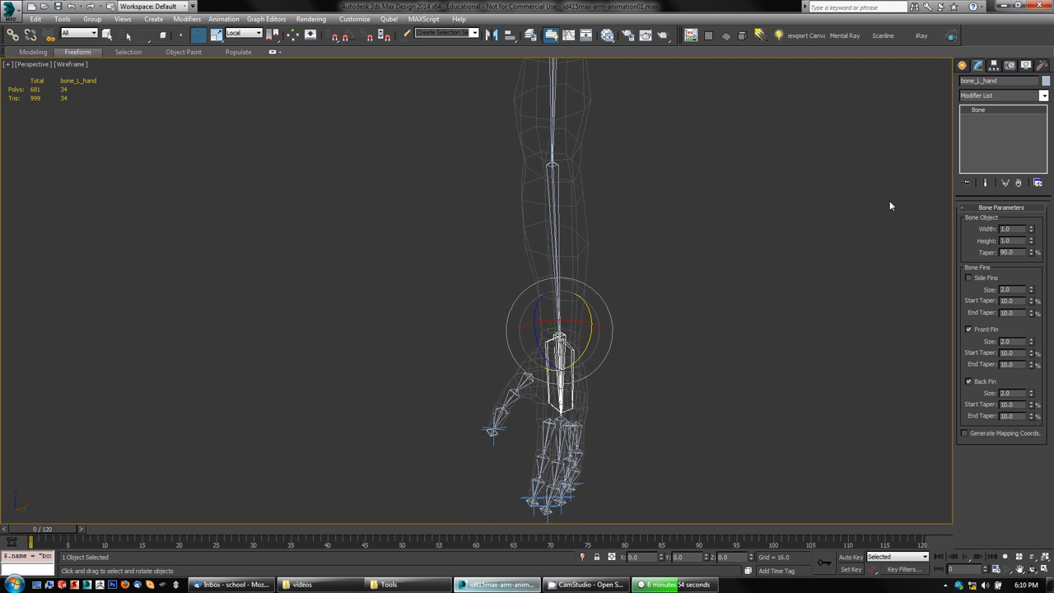
click(806, 198)
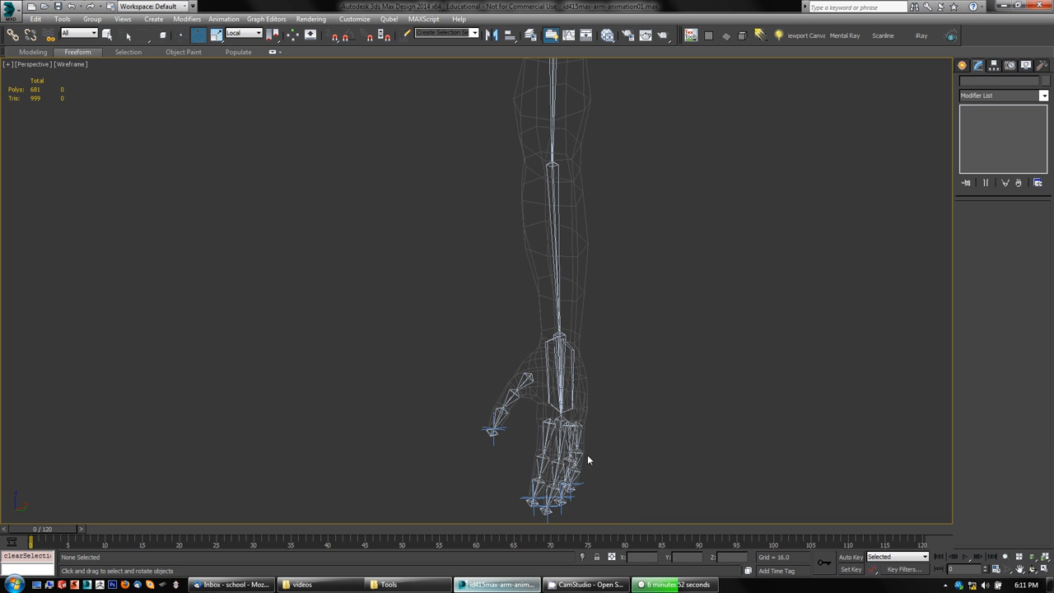
- Select the arm mesh and examine the list of bones available to its Skin modifier, without adding any
scroll(664, 382, down, 1)
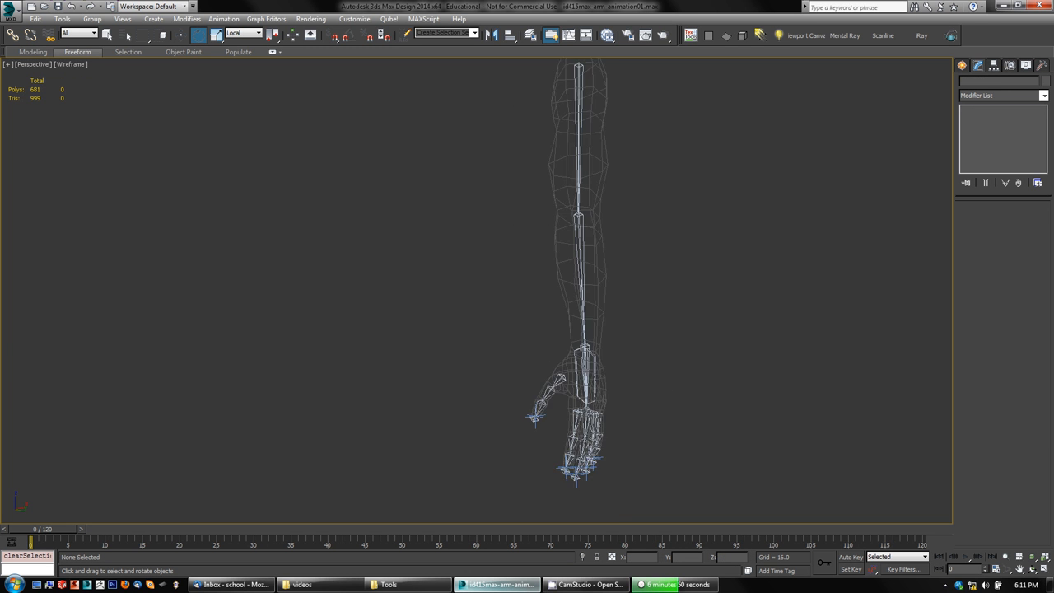
scroll(663, 382, up, 1)
mouse_move(639, 378)
alt+middle_down()
mouse_move(673, 377)
mouse_move(635, 384)
mouse_move(661, 382)
mouse_move(645, 386)
mouse_move(610, 365)
mouse_move(625, 363)
mouse_move(643, 389)
alt+middle_up()
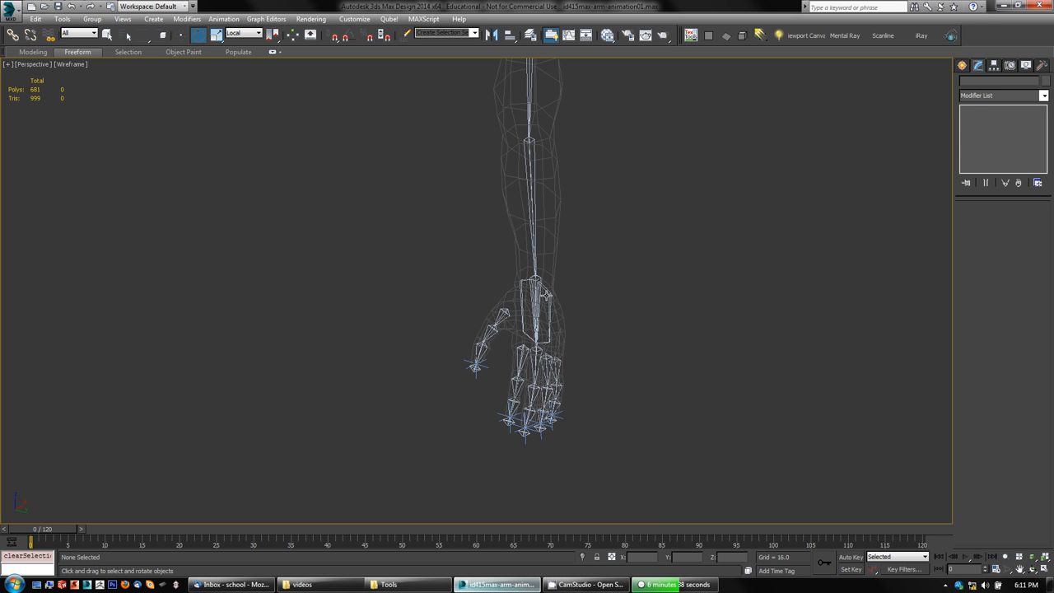
click(557, 212)
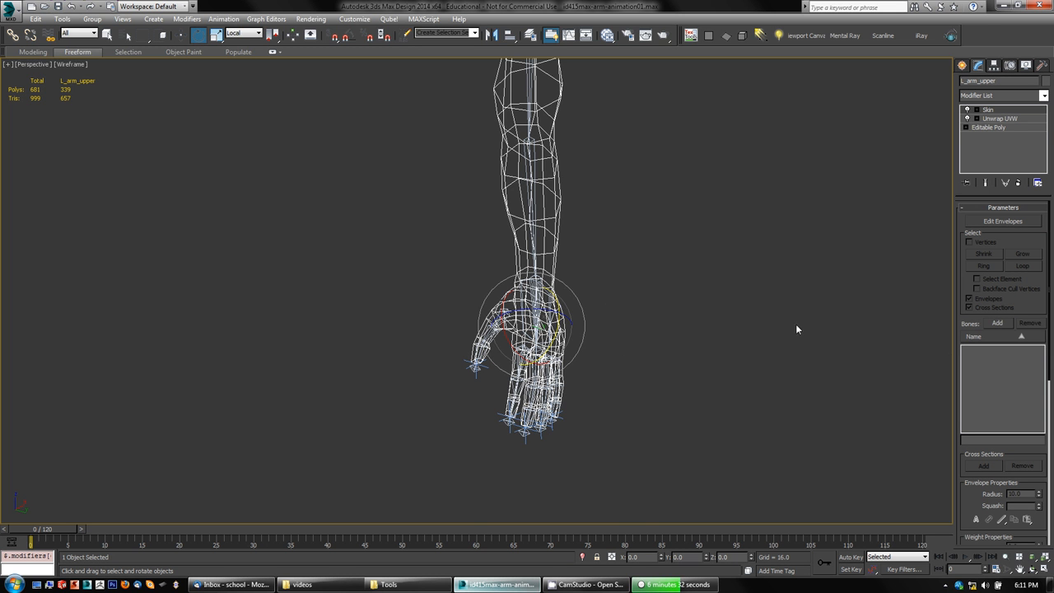
right_click(553, 202)
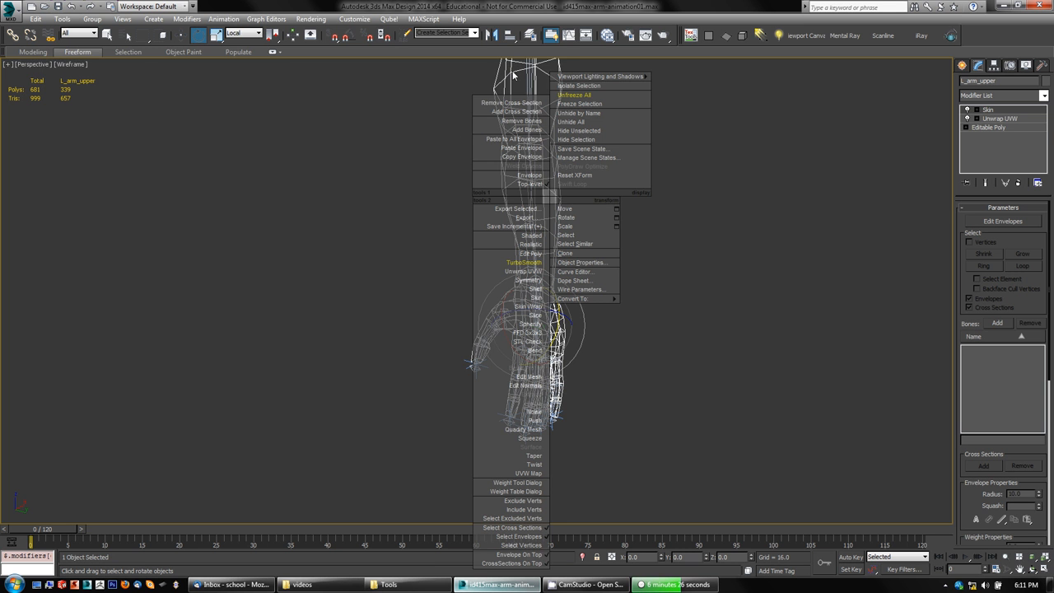
mouse_move(576, 298)
click(728, 284)
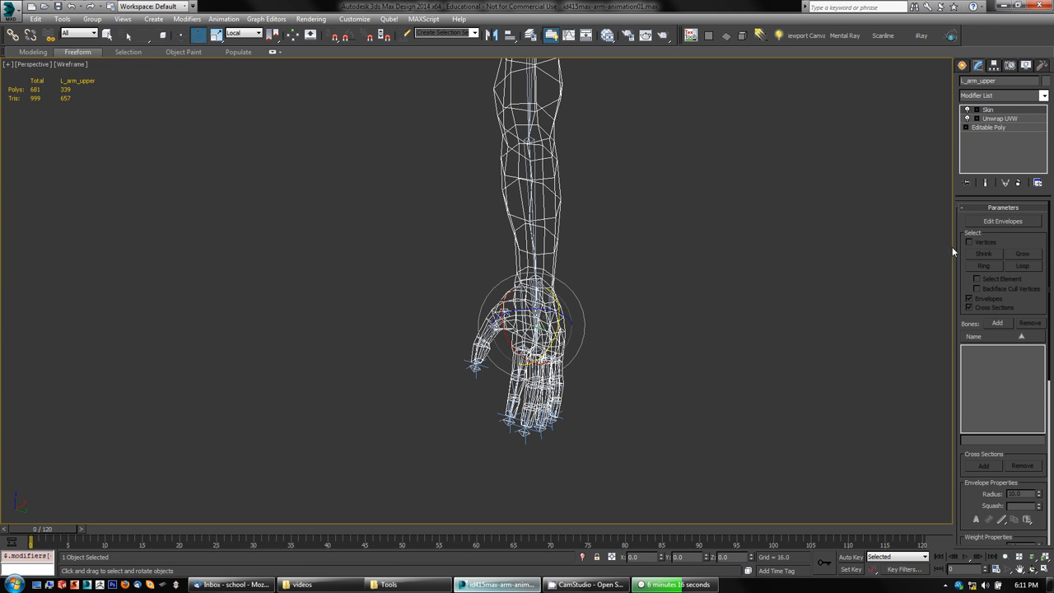
click(998, 324)
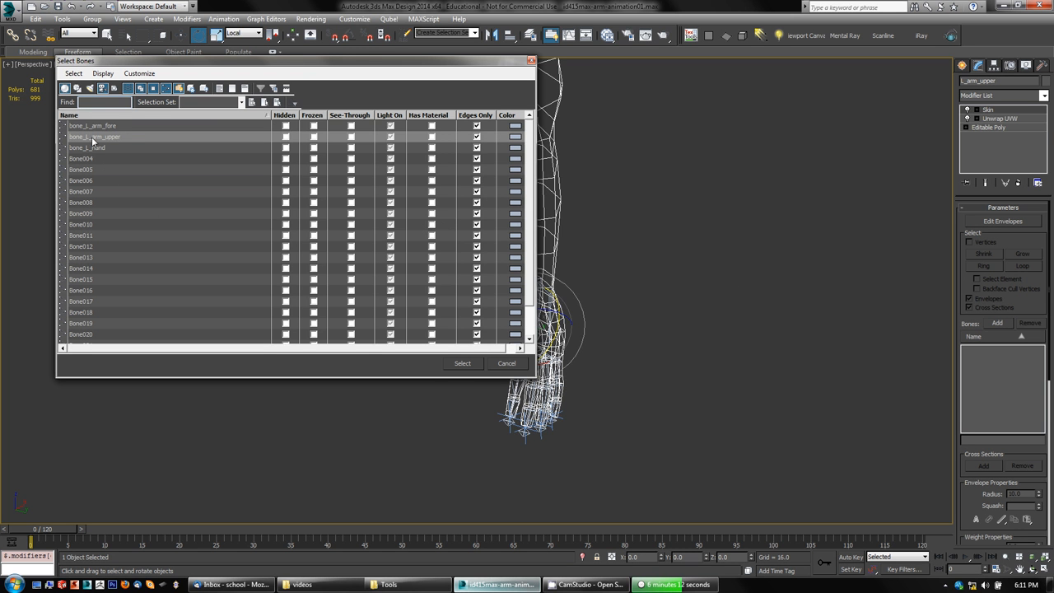
click(85, 127)
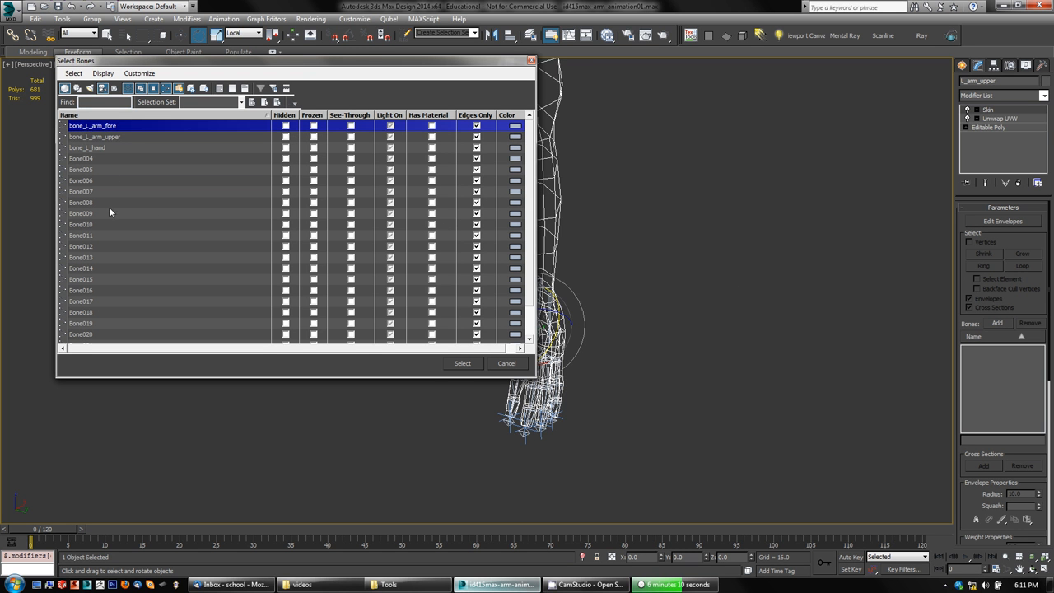
scroll(114, 210, down, 1)
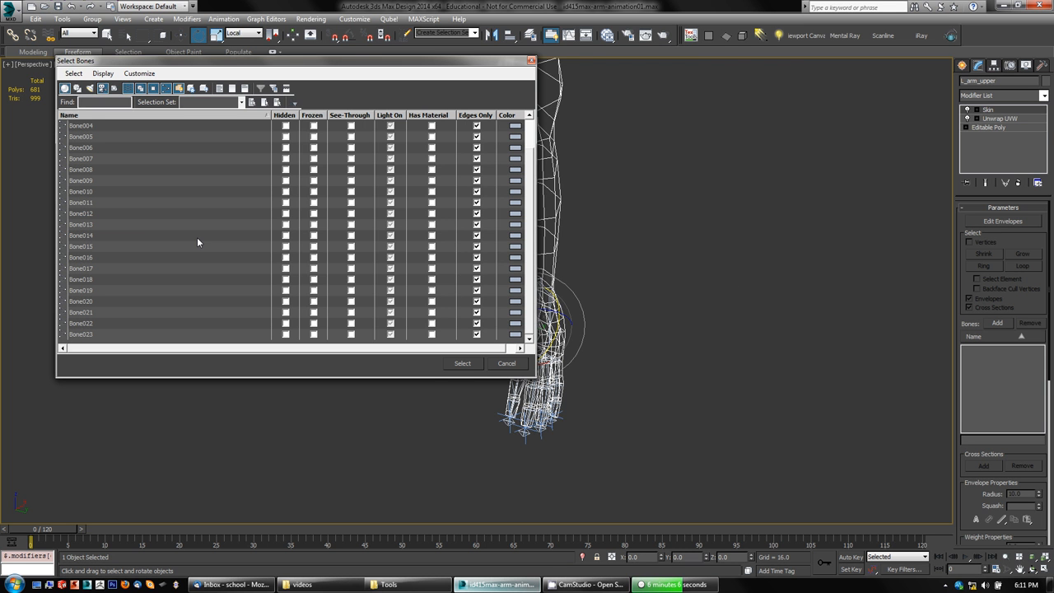
click(531, 60)
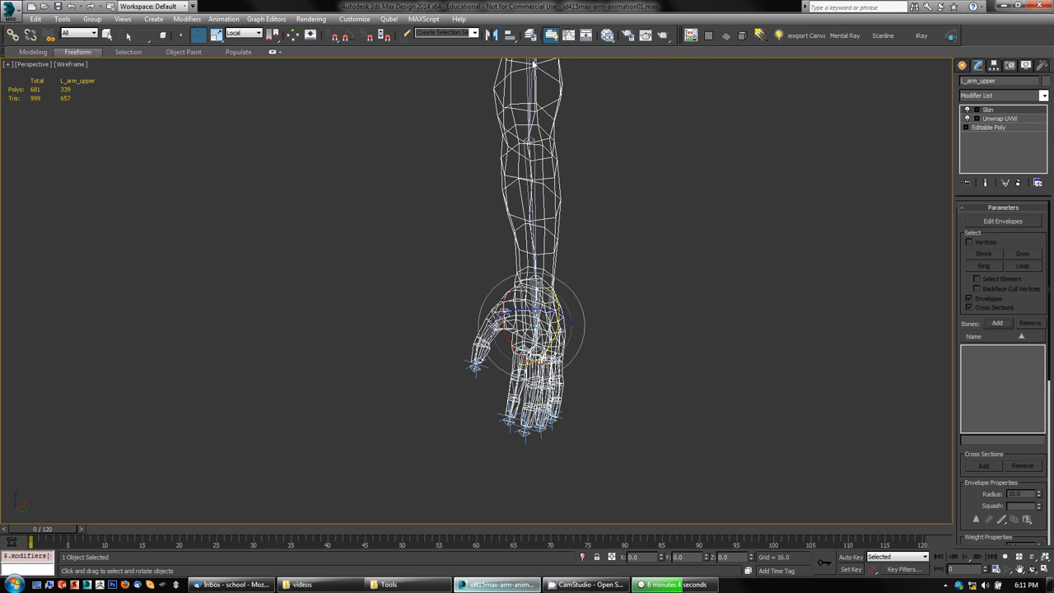
- Rename the small end bone of the thumb as nub01 and that of the index finger as nub02
scroll(484, 366, up, 3)
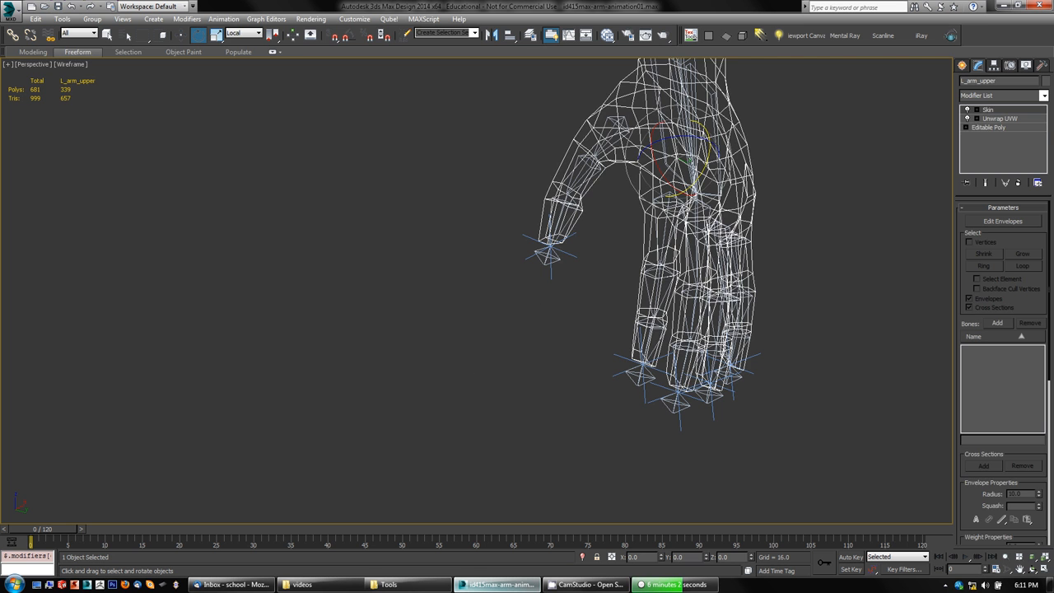
click(553, 253)
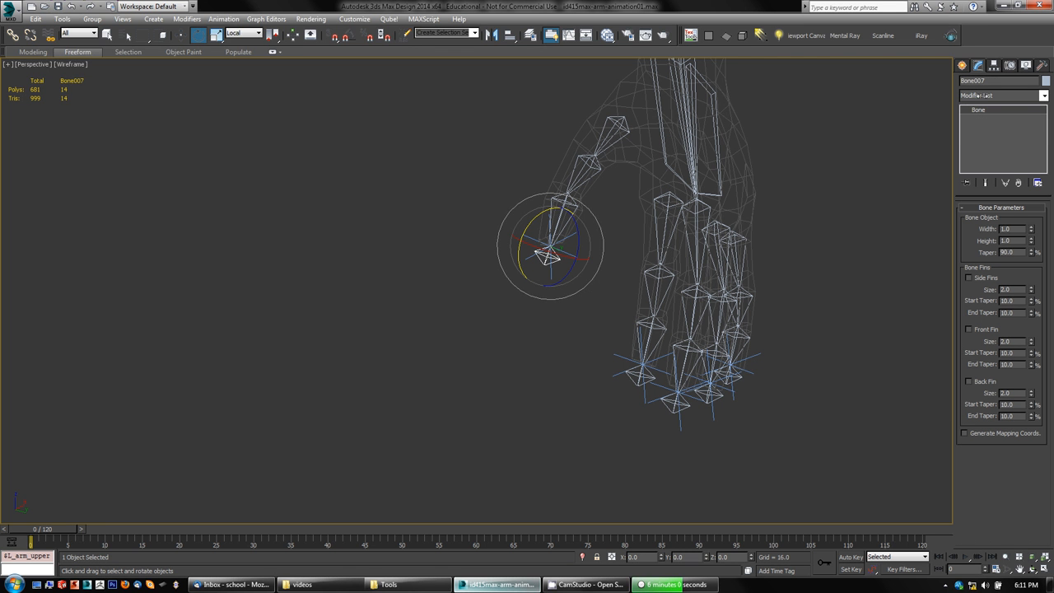
click(1009, 80)
text(l)
click(969, 80)
click(640, 379)
click(984, 81)
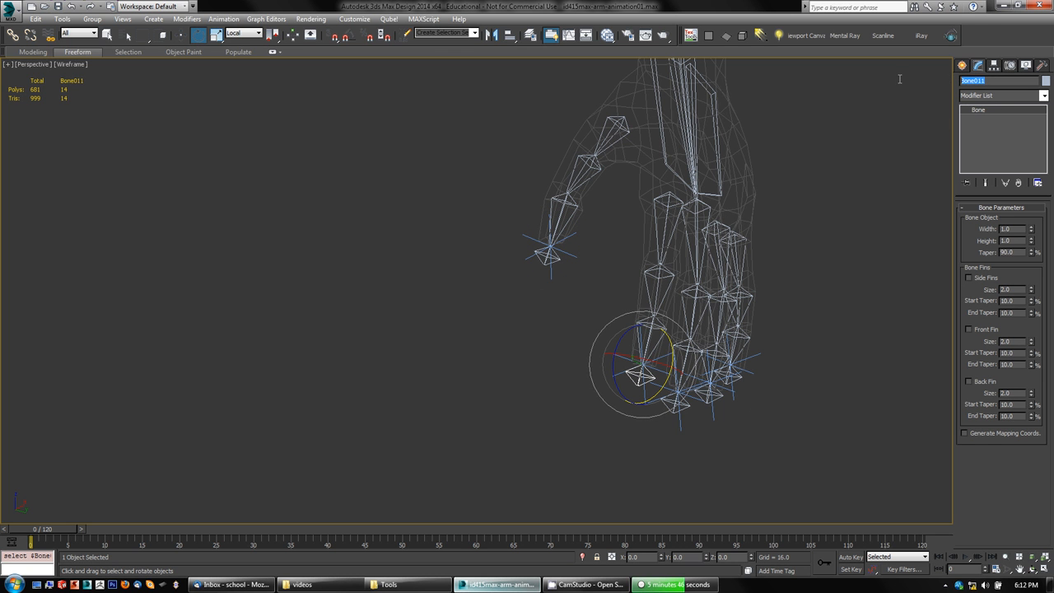
text(nub02)
- Rename the small end bone of the middle finger as nub03 and that of the ring finger as nub04
click(678, 404)
drag(991, 81, 913, 81)
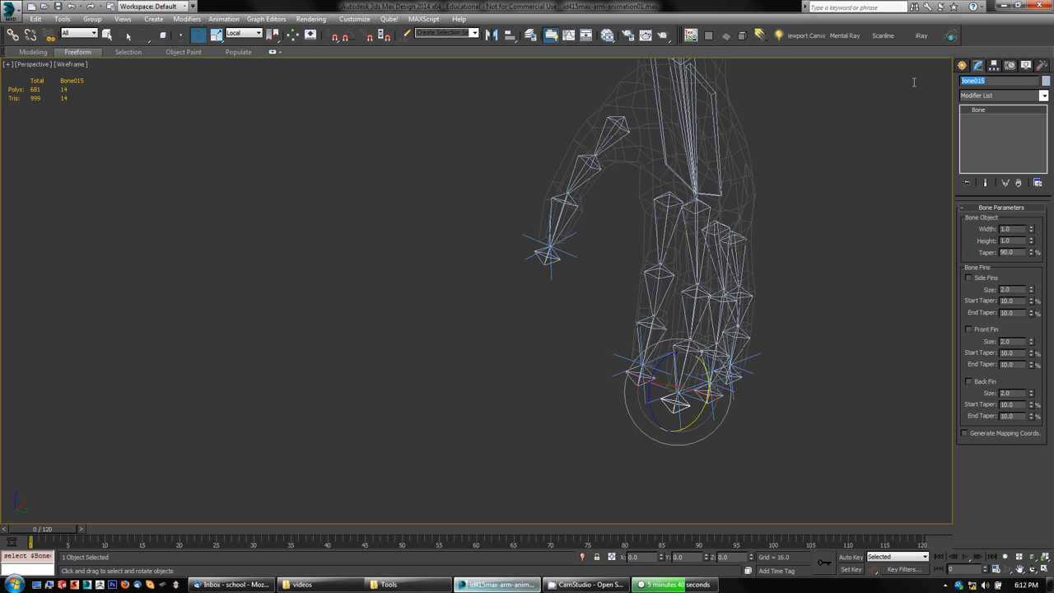
text(nub03)
click(708, 388)
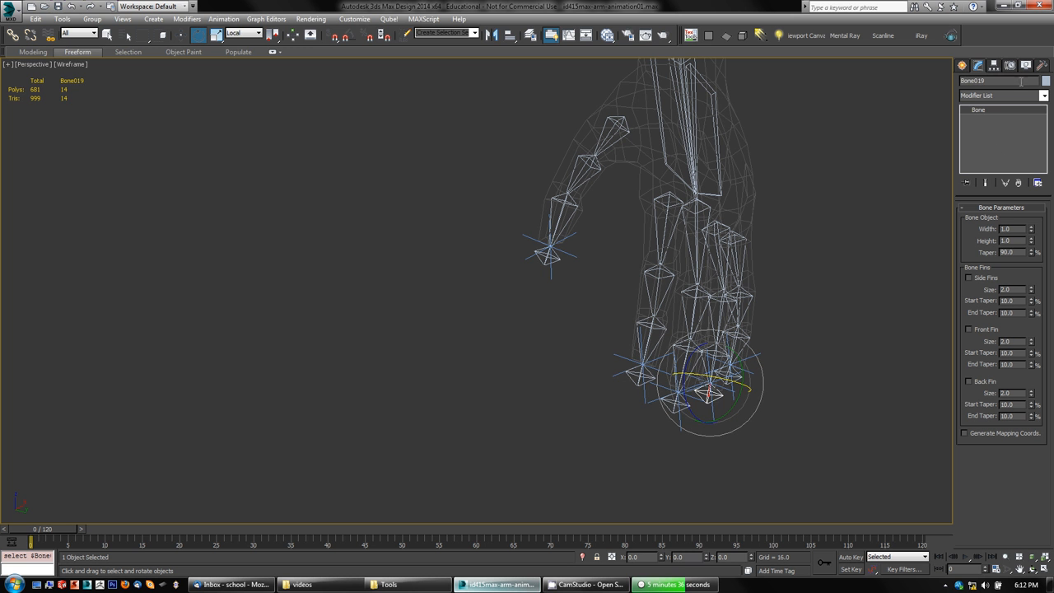
drag(1003, 82, 894, 80)
text(nub04)
- Rename the small end bone of the little finger as nub05 and deselect it
click(728, 376)
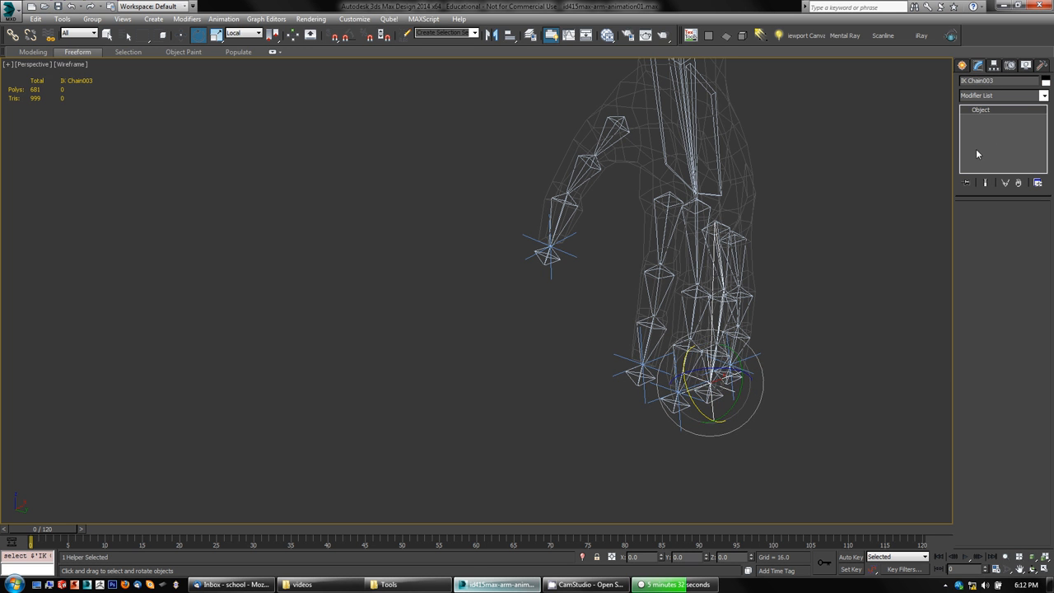
alt+middle_drag(850, 401, 780, 371)
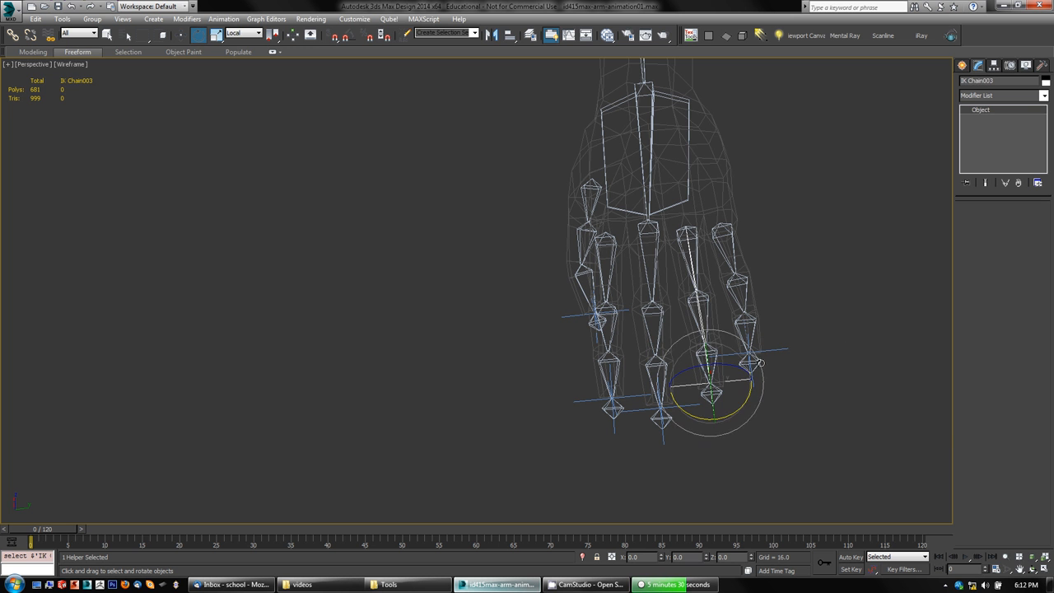
click(781, 365)
click(996, 84)
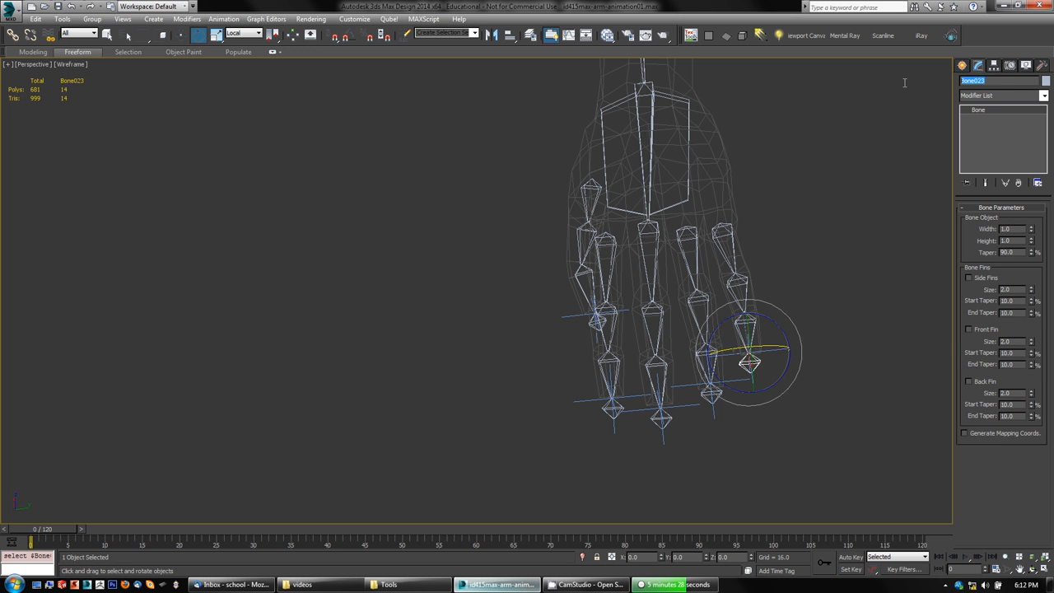
text(nub0)
key(Return)
mouse_move(798, 250)
middle_down()
mouse_move(824, 285)
mouse_move(808, 264)
middle_up()
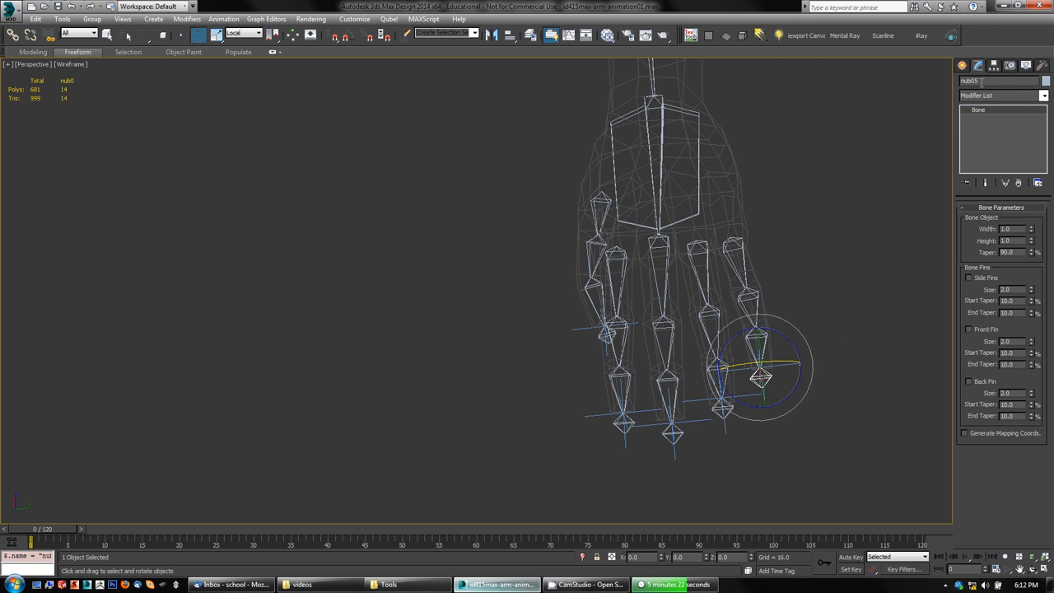
click(860, 295)
- Add all bones from bone_L_arm_fore through Bone022 to the arm mesh's Skin modifier, leaving out the nub bones
alt+middle_drag(803, 299, 829, 307)
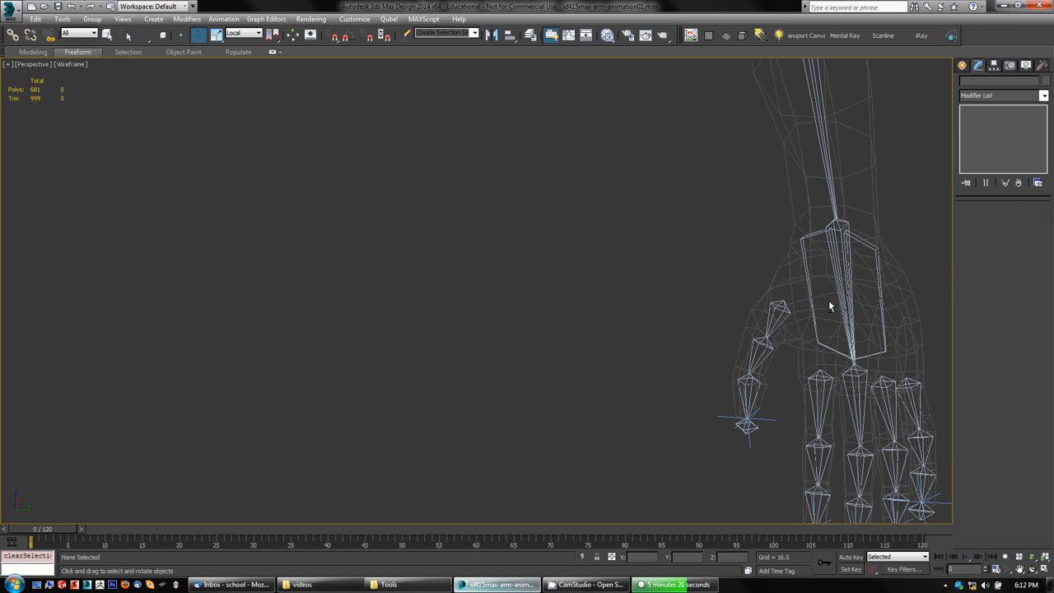
click(798, 274)
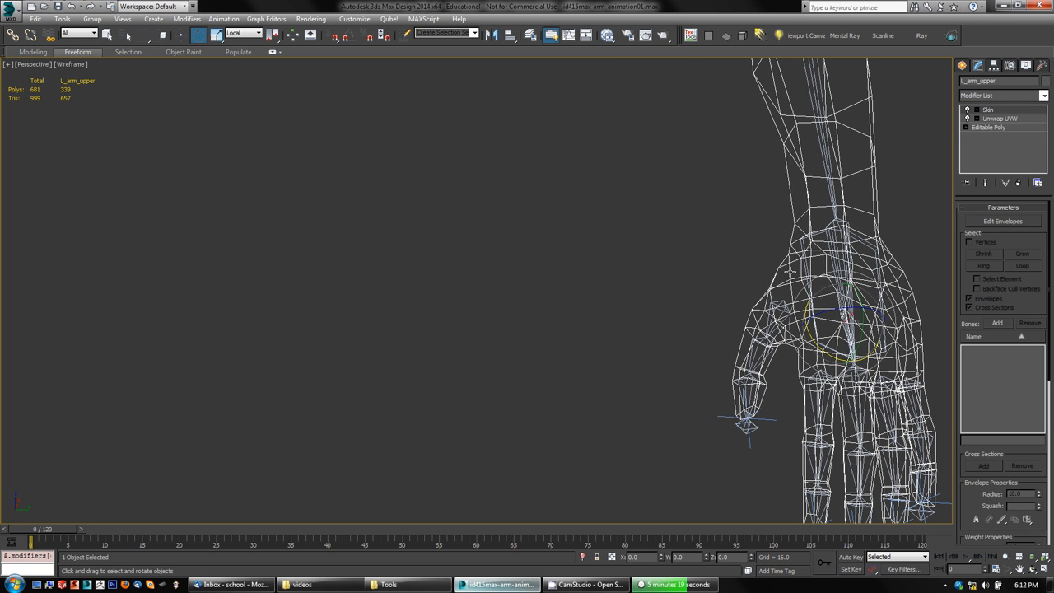
click(999, 325)
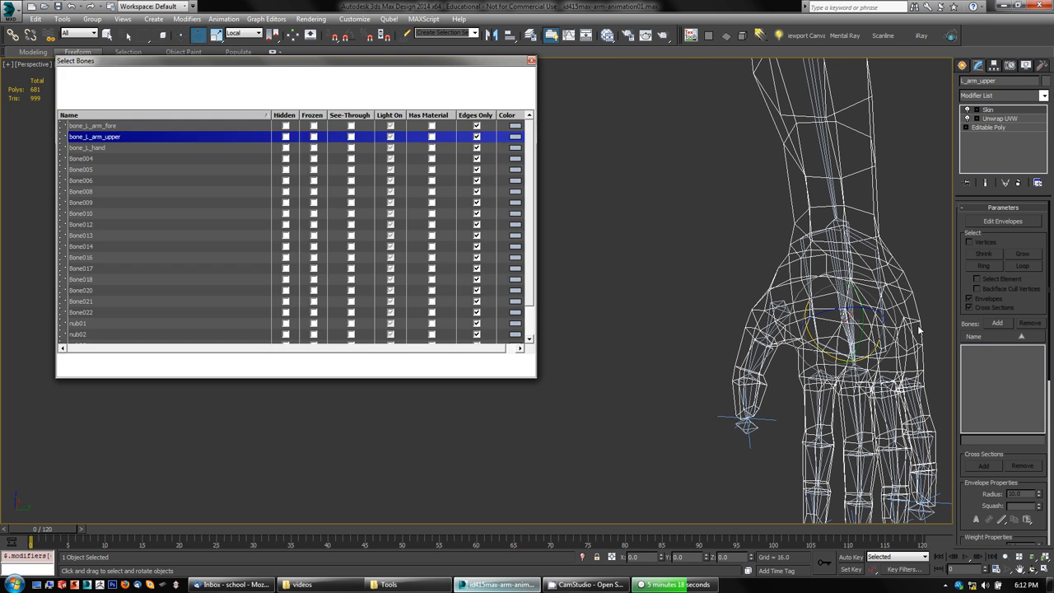
click(83, 126)
shift+click(95, 313)
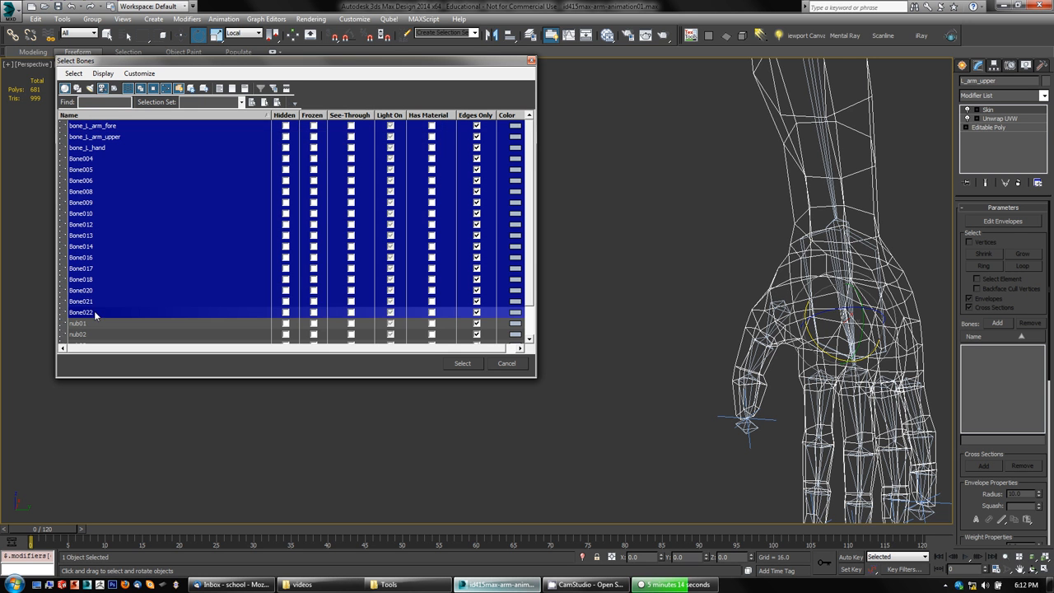
scroll(527, 280, down, 1)
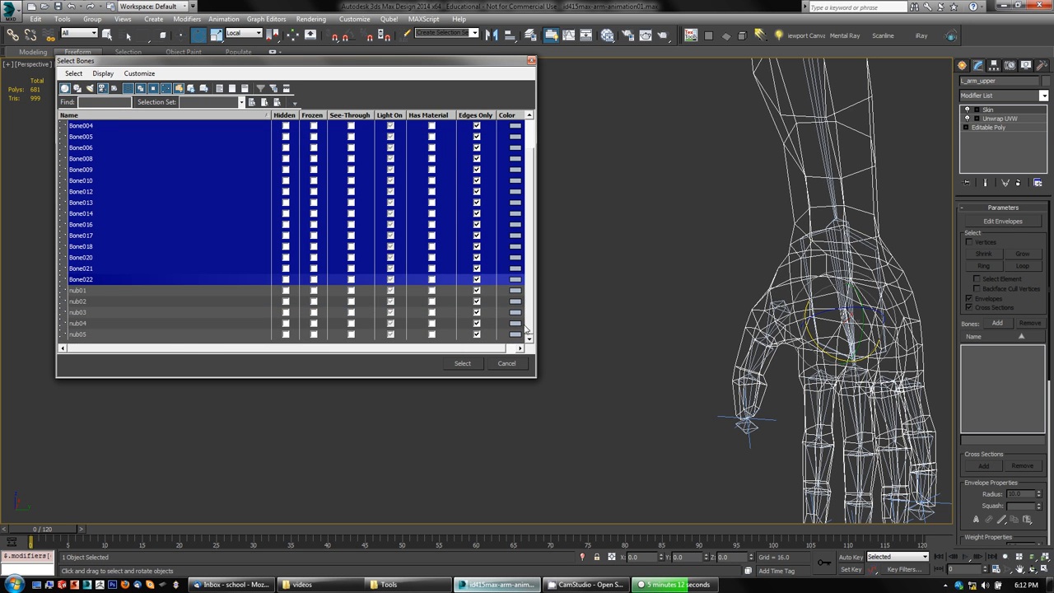
click(462, 367)
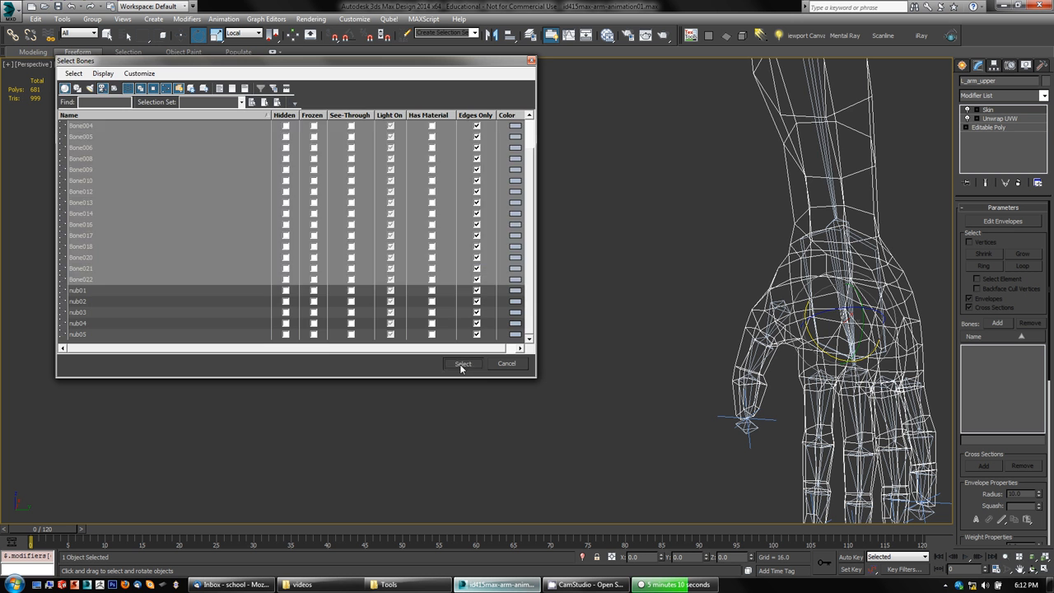
middle_drag(400, 301, 296, 310)
scroll(298, 308, down, 3)
scroll(300, 306, up, 1)
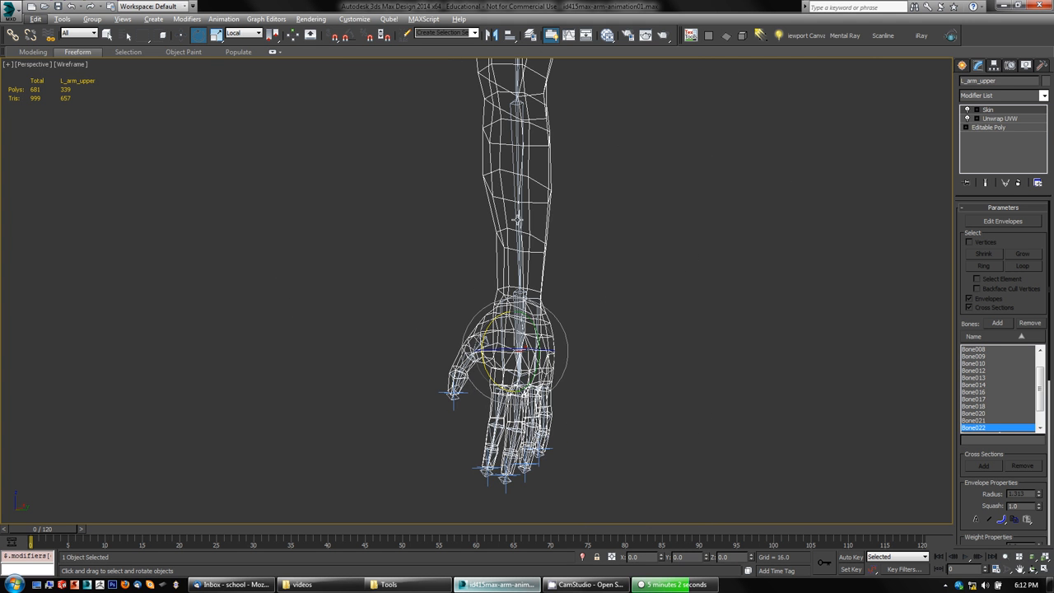
- Test-rotate the forearm bone and the upper arm bone to check how the arm mesh deforms, cancelling both rotations
click(517, 194)
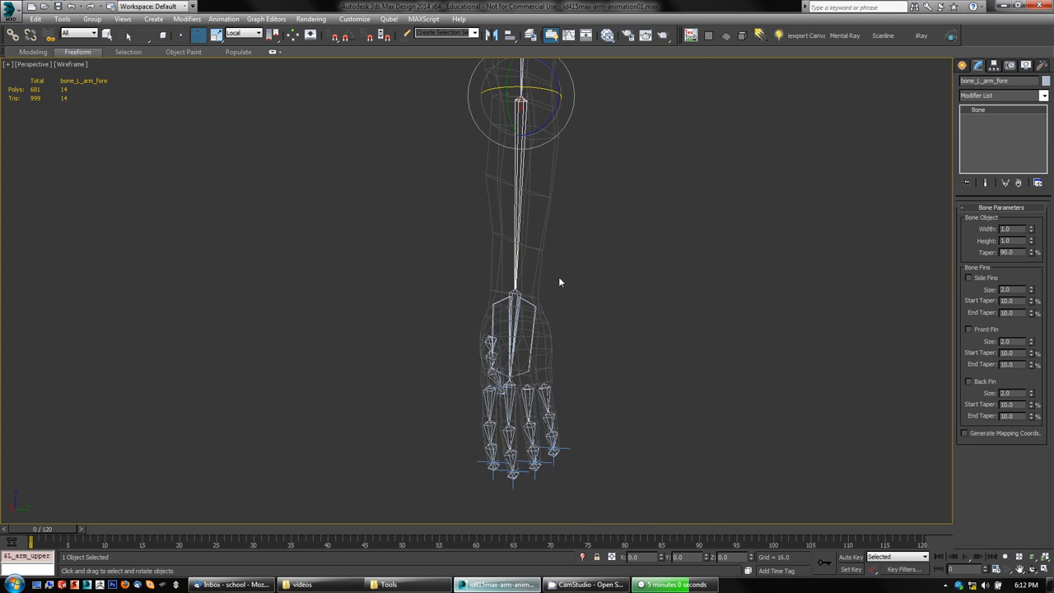
alt+middle_drag(624, 257, 665, 264)
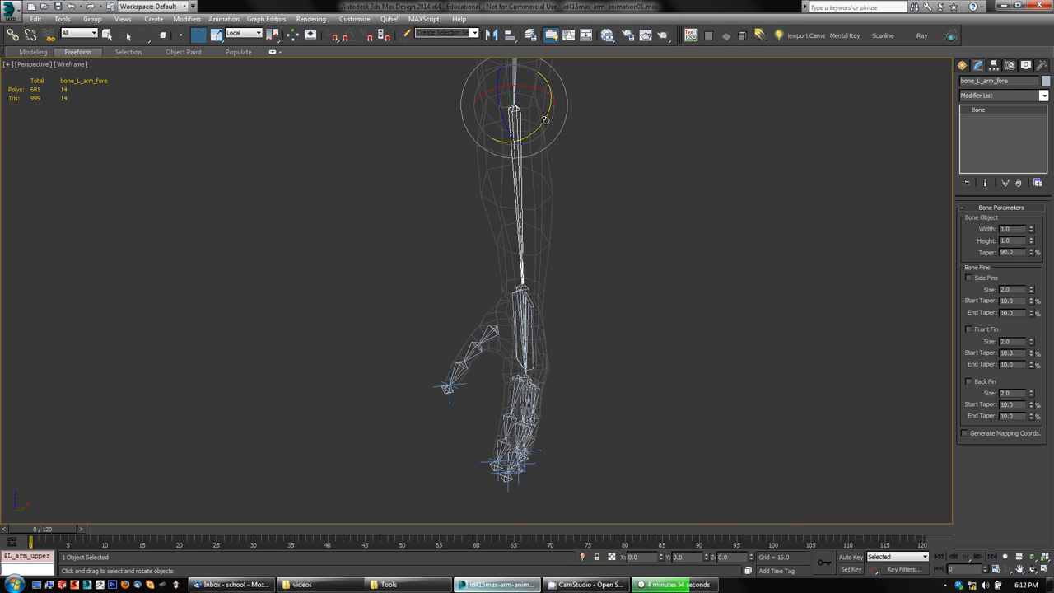
drag(544, 120, 527, 119)
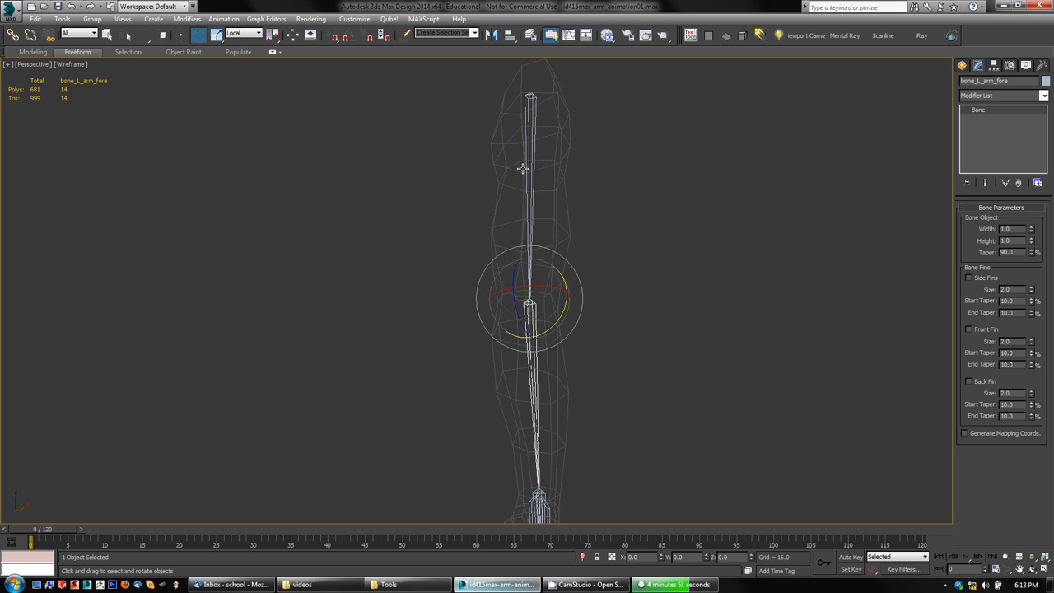
click(529, 168)
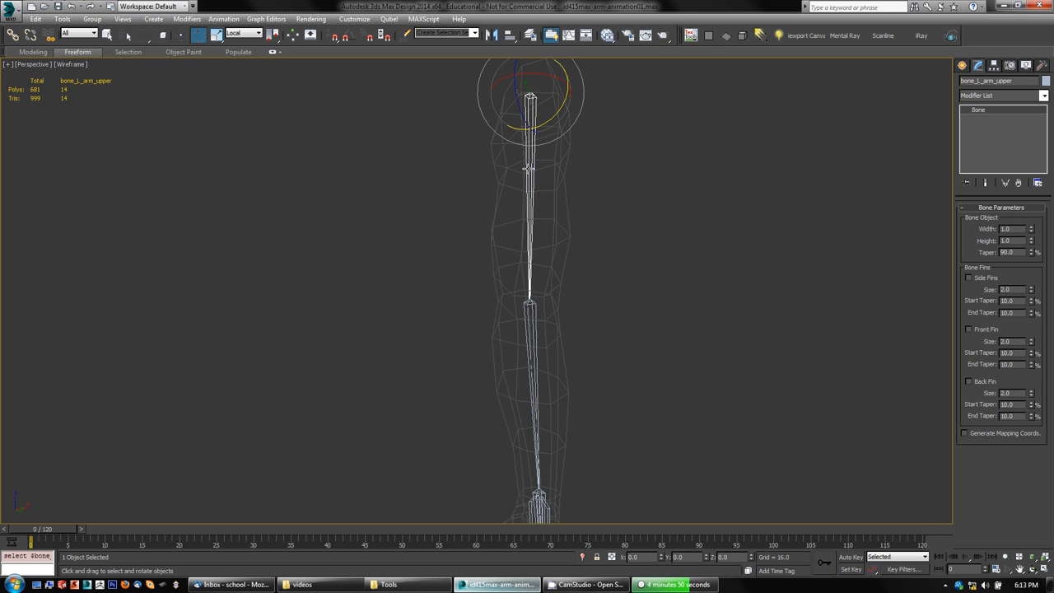
mouse_move(553, 120)
mouse_down()
mouse_move(543, 114)
mouse_move(557, 121)
mouse_up()
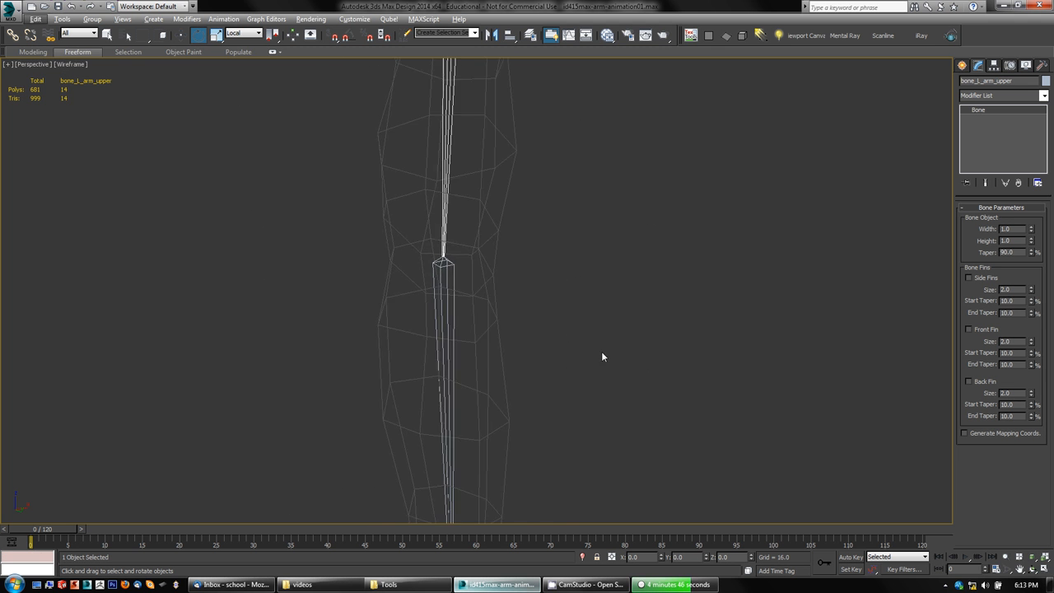
middle_drag(602, 353, 636, 121)
alt+middle_drag(618, 335, 649, 355)
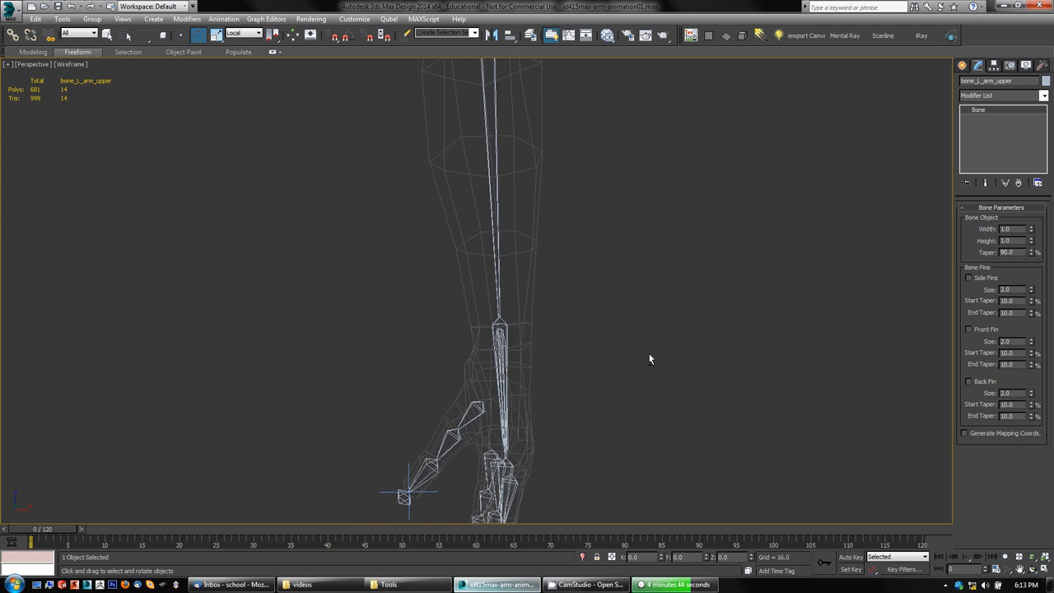
- Freeze the arm mesh so that only the bones and IK handles can be selected
click(539, 369)
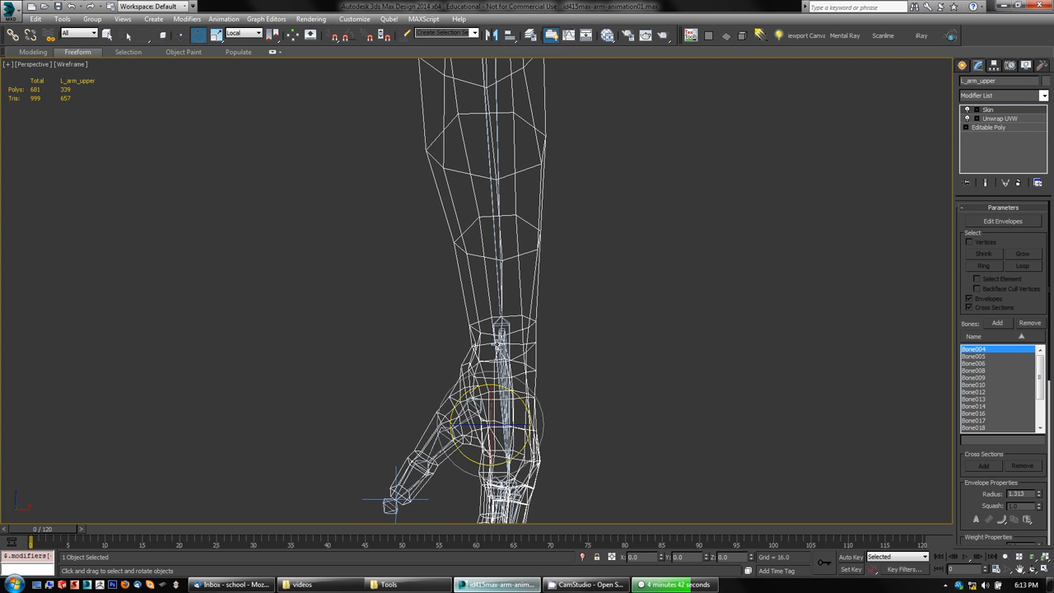
click(539, 259)
right_click(521, 169)
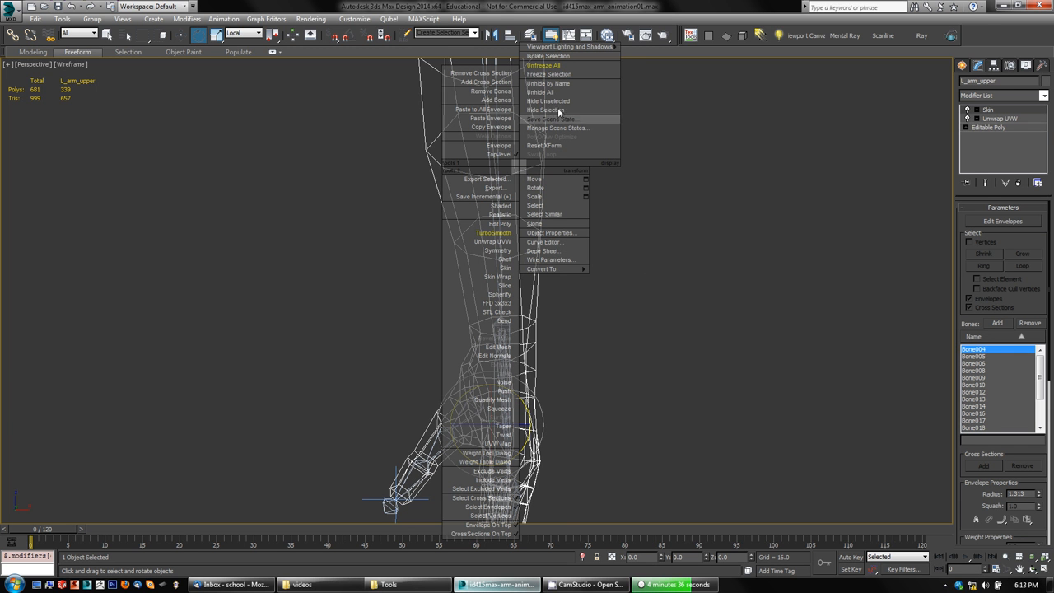
click(562, 74)
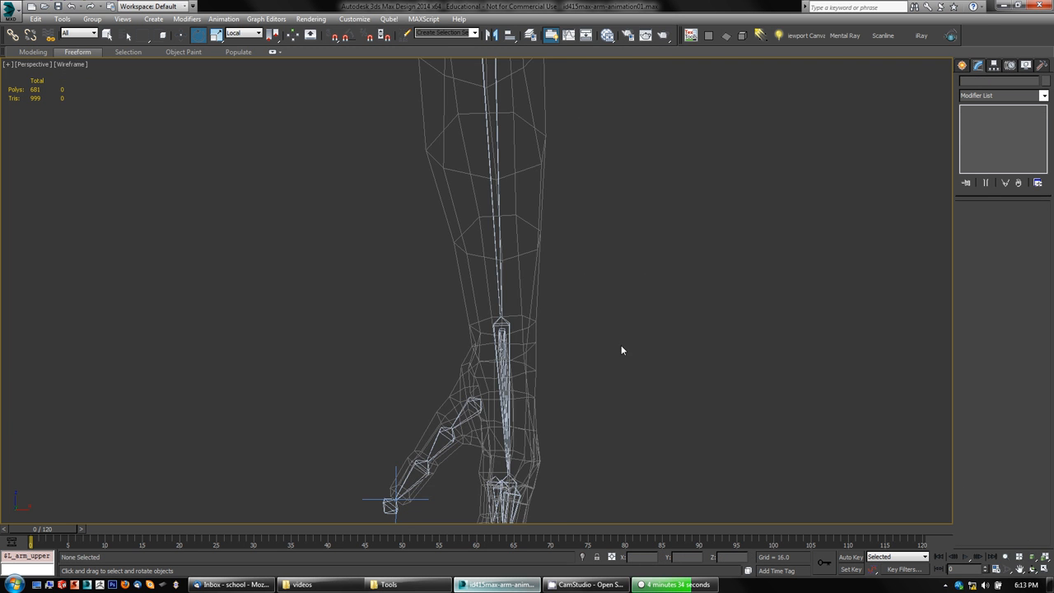
- Test-rotate the hand bone at the wrist to check the mesh deformation, and undo the rotation
middle_drag(621, 345, 639, 313)
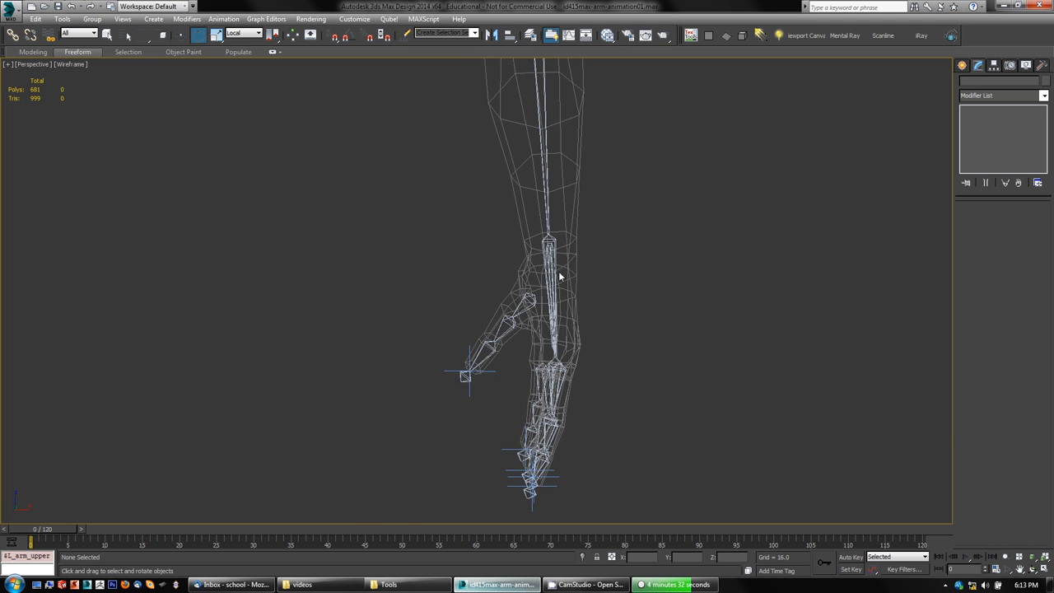
click(557, 274)
drag(583, 252, 524, 213)
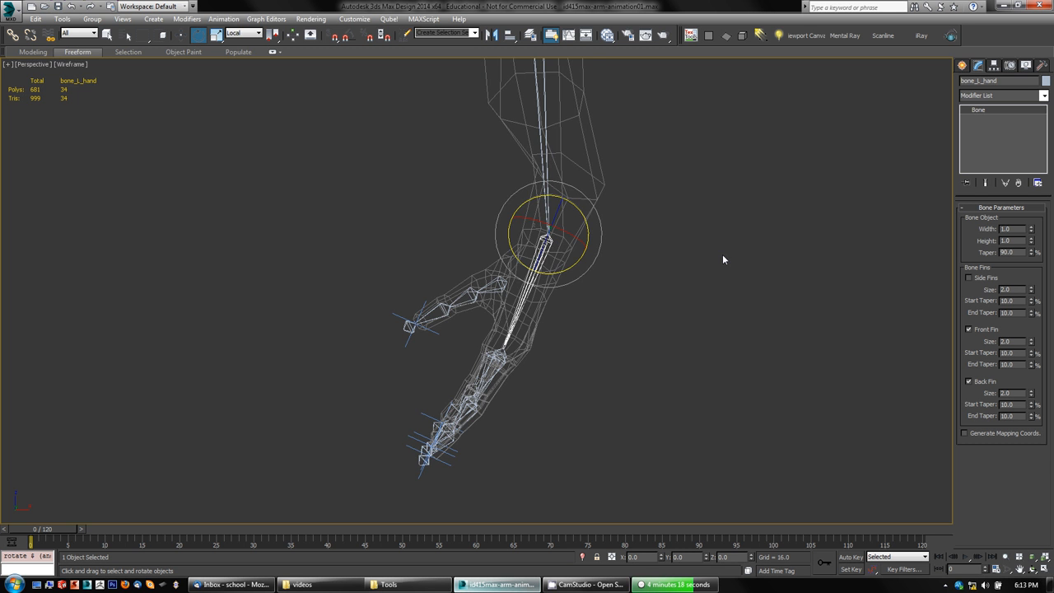
key(ctrl+z)
key(ctrl+z)
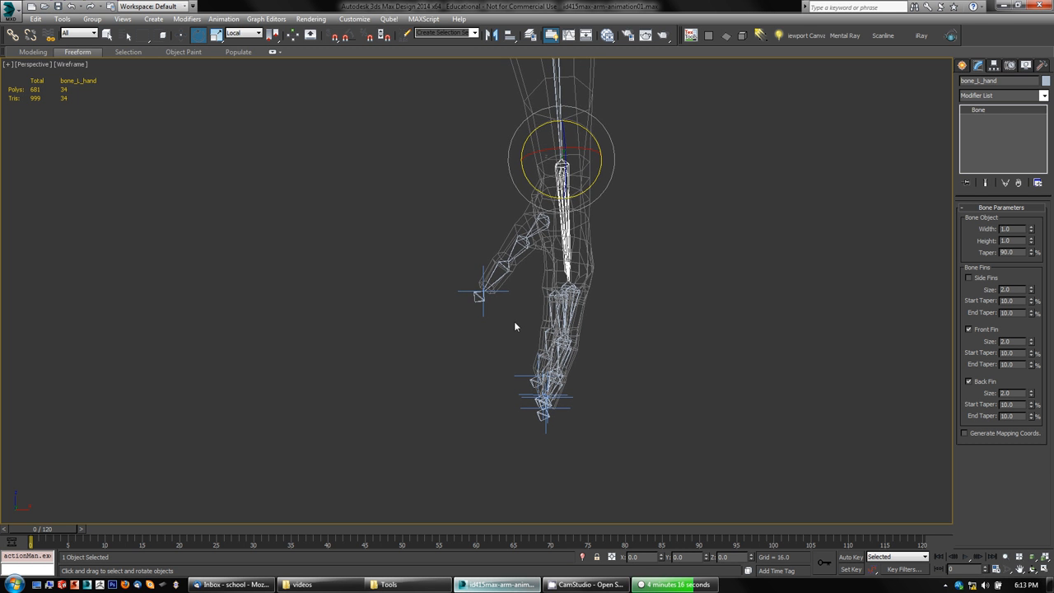
- Try moving the thumb's IK handle about 0.4 units outward and 0.6 units up, and undo the move
click(462, 291)
key(w)
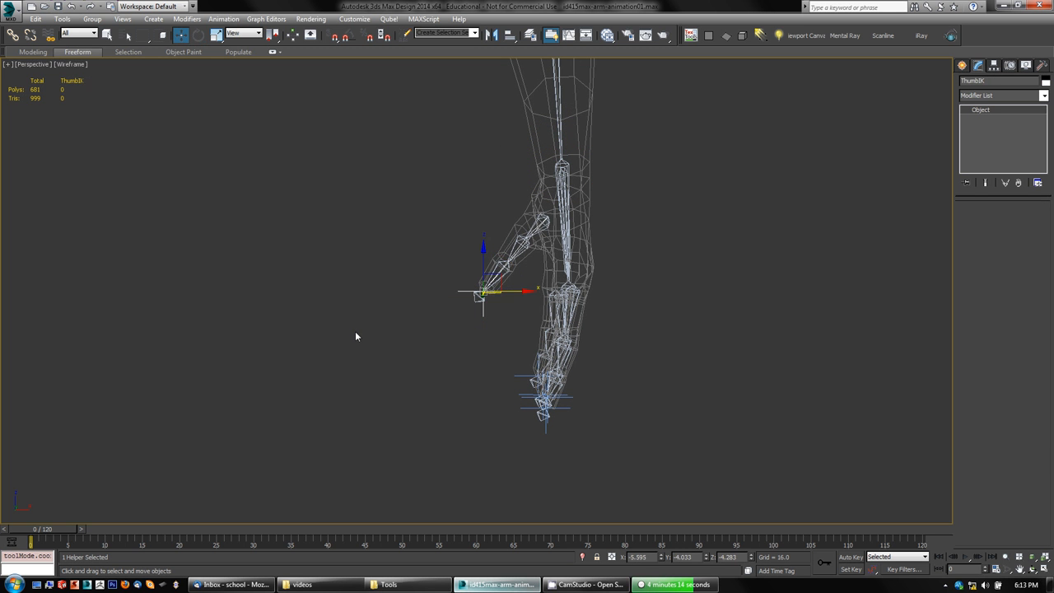
drag(497, 275, 477, 286)
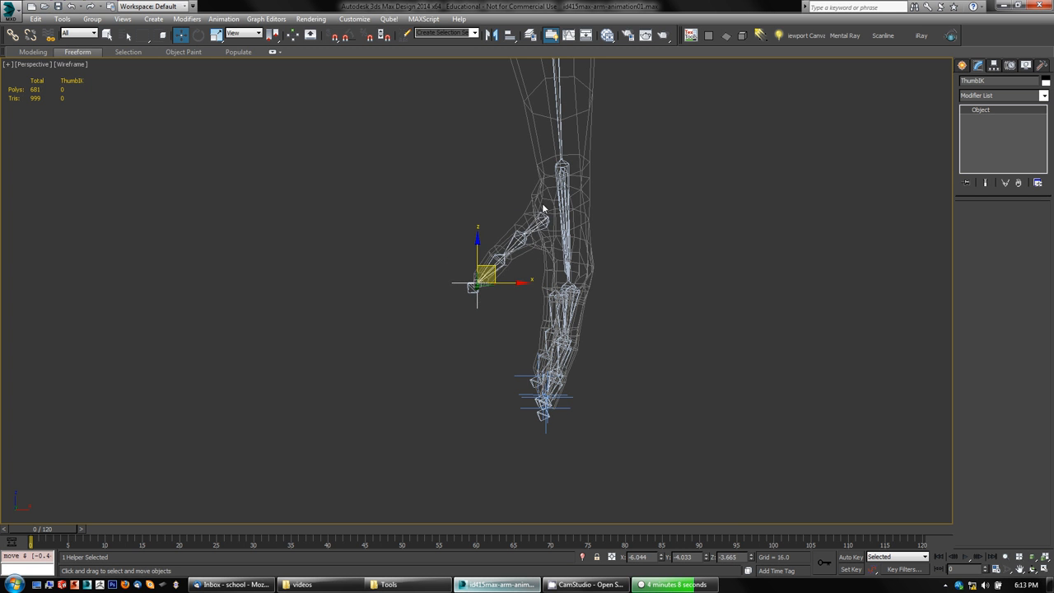
key(ctrl+z)
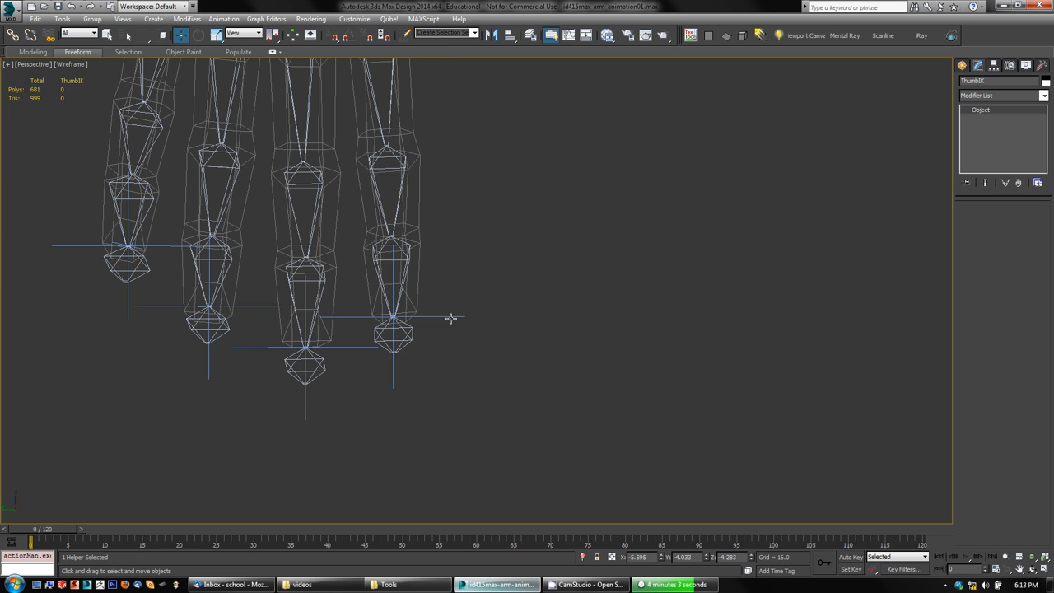
- Try moving the index finger's IK handle about 1.5 units toward the thumb side, and undo the move
click(451, 317)
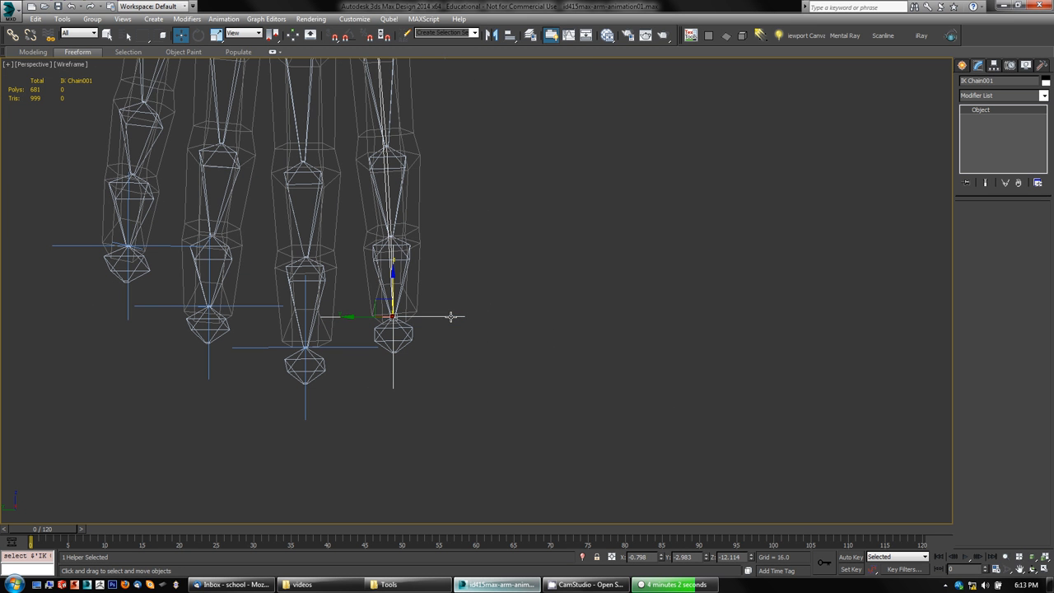
drag(398, 298, 437, 295)
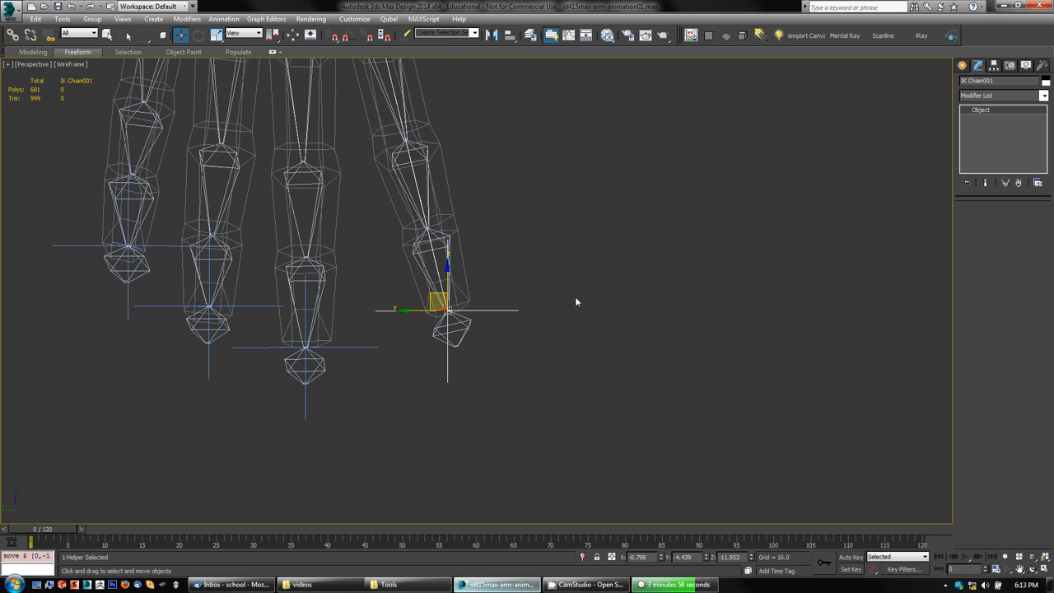
scroll(580, 289, down, 5)
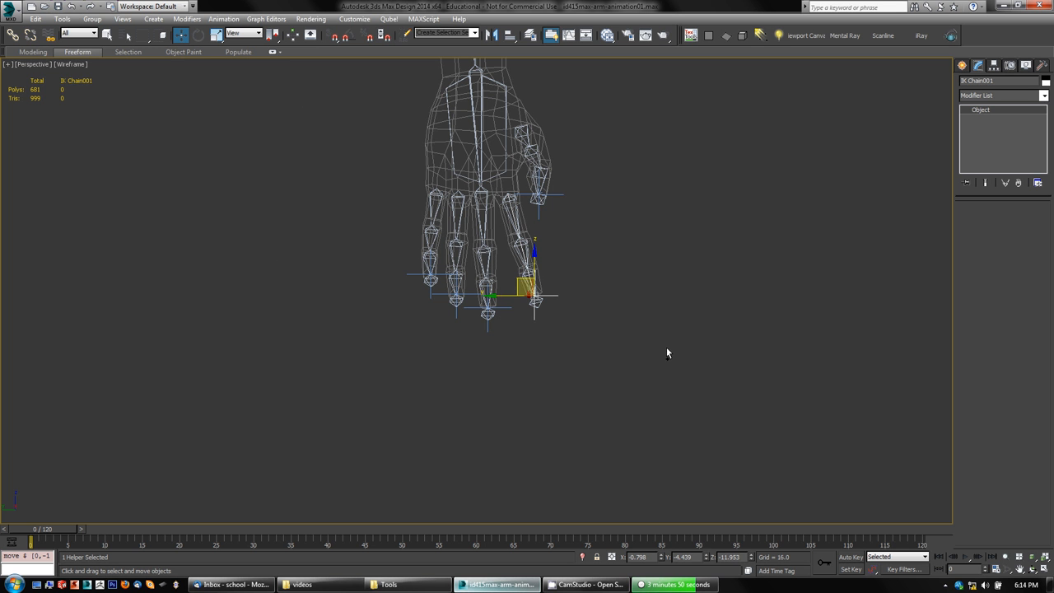
key(ctrl+z)
scroll(583, 336, up, 4)
scroll(576, 335, down, 2)
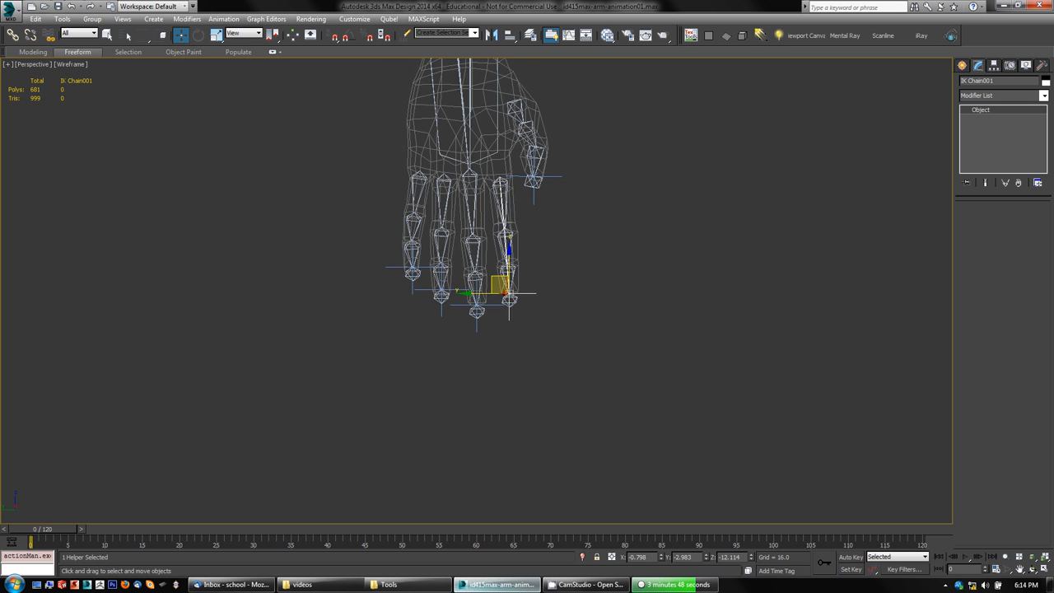
- Try moving the middle finger's IK handle about 2.3 units toward the index finger, and cancel the move
click(459, 306)
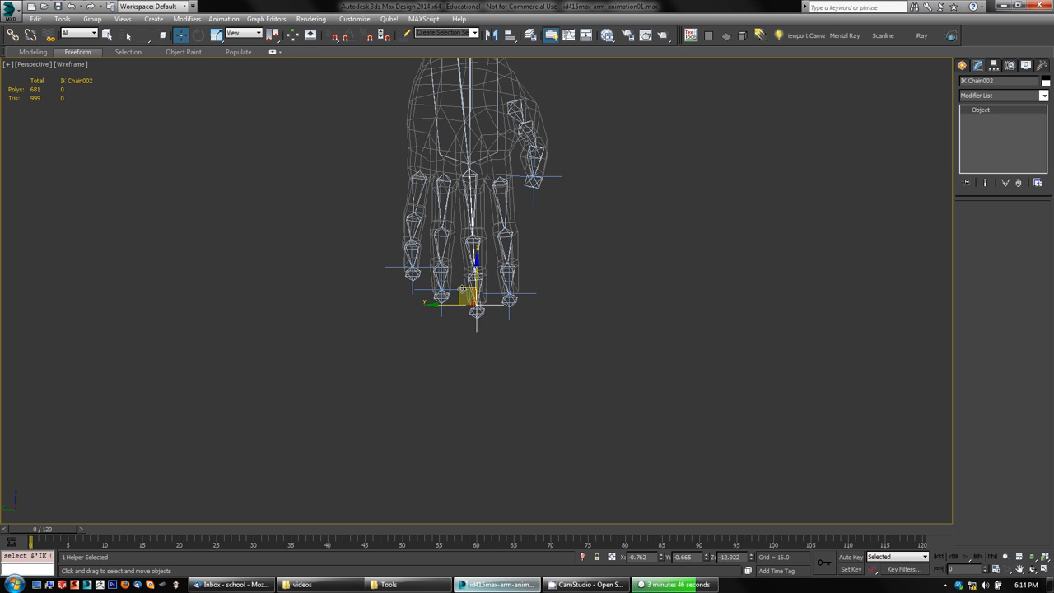
drag(464, 290, 499, 282)
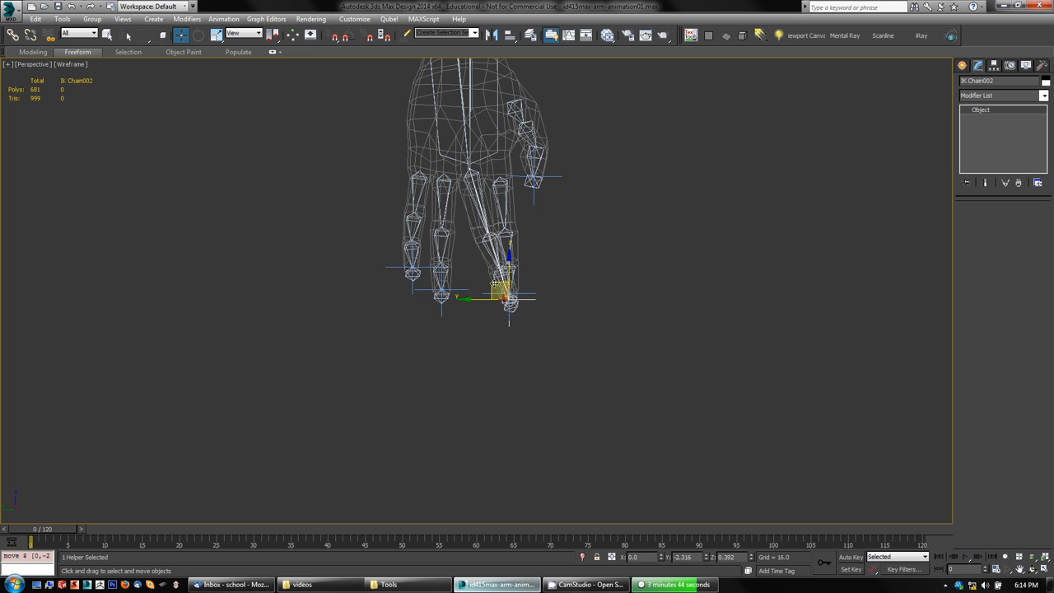
right_click(495, 283)
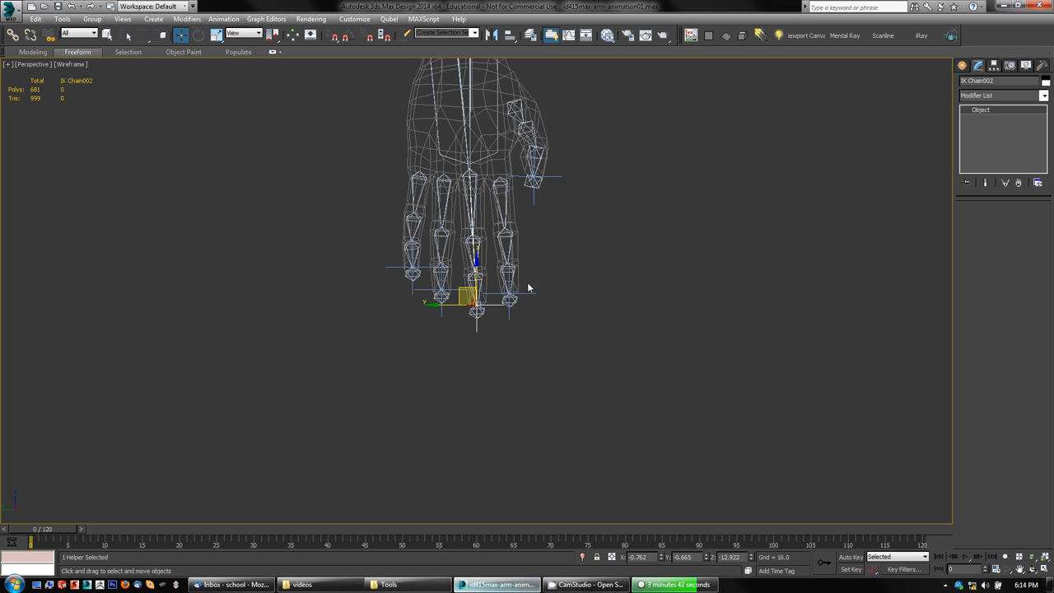
scroll(535, 303, up, 2)
middle_drag(563, 260, 558, 339)
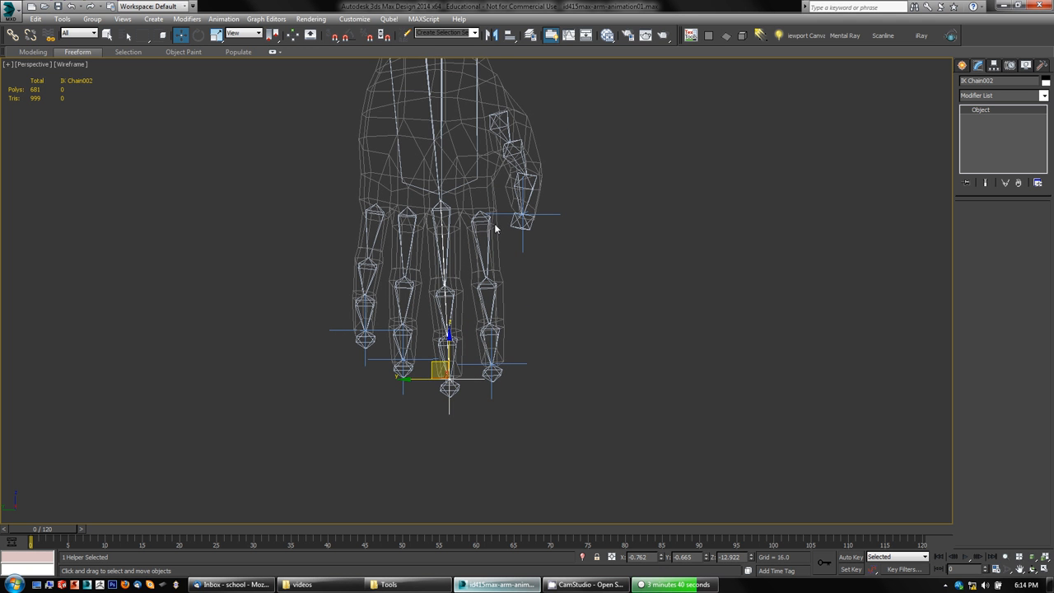
- Test-move the IK handles of the index finger and the ring finger sideways, cancelling each move
click(517, 363)
drag(514, 360, 541, 336)
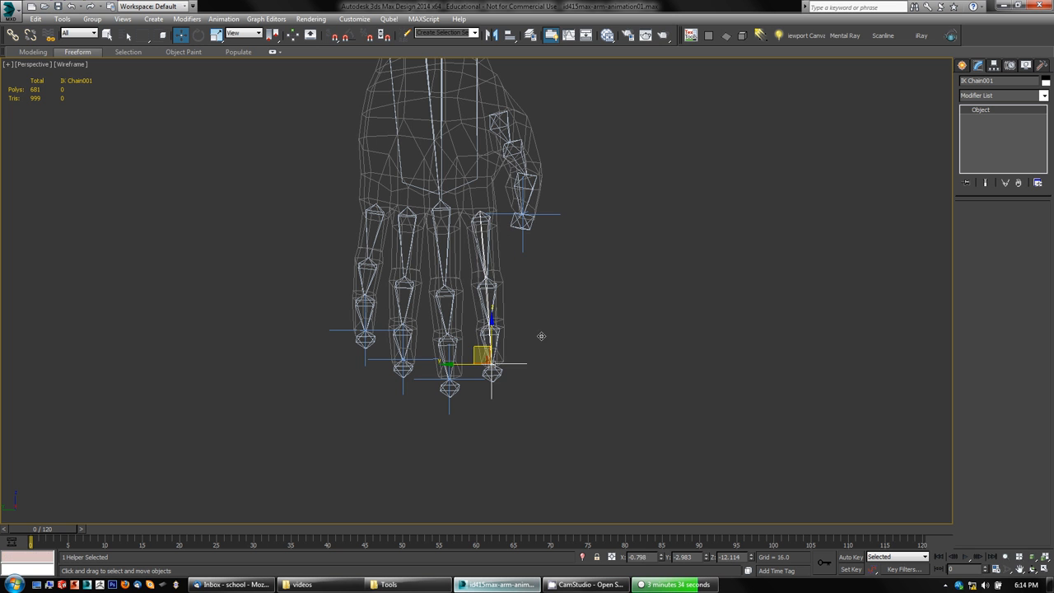
click(384, 359)
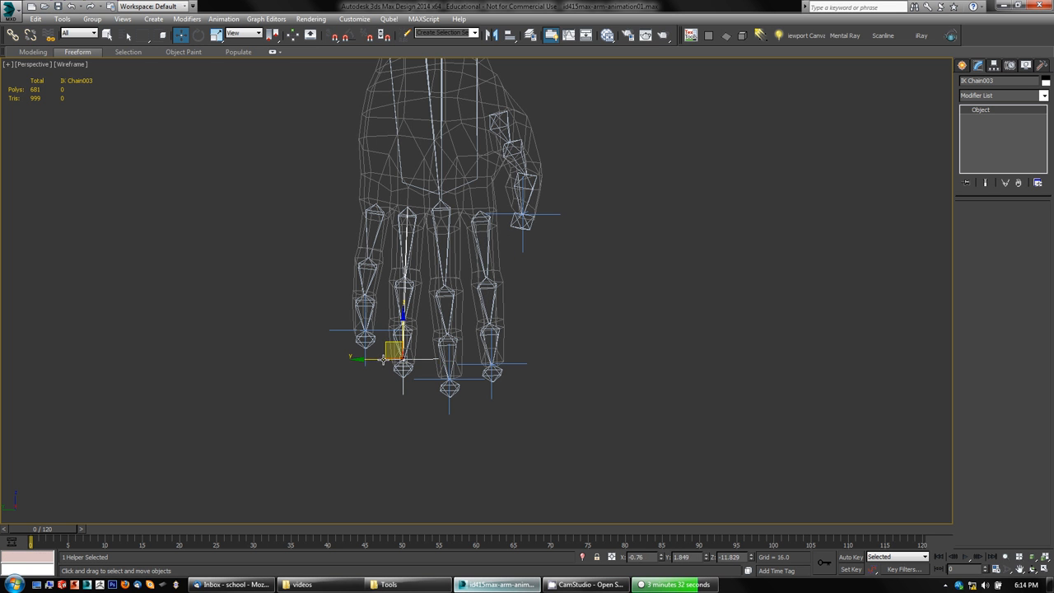
drag(386, 341, 429, 336)
right_click(429, 336)
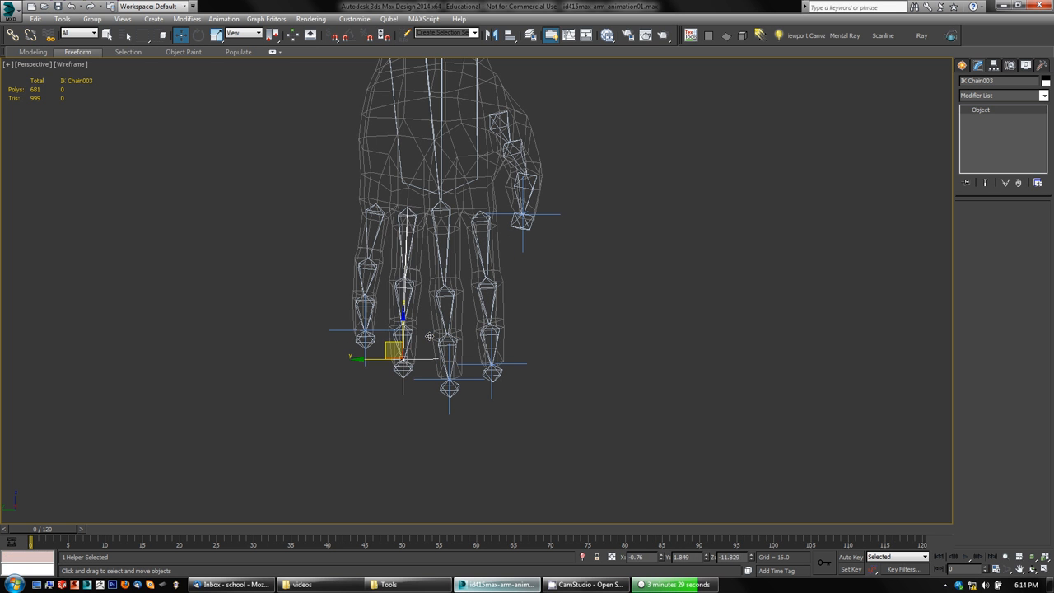
- Test-move the IK handles of the little finger and the thumb, cancelling each move
click(353, 325)
drag(354, 323, 301, 307)
alt+middle_drag(587, 401, 579, 357)
scroll(580, 357, up, 4)
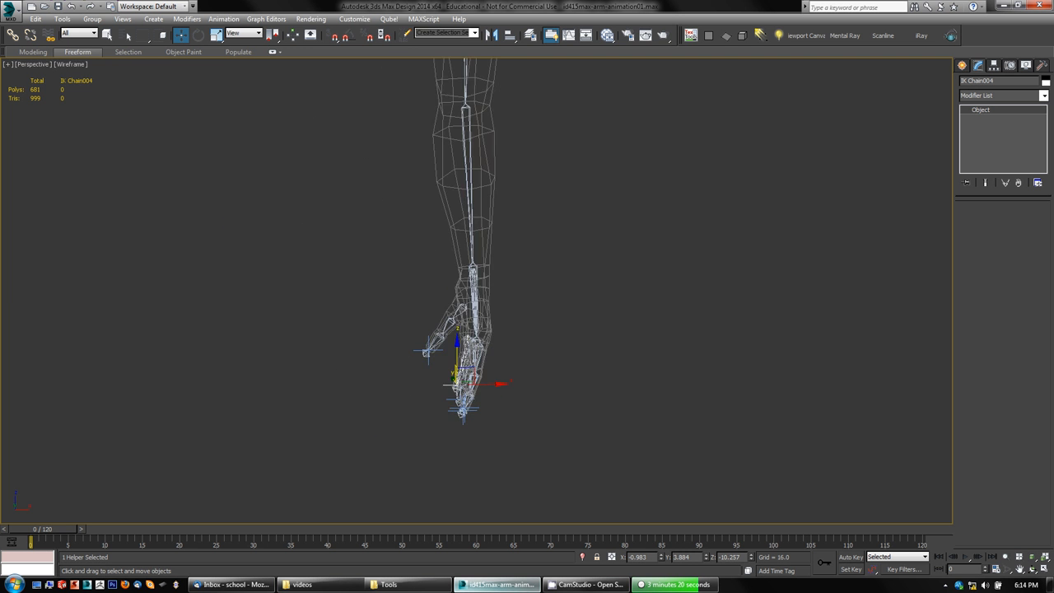
alt+middle_drag(524, 334, 612, 344)
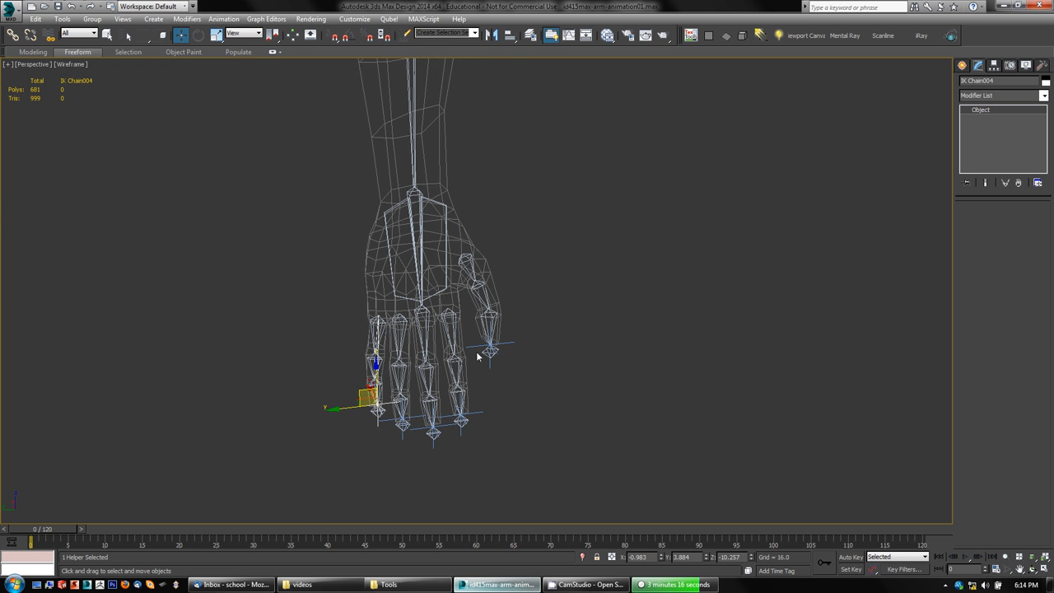
mouse_move(489, 353)
mouse_down()
mouse_move(473, 324)
mouse_move(504, 359)
mouse_move(486, 330)
mouse_move(490, 348)
mouse_up()
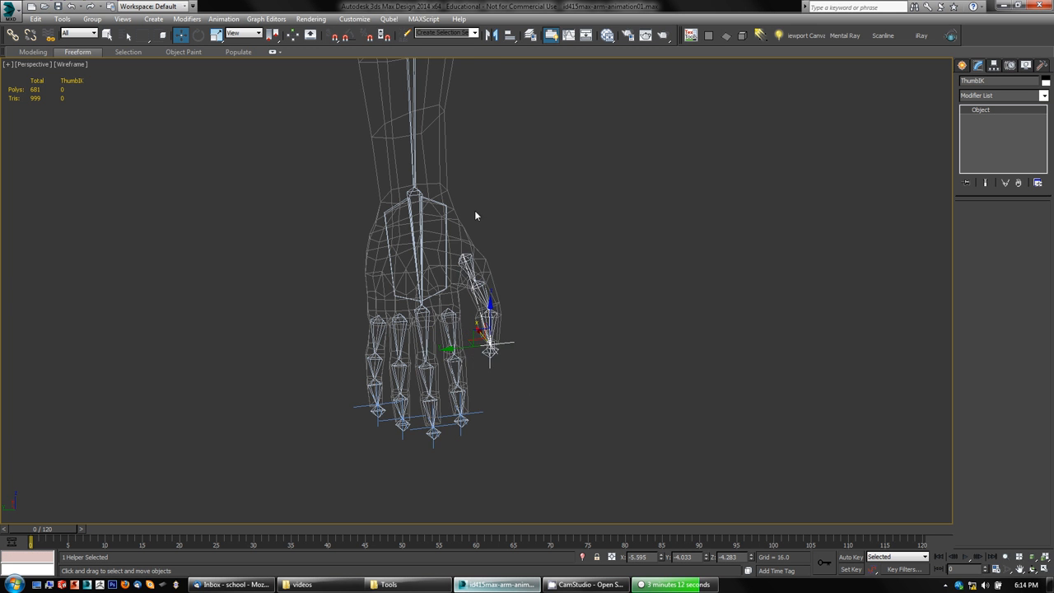
- Test-rotate the hand bone about 37 degrees around its local Y axis, and cancel the rotation
scroll(516, 223, down, 3)
middle_drag(537, 206, 547, 298)
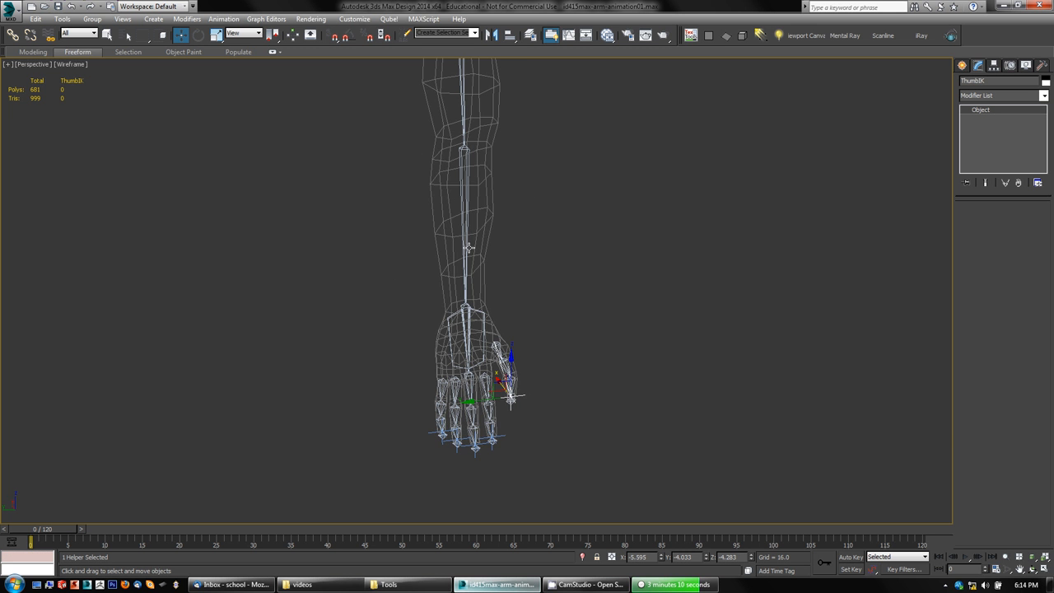
click(479, 324)
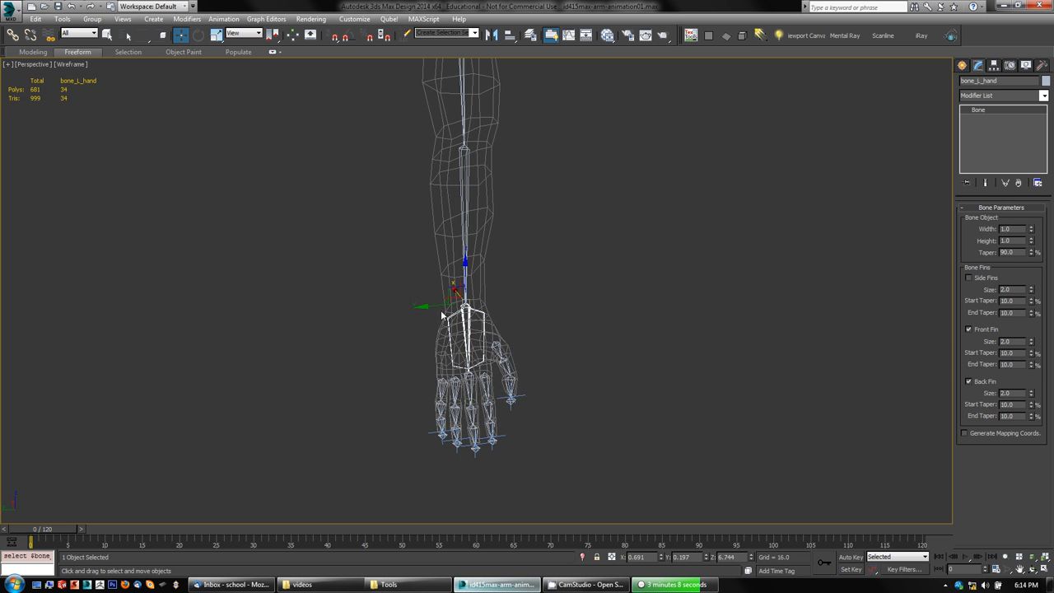
alt+middle_drag(377, 328, 476, 321)
key(e)
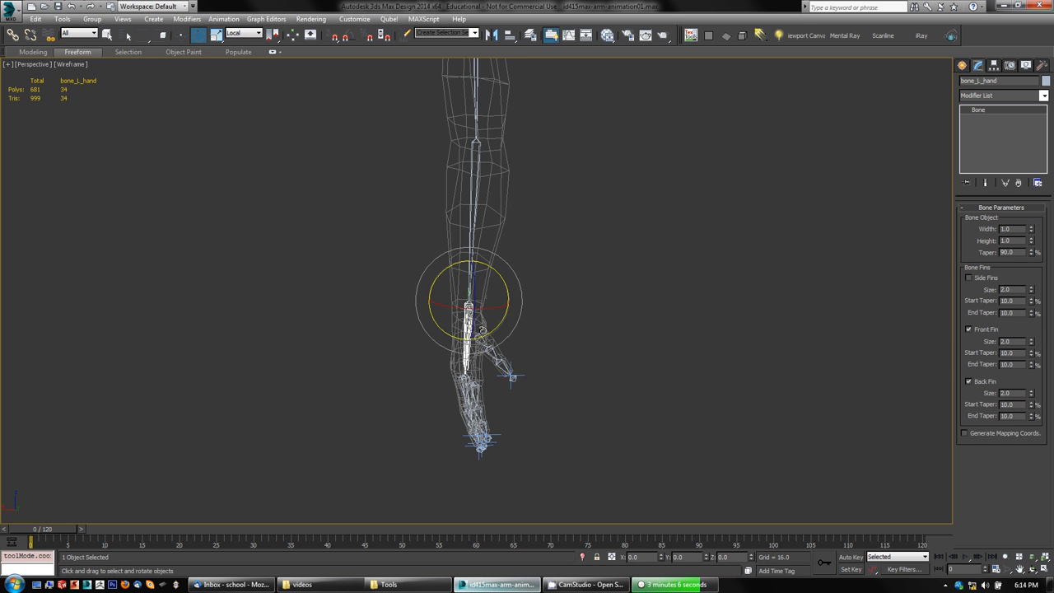
drag(499, 326, 525, 294)
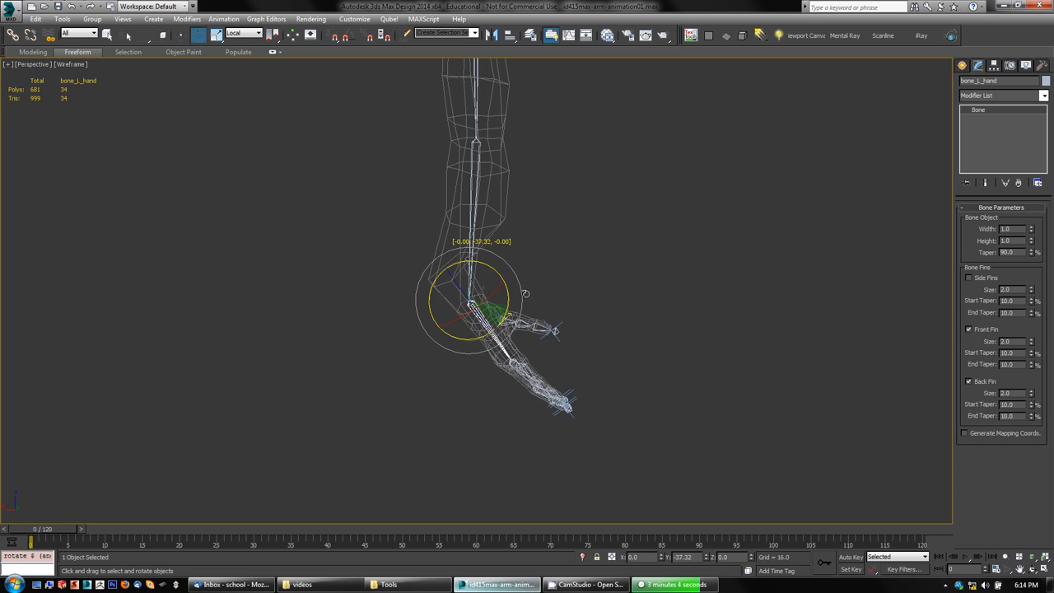
right_click(526, 294)
scroll(569, 346, up, 2)
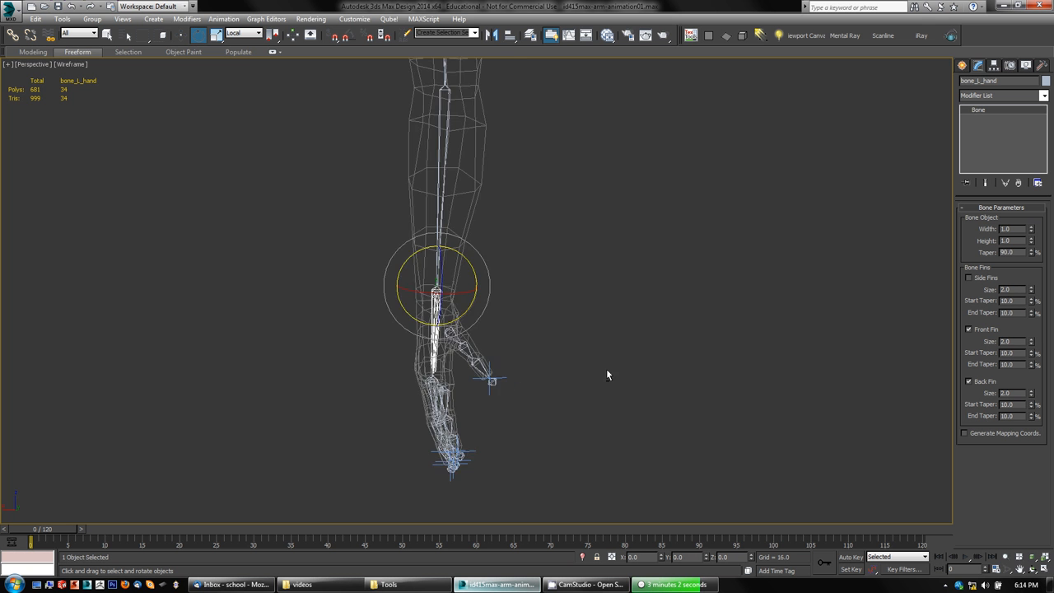
alt+middle_drag(606, 376, 509, 346)
scroll(462, 378, up, 4)
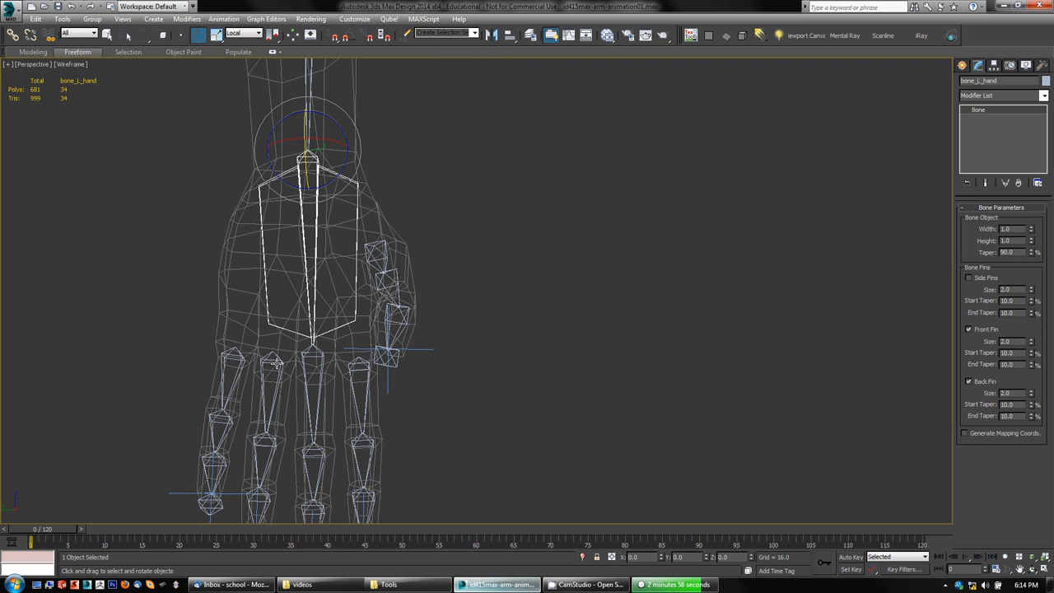
- Unfreeze all objects in the scene and select the arm mesh
scroll(594, 410, down, 3)
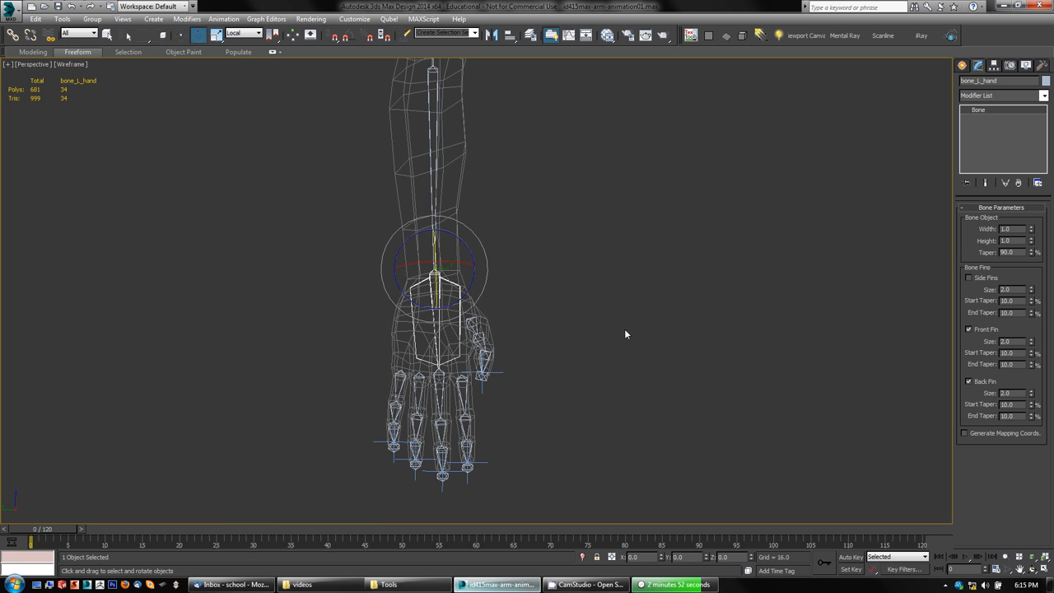
alt+middle_drag(626, 332, 634, 378)
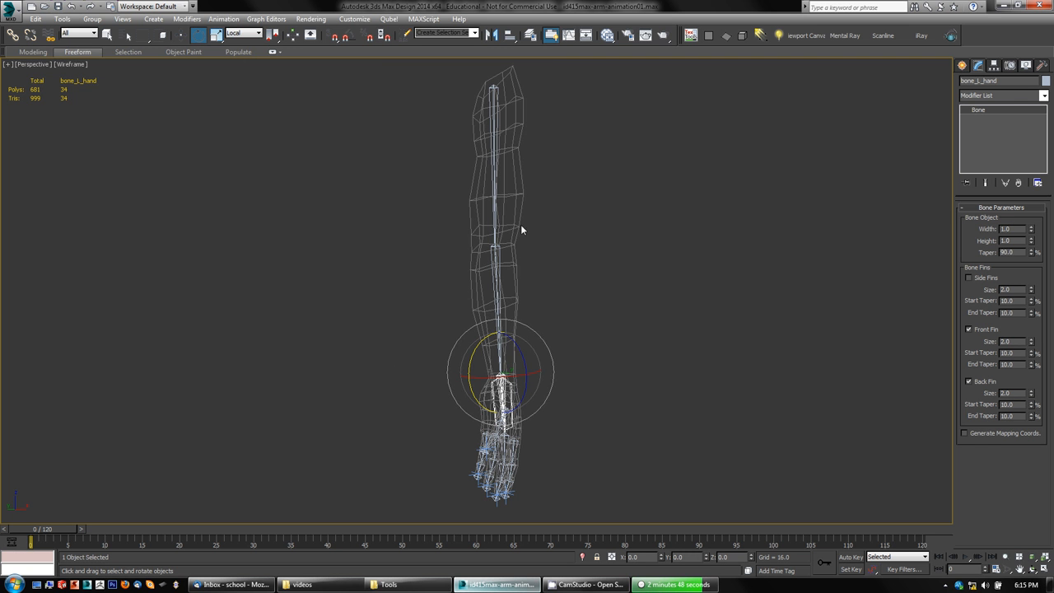
right_click(582, 204)
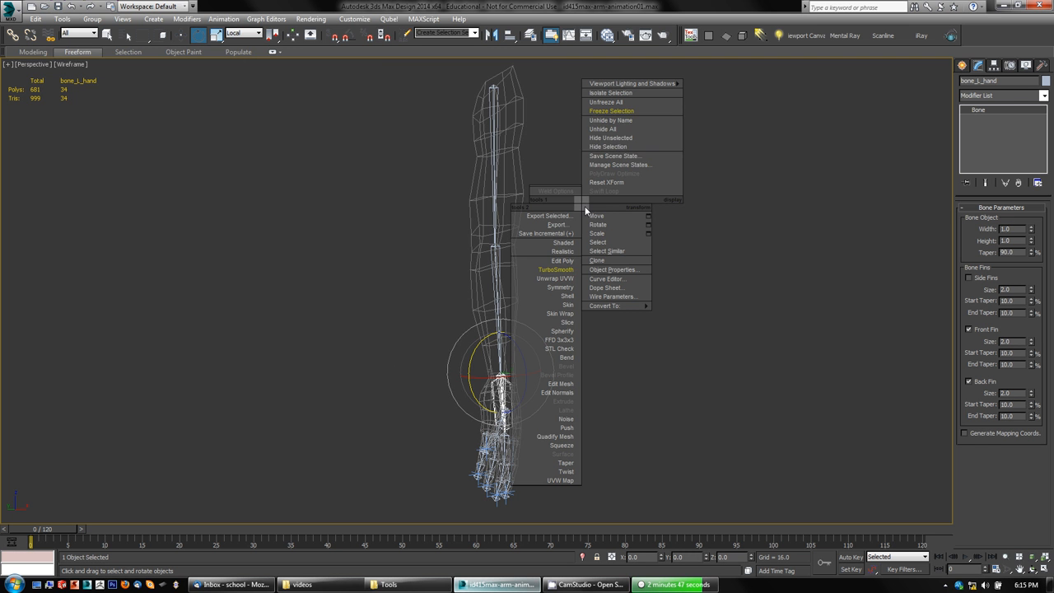
click(614, 102)
click(522, 189)
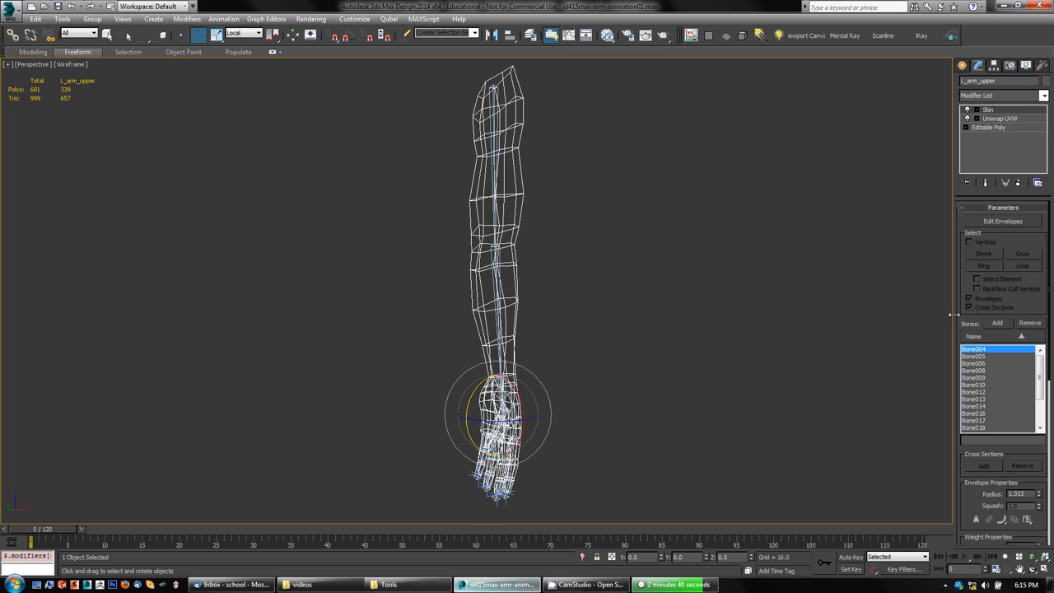
- Widen the command panel to two columns so that more of the Skin modifier's parameters fit
drag(952, 315, 910, 307)
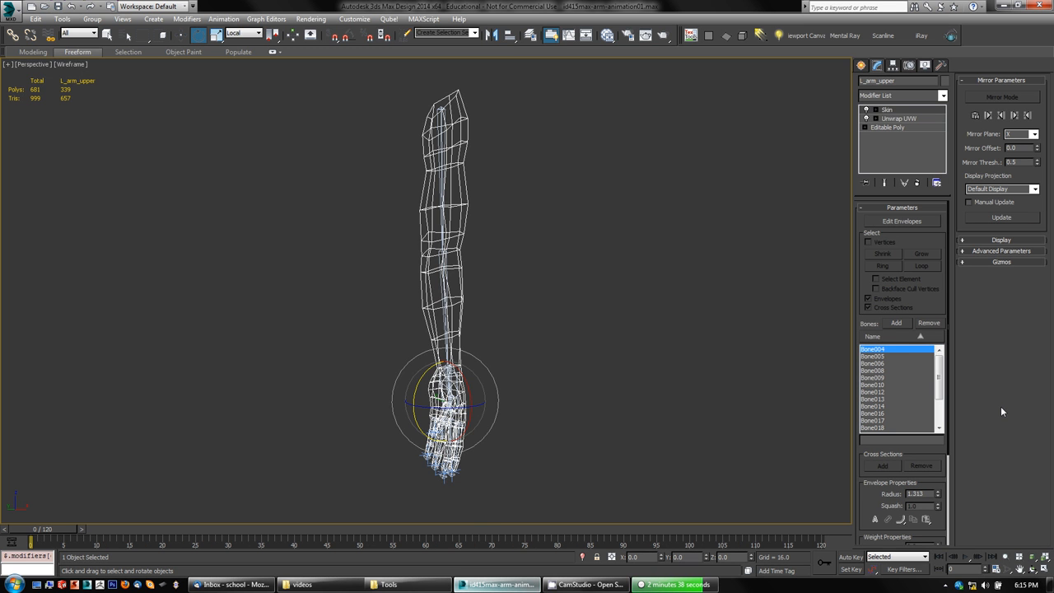
drag(930, 290, 940, 266)
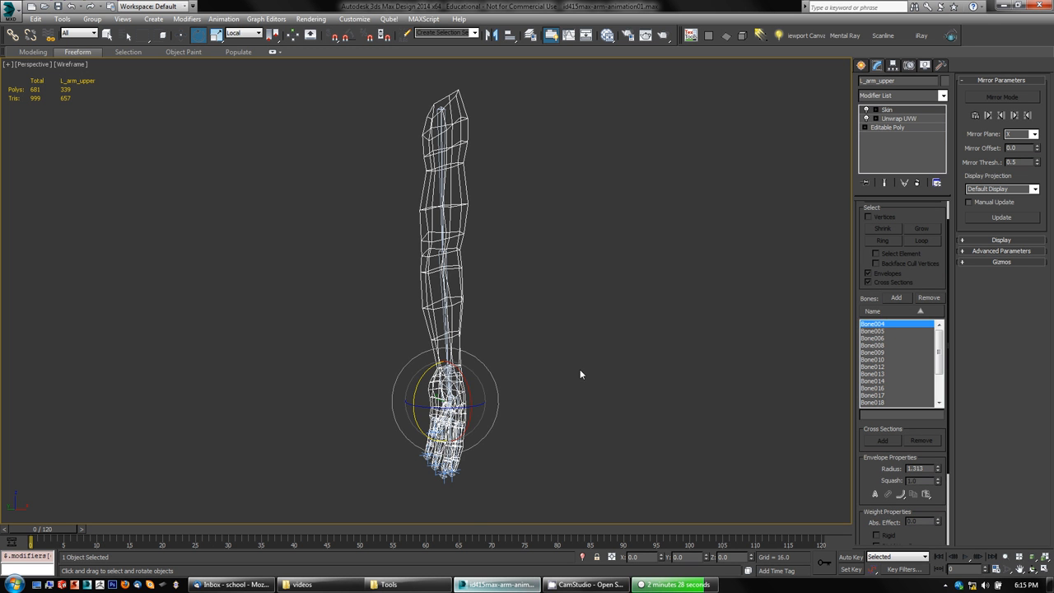
- Try rotating the arm mesh around one of its local axes, and cancel the rotation
scroll(614, 403, down, 2)
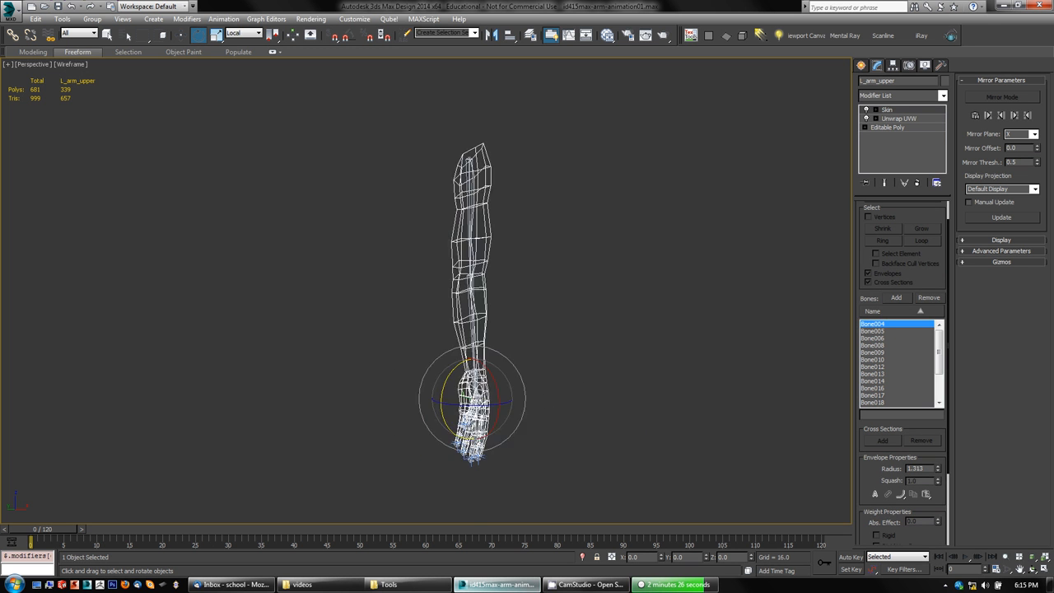
scroll(614, 404, up, 5)
alt+middle_drag(558, 354, 435, 388)
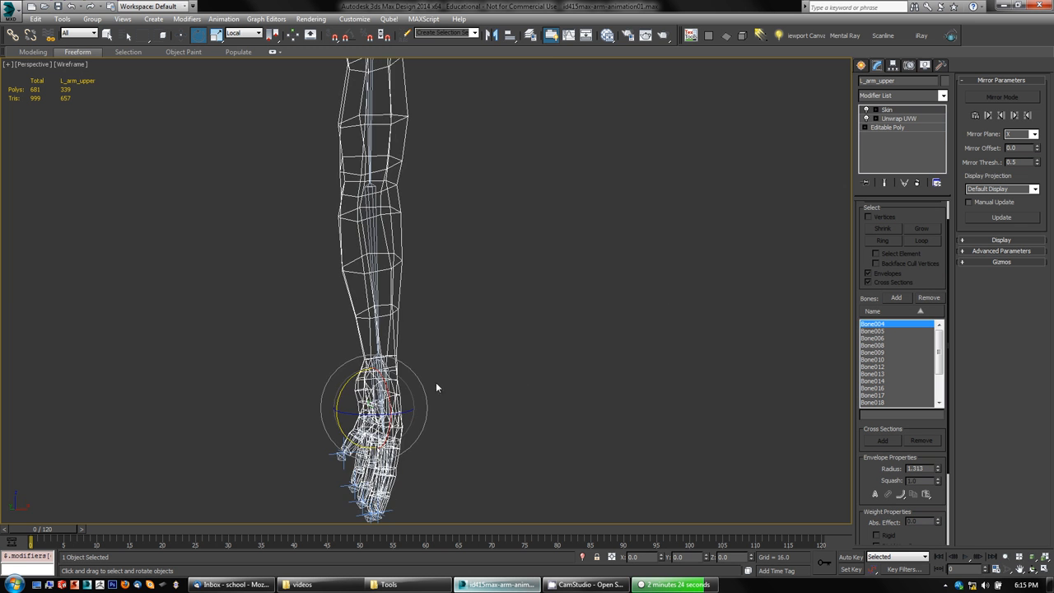
drag(342, 401, 348, 372)
right_click(347, 374)
- Test-rotate the hand bone around its local Y axis to bend the wrist, and undo the rotation
alt+middle_drag(486, 418, 519, 404)
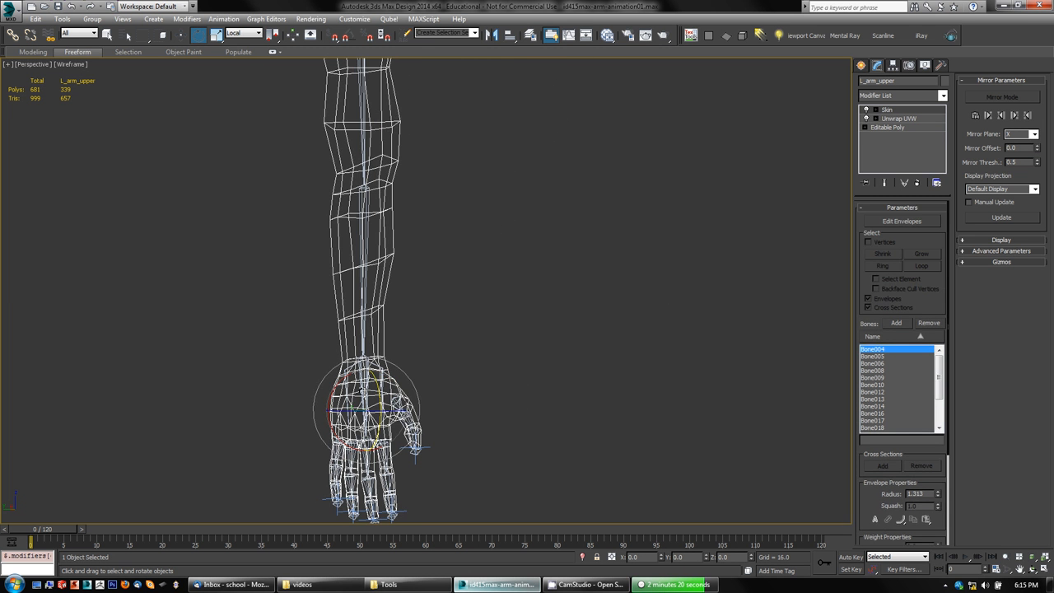
click(363, 392)
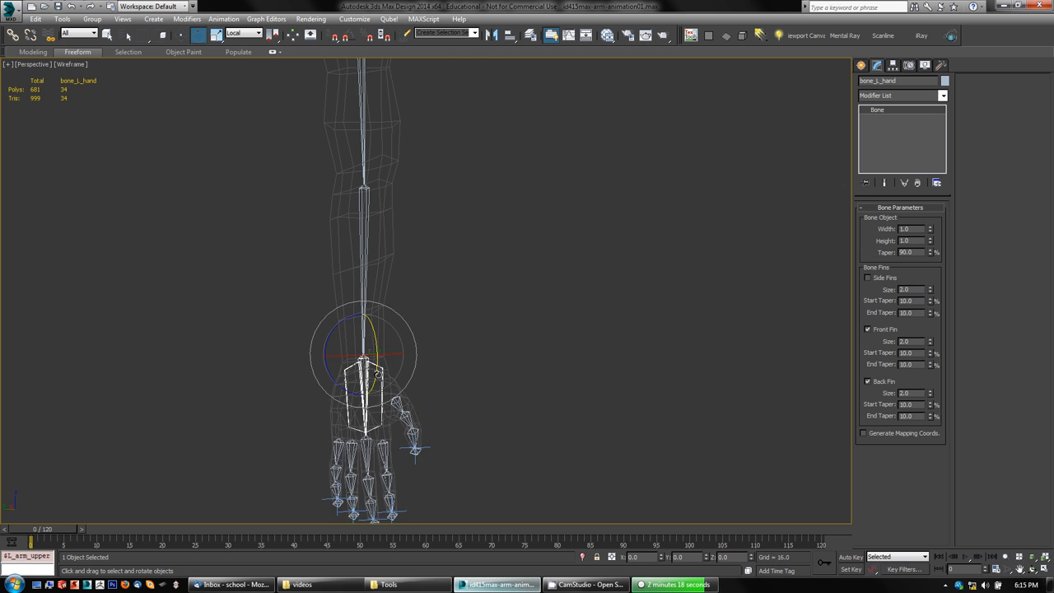
drag(379, 375, 389, 323)
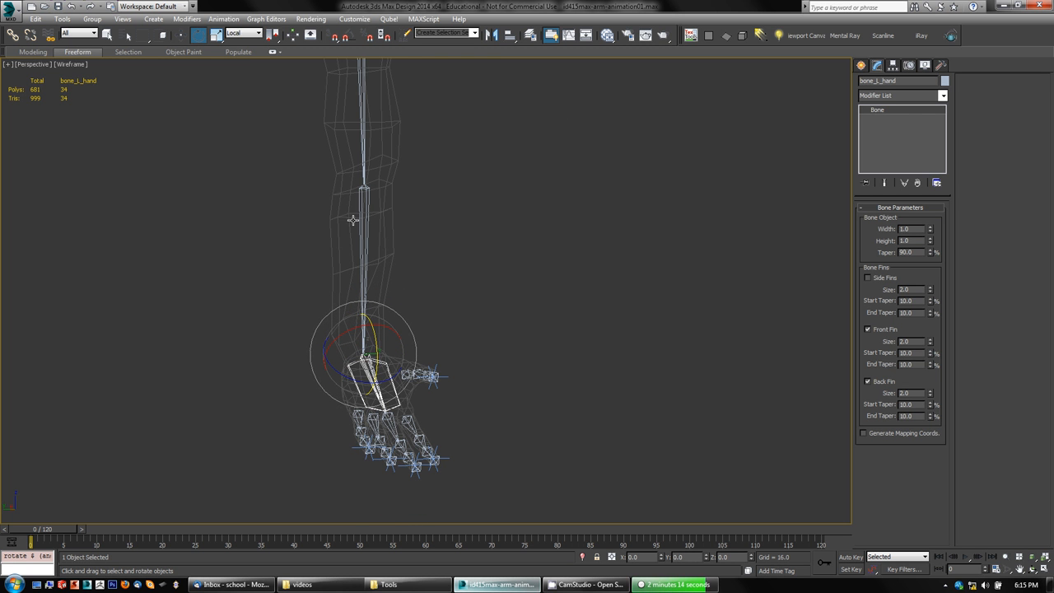
key(ctrl+z)
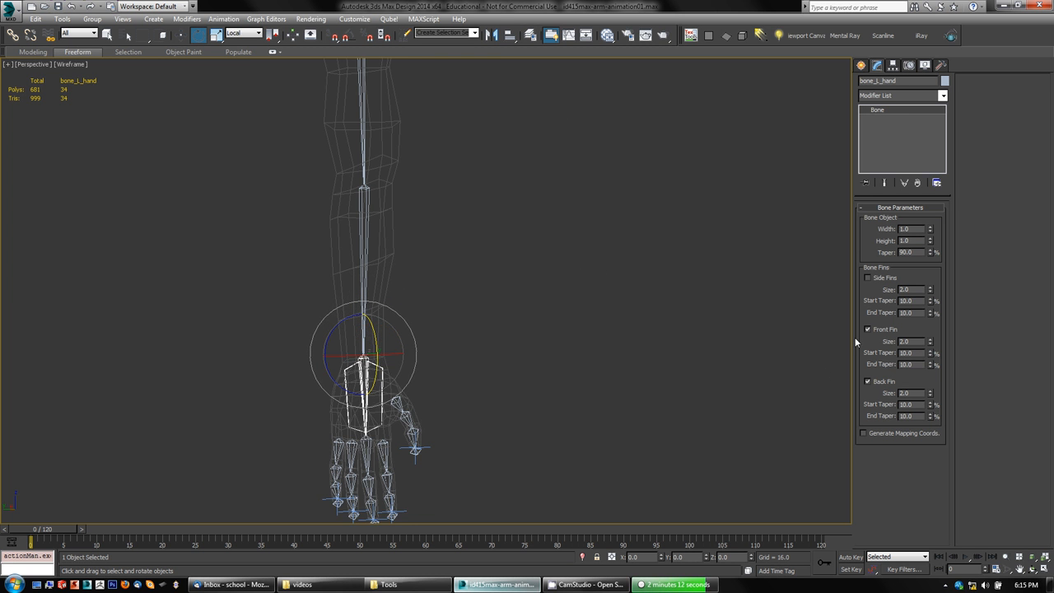
- Start editing the Skin envelopes of the arm mesh and switch the viewport to shaded display
click(381, 266)
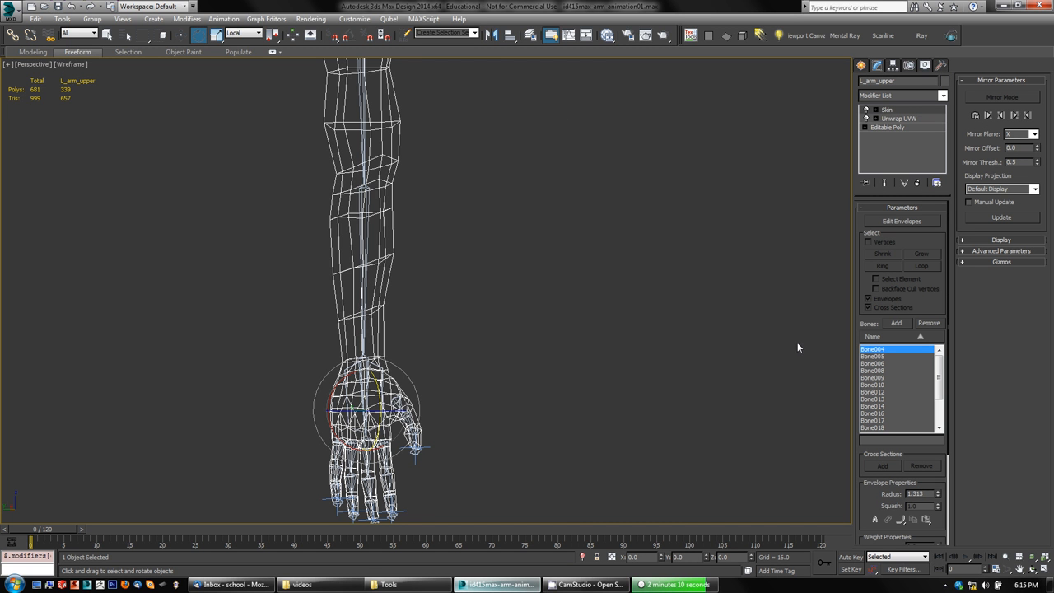
click(901, 221)
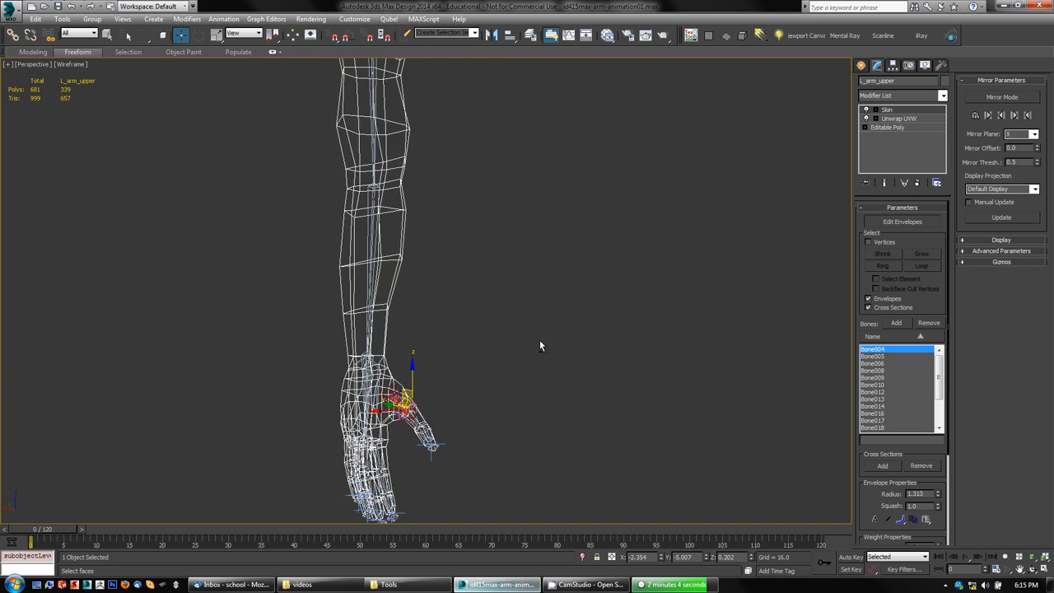
key(F3)
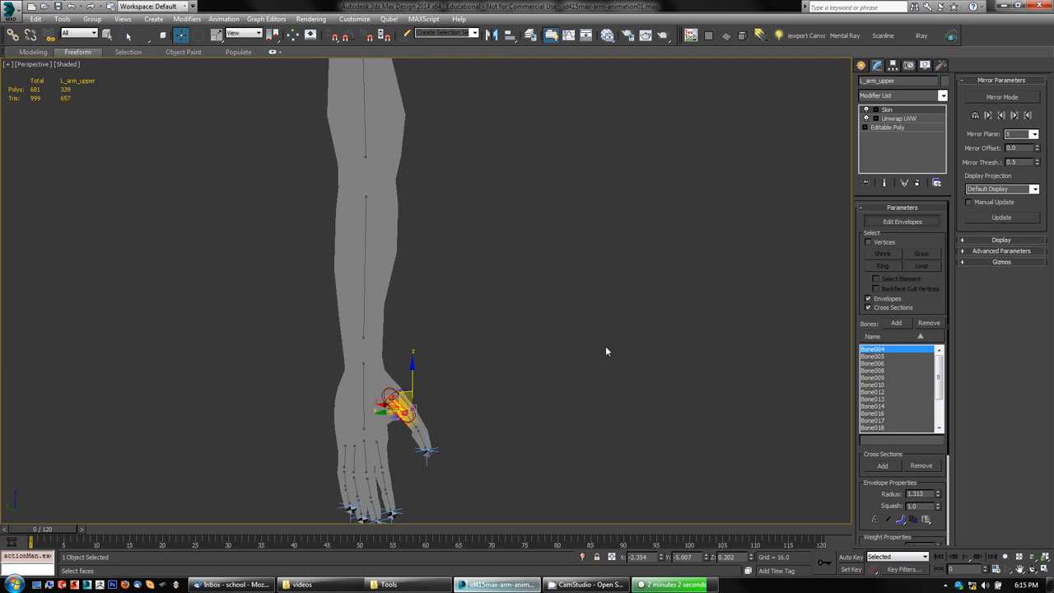
mouse_move(591, 351)
alt+middle_down()
mouse_move(473, 336)
mouse_move(479, 350)
mouse_move(520, 346)
alt+middle_up()
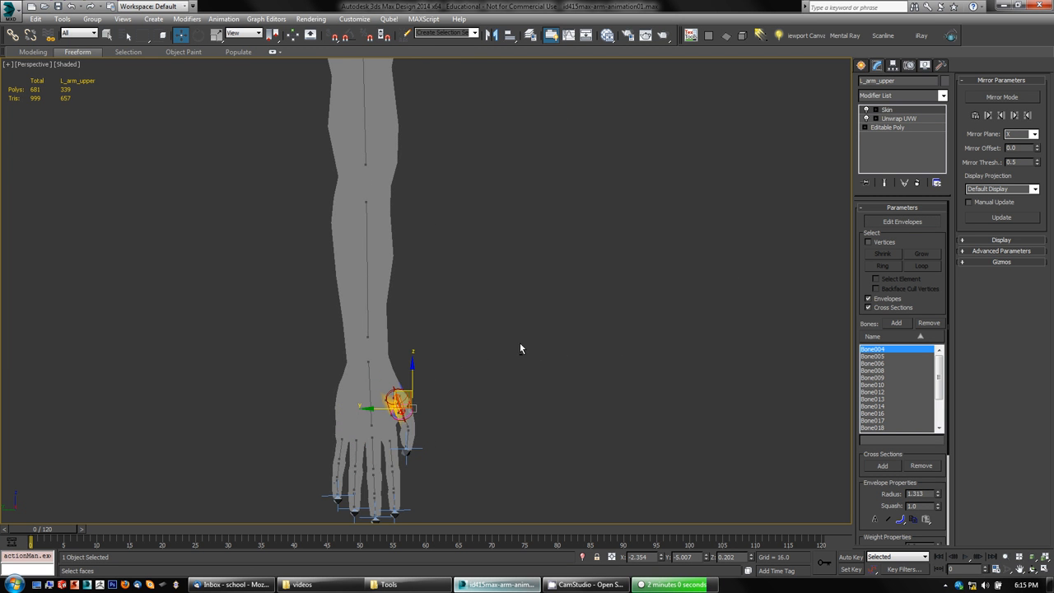
- Select the hand bone's envelope and examine how its weights spread over the wrist, palm and fingers
click(370, 377)
alt+middle_drag(491, 381, 482, 388)
scroll(482, 387, up, 4)
middle_drag(476, 341, 640, 327)
scroll(642, 330, down, 3)
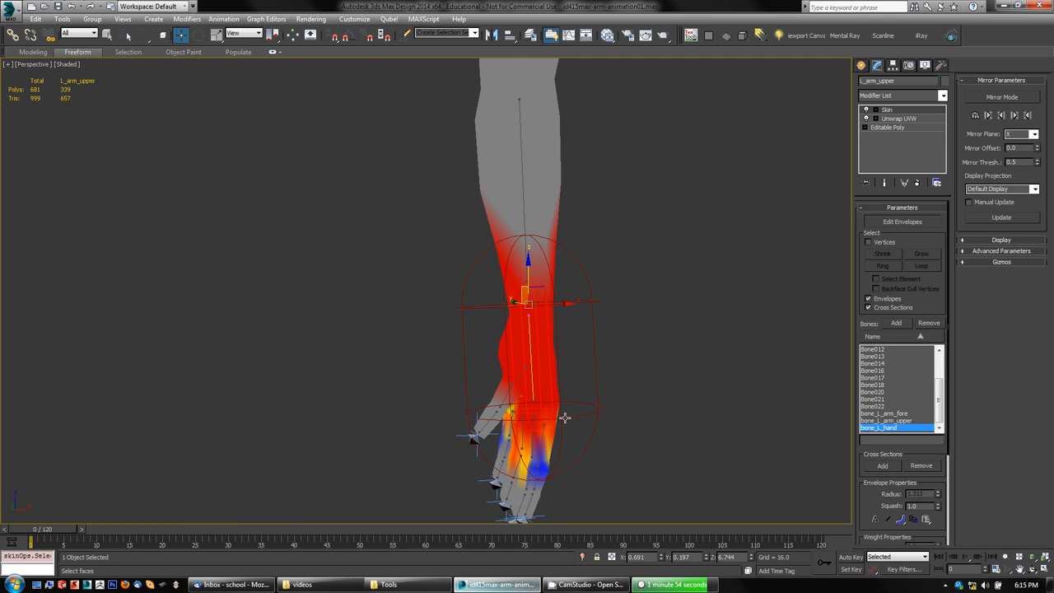
alt+middle_drag(660, 350, 588, 315)
alt+middle_drag(598, 458, 561, 445)
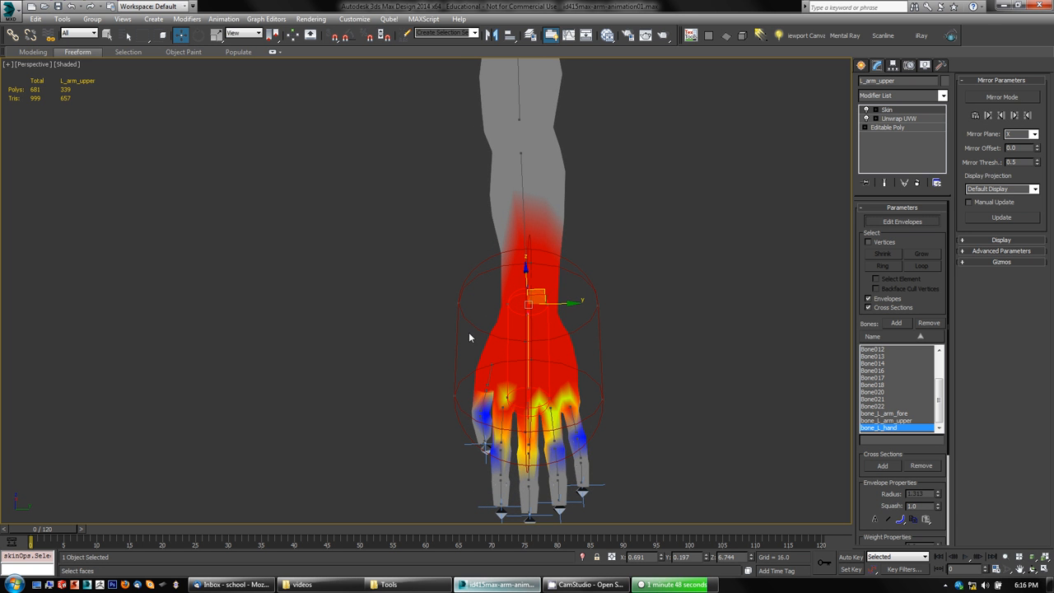
alt+middle_drag(385, 384, 386, 411)
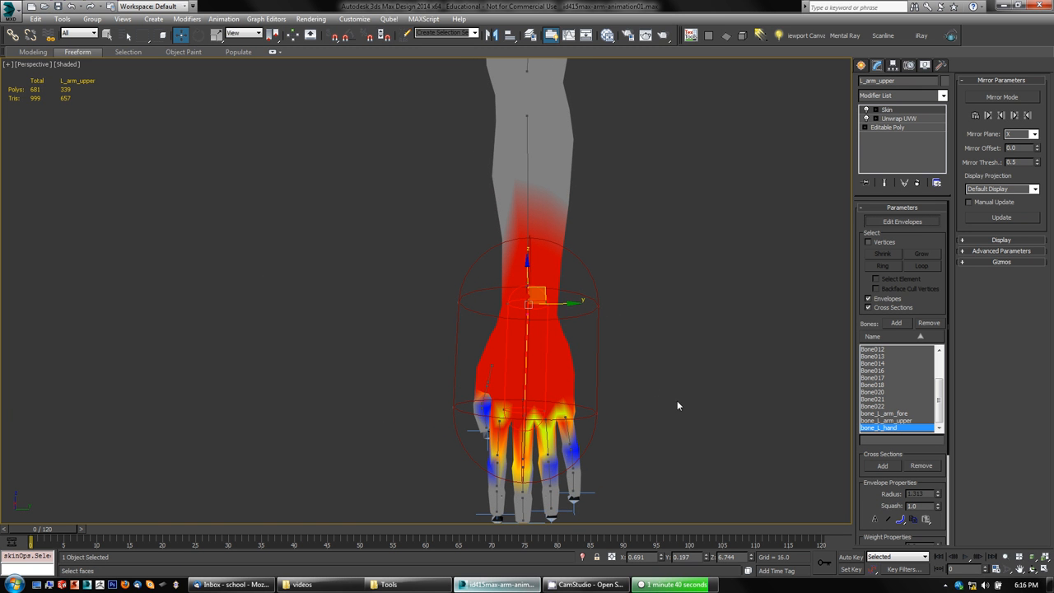
scroll(865, 502, down, 3)
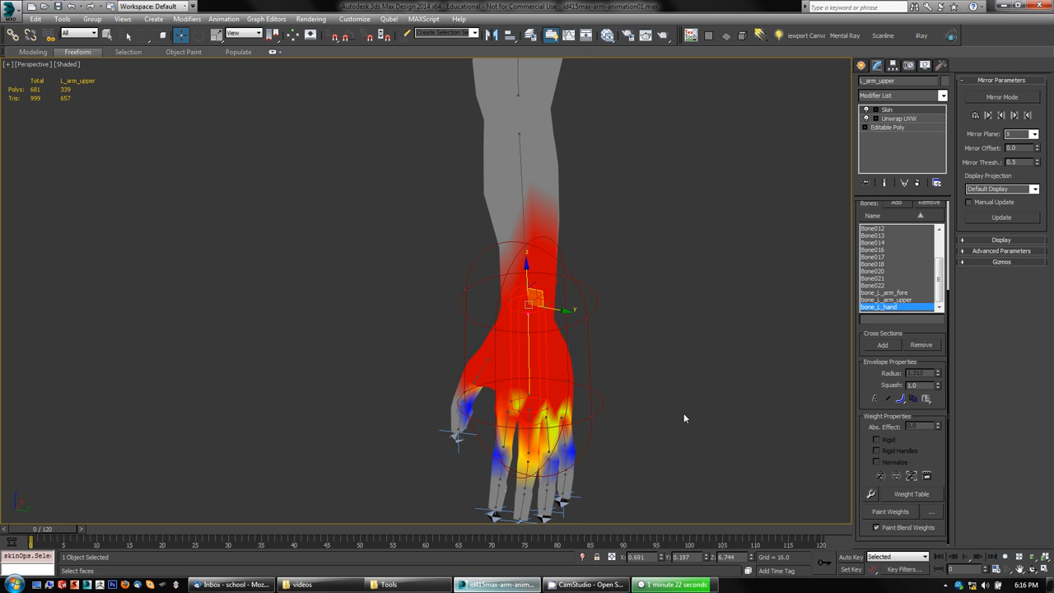
mouse_move(683, 414)
alt+middle_down()
mouse_move(642, 416)
mouse_move(679, 433)
alt+middle_up()
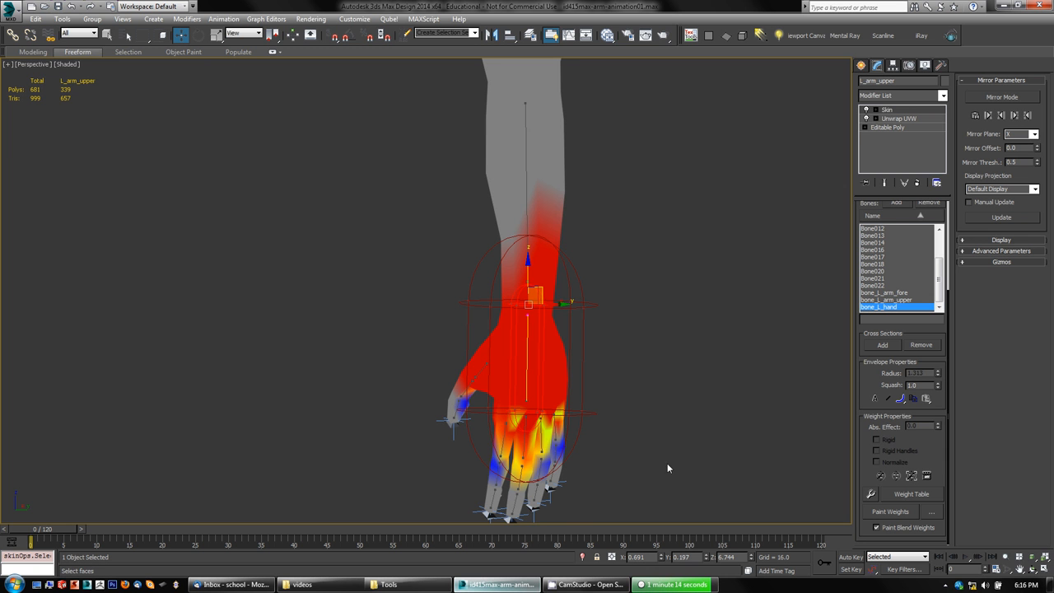
- Select the envelopes of the middle and ring fingers' base bones in turn, and examine their influence on the neighbouring fingers
click(523, 447)
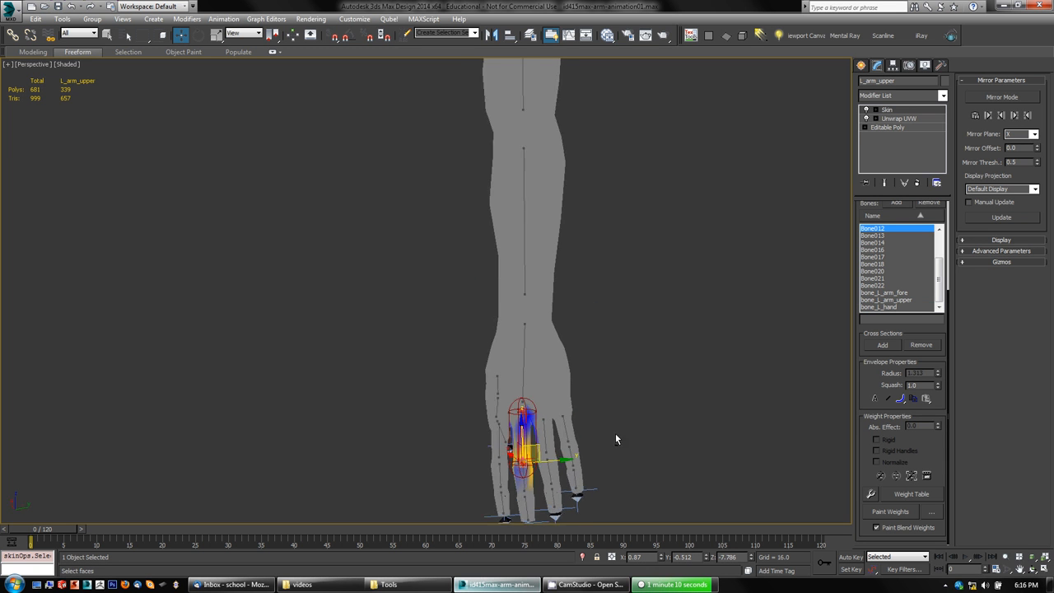
scroll(621, 445, up, 5)
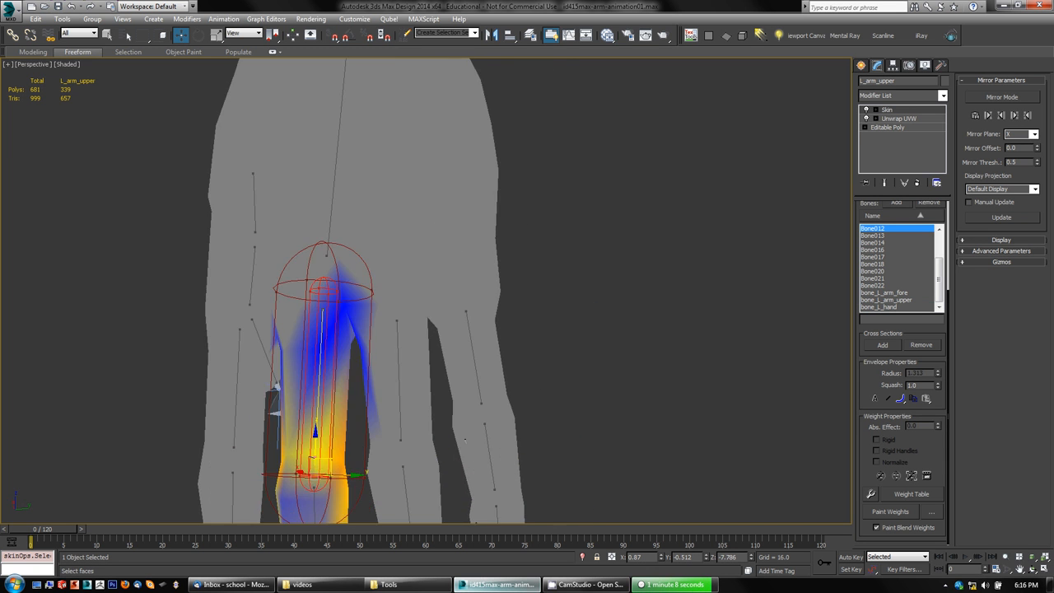
mouse_move(540, 415)
alt+middle_down()
mouse_move(604, 418)
mouse_move(541, 427)
alt+middle_up()
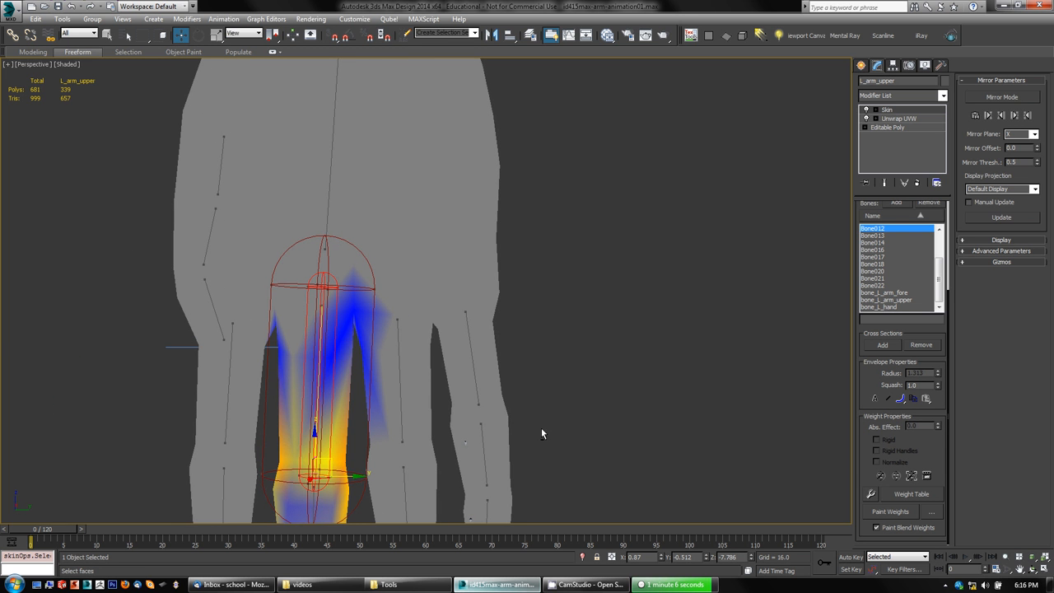
click(400, 377)
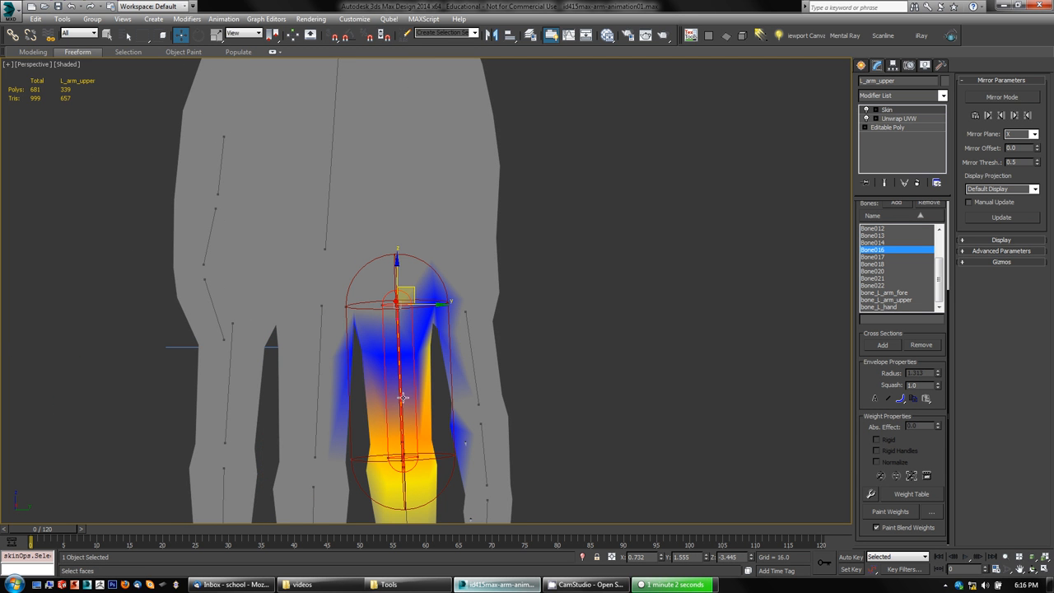
scroll(609, 395, down, 5)
scroll(663, 372, up, 4)
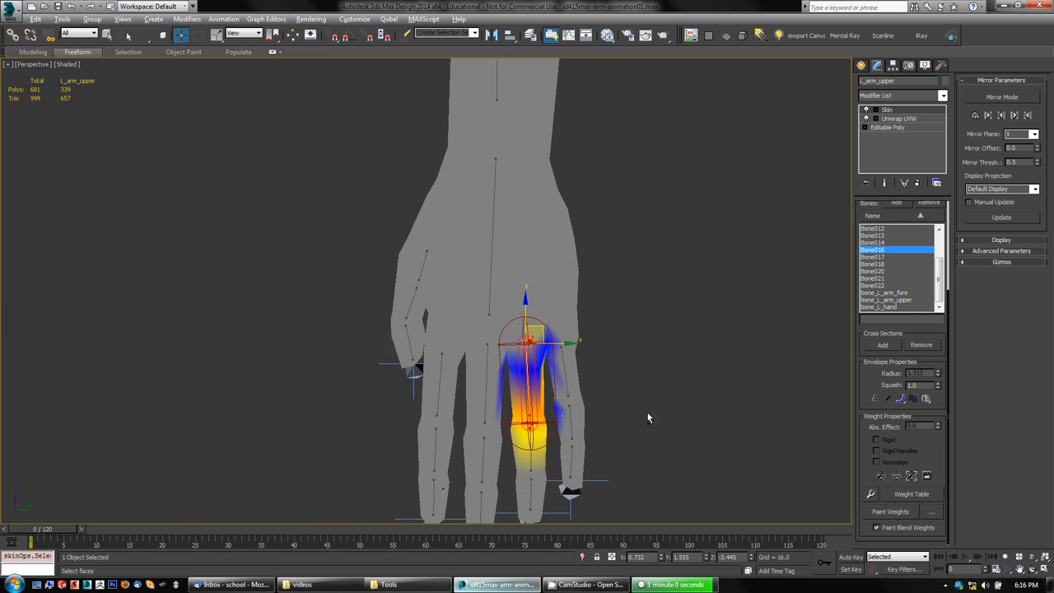
alt+middle_drag(649, 418, 618, 401)
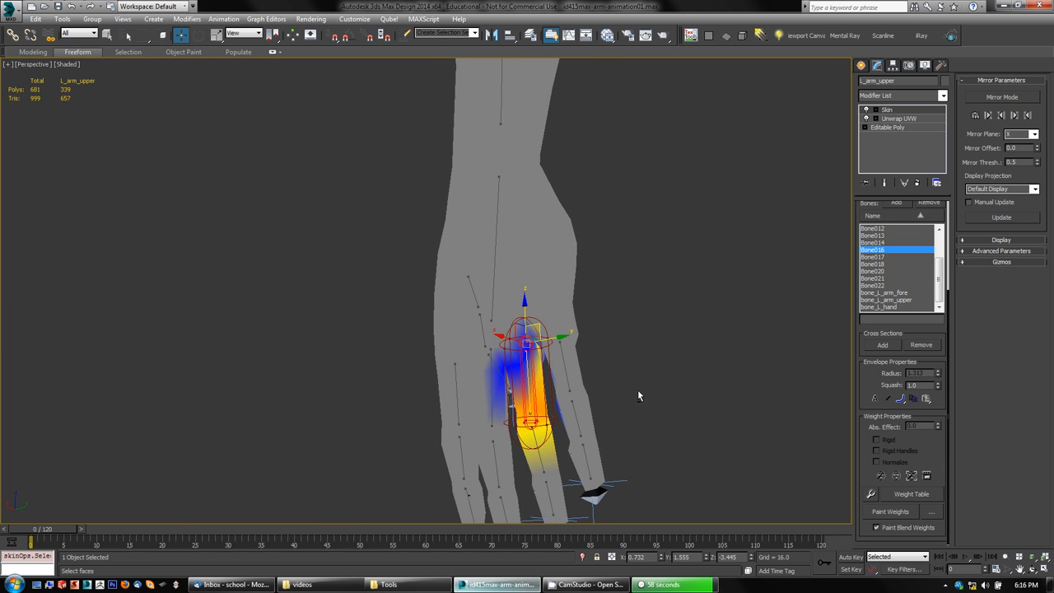
middle_drag(652, 363, 636, 342)
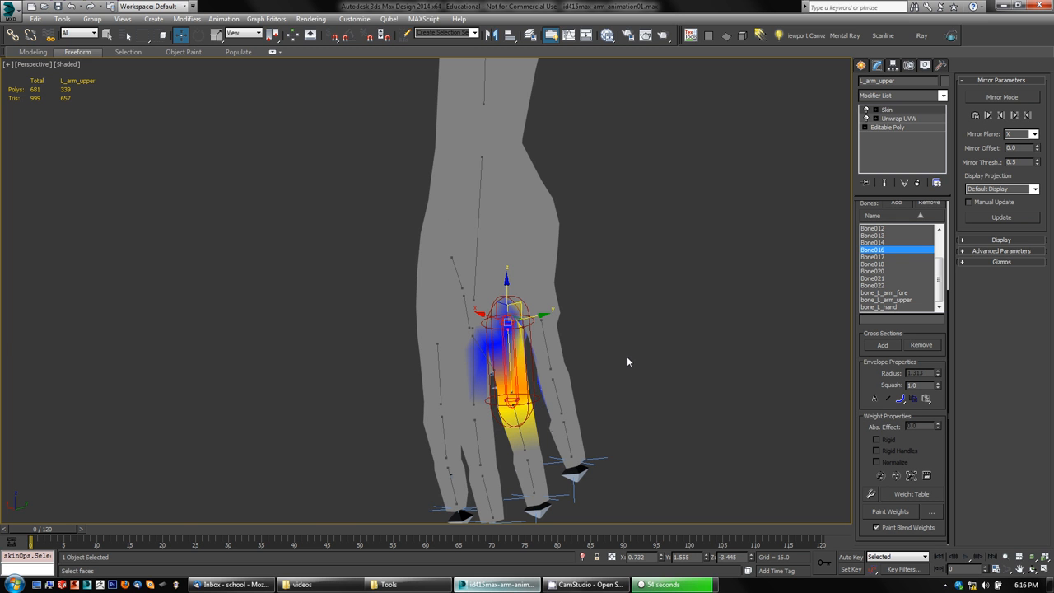
click(574, 586)
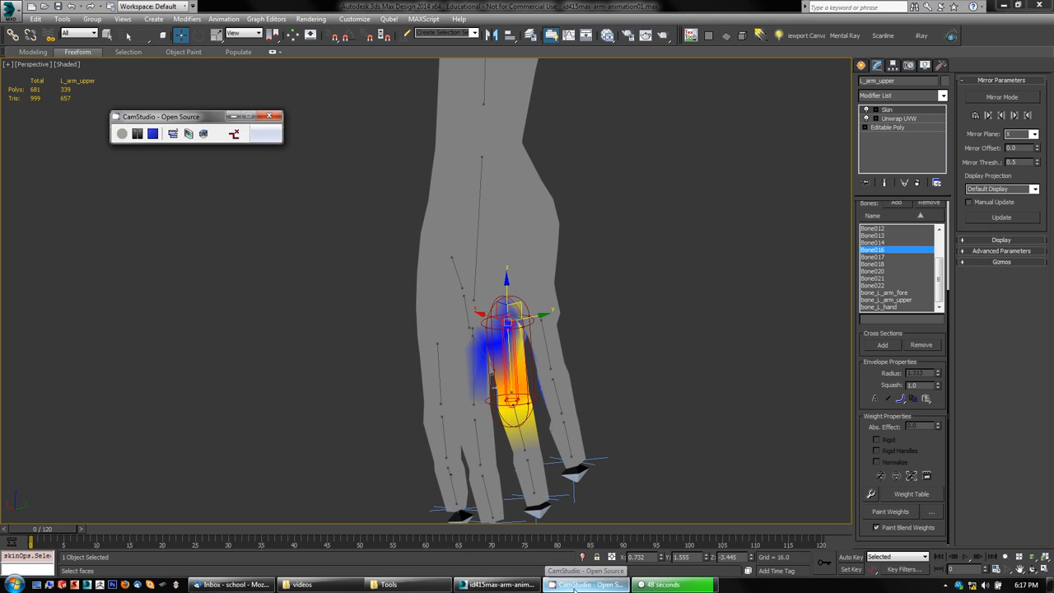